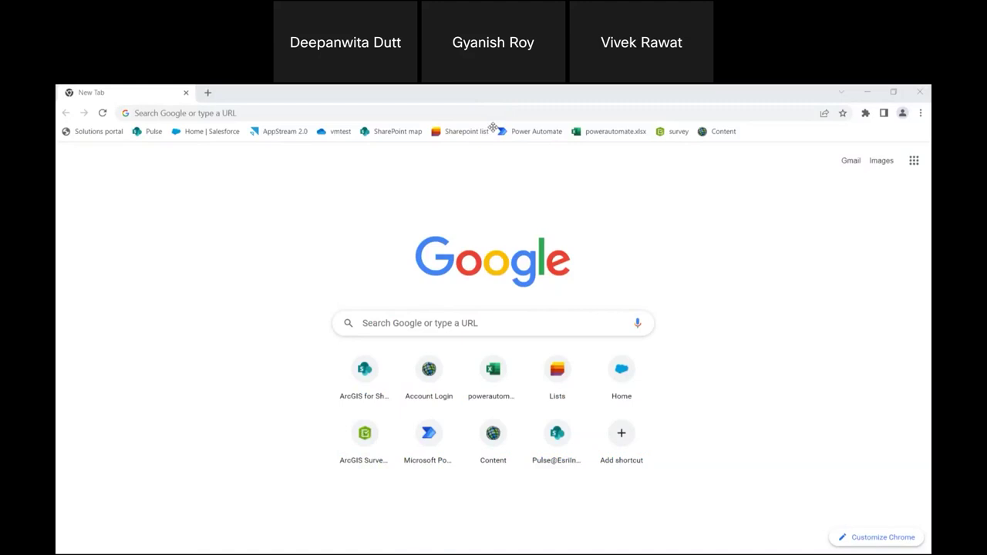
Open the 'Accounts under PMJDY scheme as of 2021' list from the bookmarks in a maximized browser.
{"action": "left_click", "coordinate": [591, 198]}
{"action": "left_click", "coordinate": [894, 92]}
{"action": "left_click", "coordinate": [917, 138]}
{"action": "left_click", "coordinate": [889, 157]}
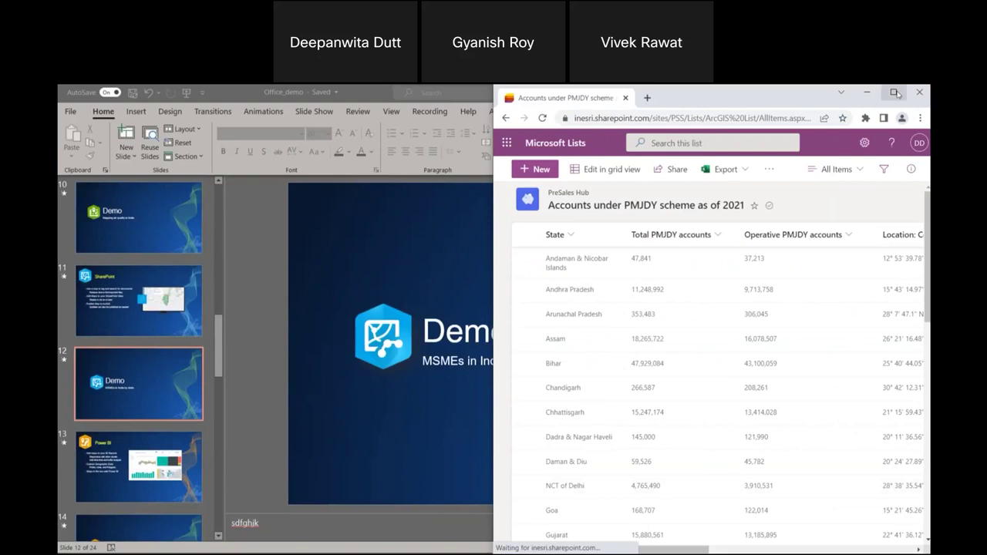
{"action": "left_click", "coordinate": [893, 92]}
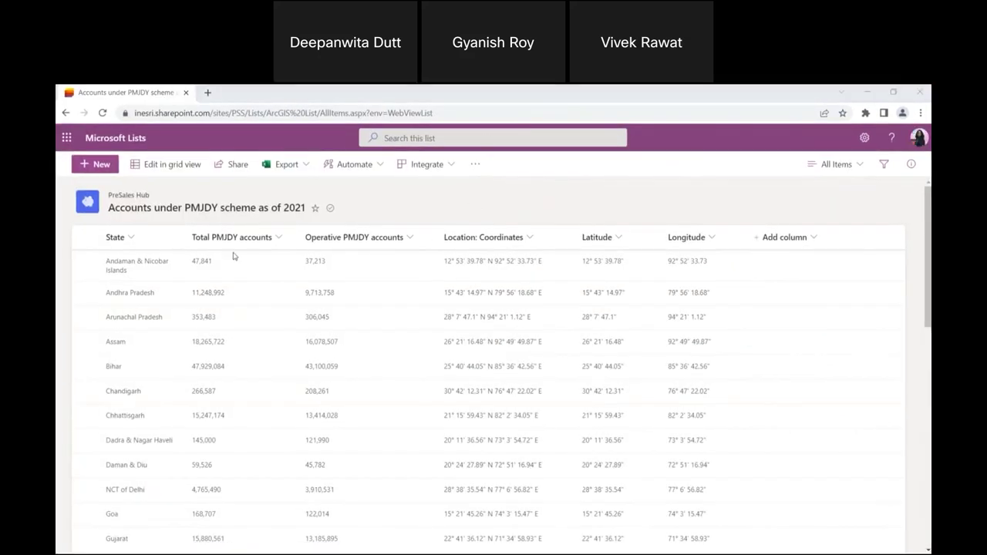
{"action": "scroll", "coordinate": [56, 284], "scroll_direction": "down", "scroll_amount": 1}
{"action": "scroll", "coordinate": [56, 284], "scroll_direction": "up", "scroll_amount": 1}
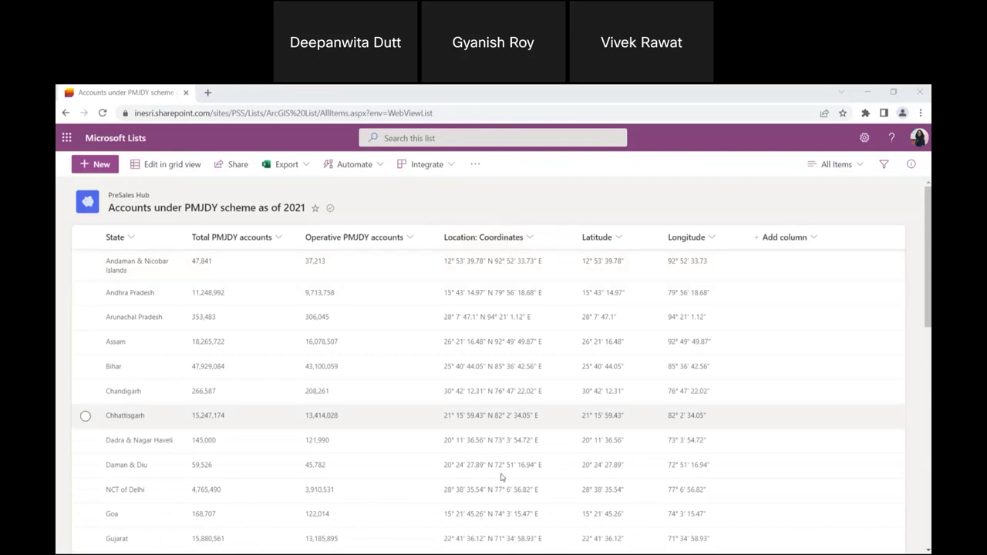
Open the ArcGIS for SharePoint India map page in a new tab.
{"action": "left_click", "coordinate": [207, 94]}
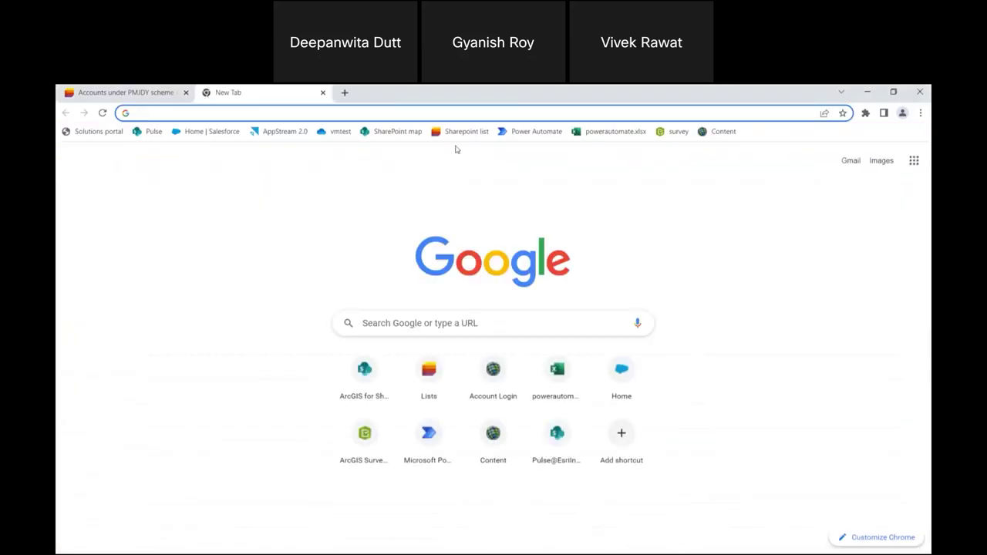
{"action": "left_click", "coordinate": [377, 132]}
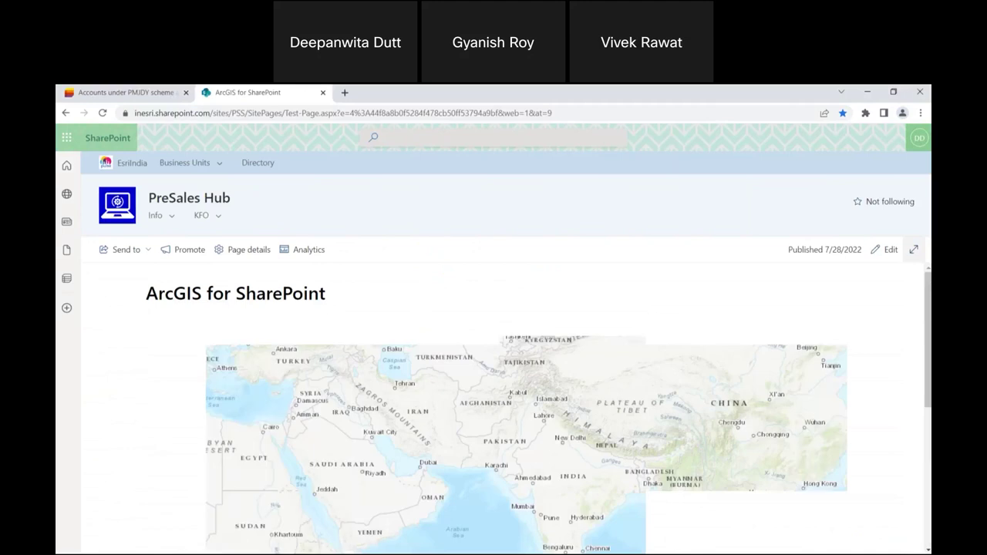
{"action": "scroll", "coordinate": [501, 409], "scroll_direction": "down", "scroll_amount": 3}
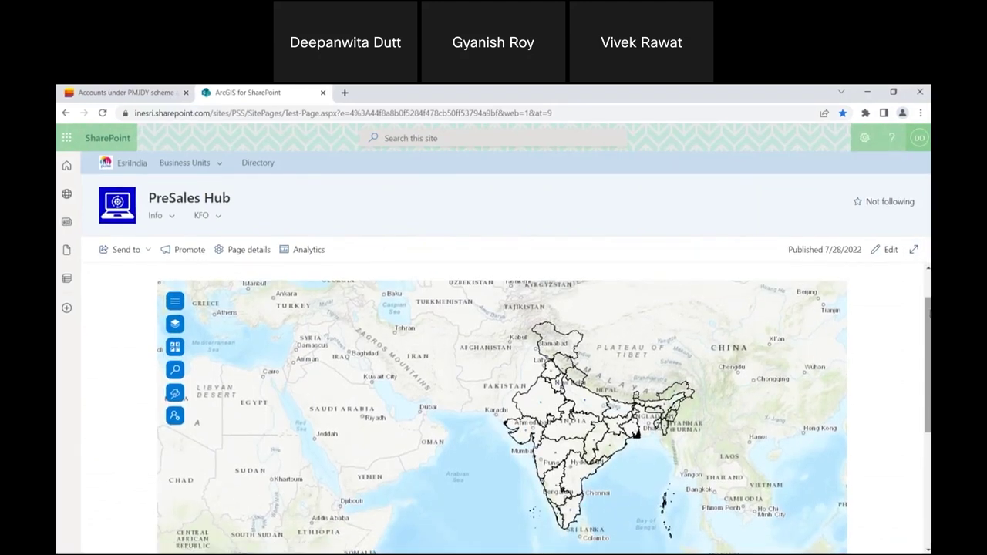
{"action": "scroll", "coordinate": [929, 339], "scroll_direction": "down", "scroll_amount": 1}
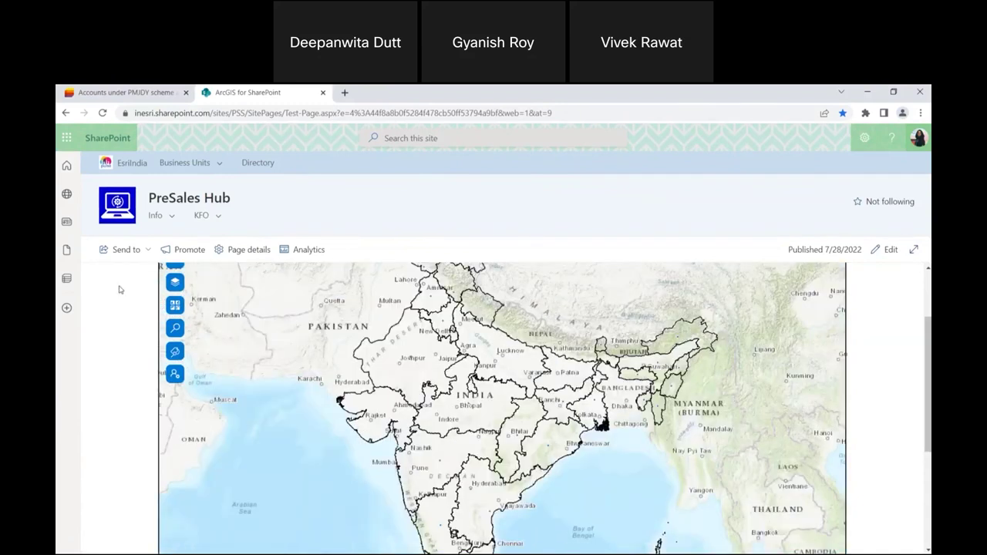
Show the map's layers, browse the SharePoint content to add, then return to the layer list.
{"action": "left_click", "coordinate": [175, 282]}
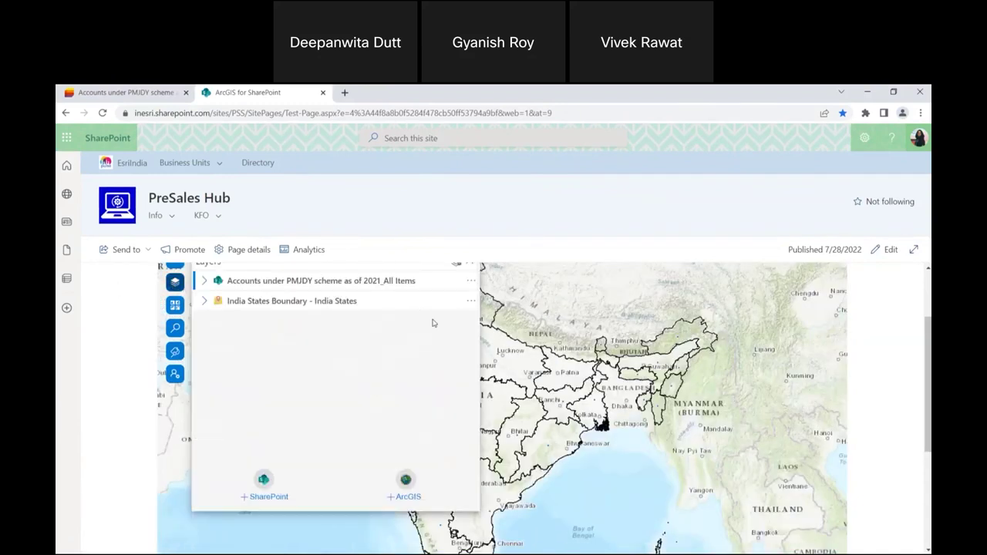
{"action": "scroll", "coordinate": [425, 320], "scroll_direction": "up", "scroll_amount": 1}
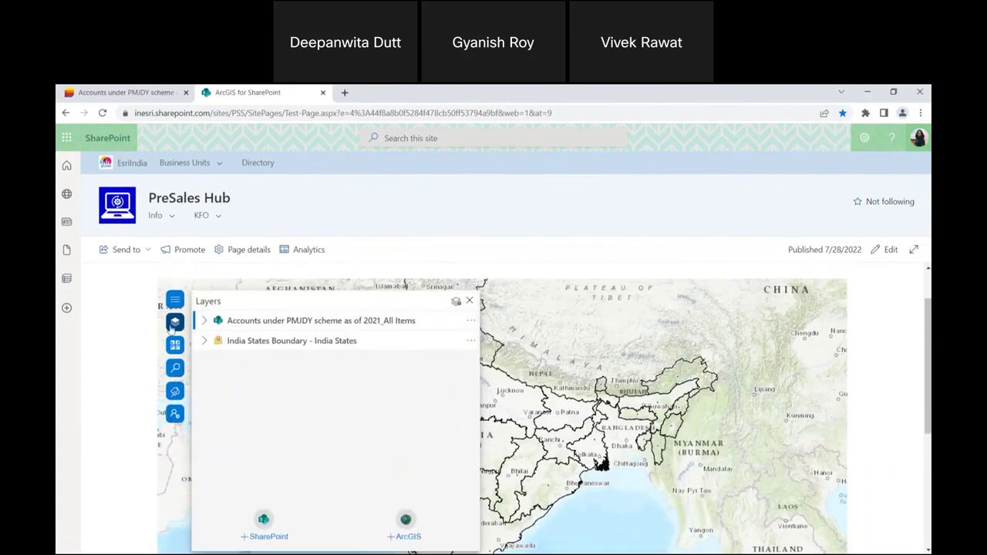
{"action": "left_click", "coordinate": [264, 527]}
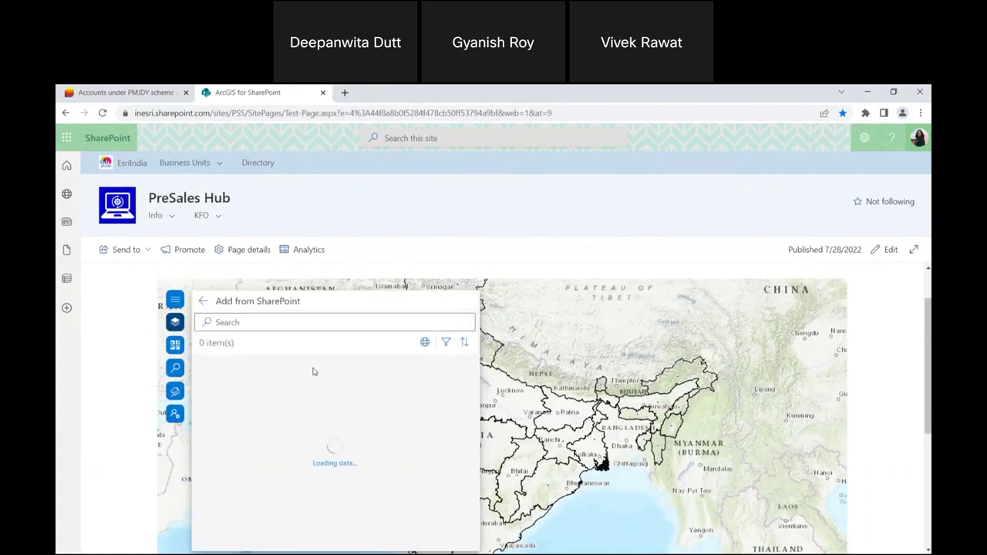
{"action": "scroll", "coordinate": [319, 375], "scroll_direction": "down", "scroll_amount": 2}
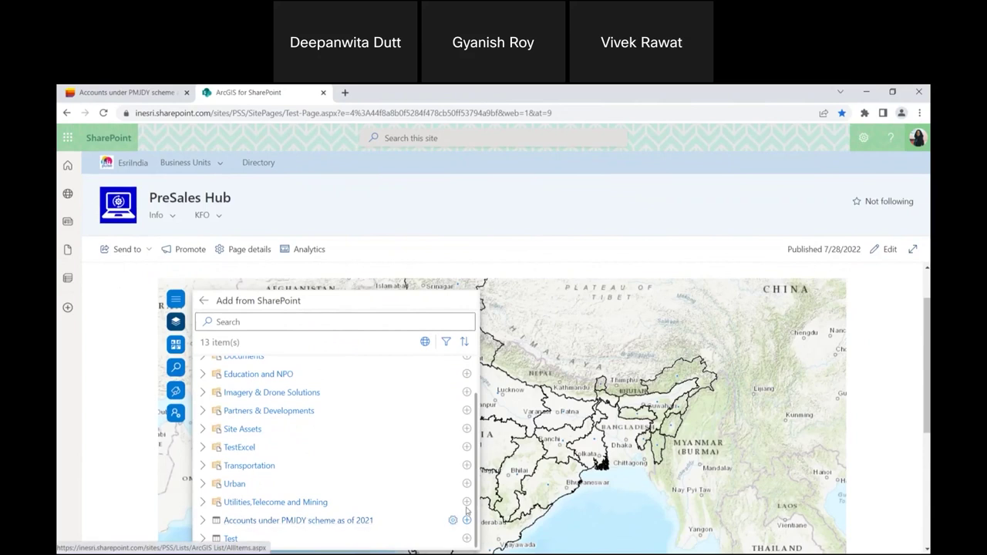
{"action": "left_click", "coordinate": [220, 302]}
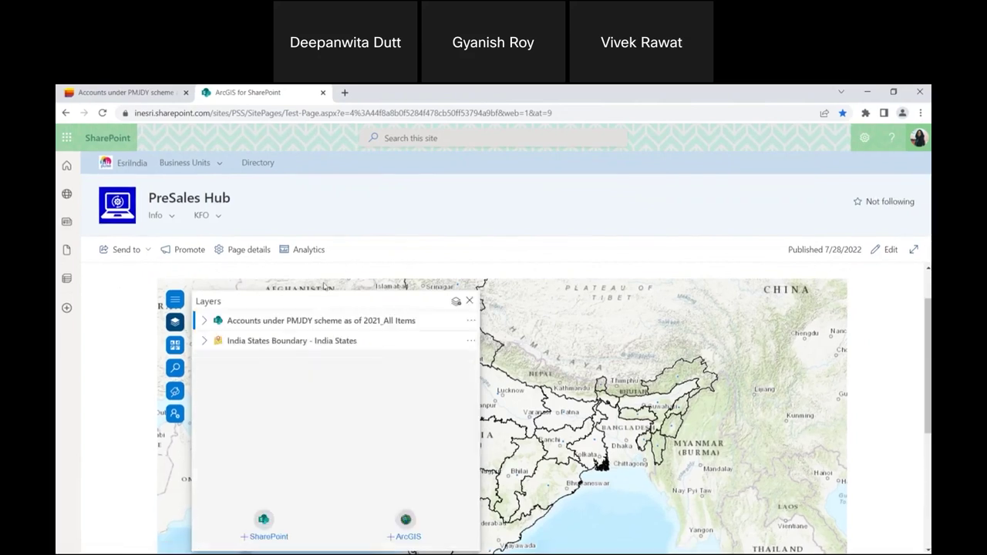
{"action": "scroll", "coordinate": [563, 404], "scroll_direction": "up", "scroll_amount": 3}
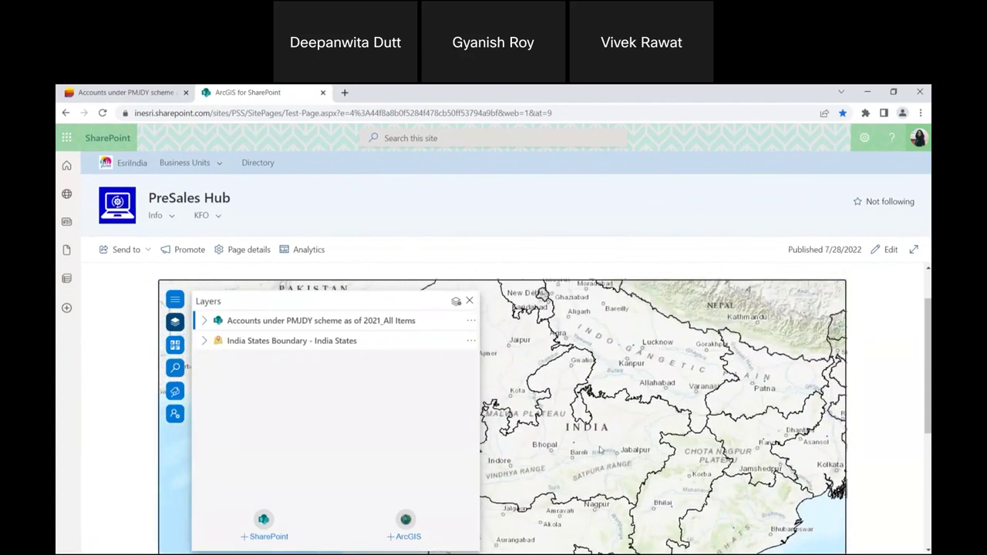
{"action": "scroll", "coordinate": [600, 450], "scroll_direction": "down", "scroll_amount": 3}
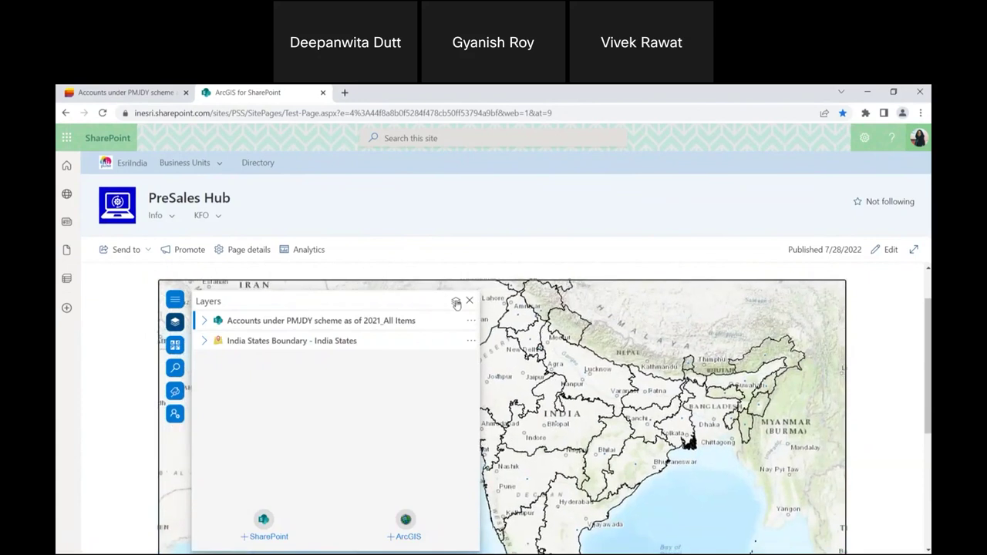
Style the PMJDY layer to size circles by Total PMJDY accounts, leaving colour unset.
{"action": "left_click", "coordinate": [456, 301]}
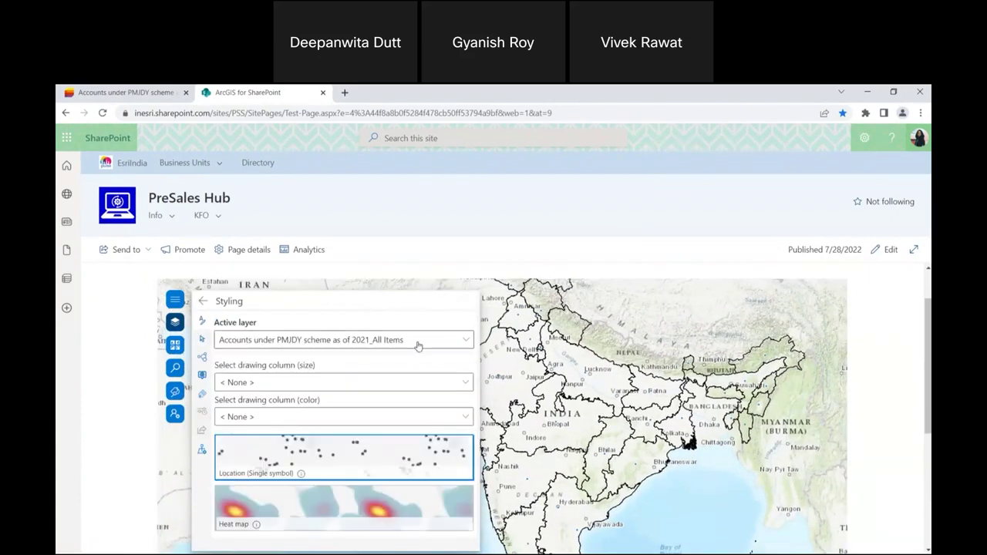
{"action": "left_click", "coordinate": [387, 381]}
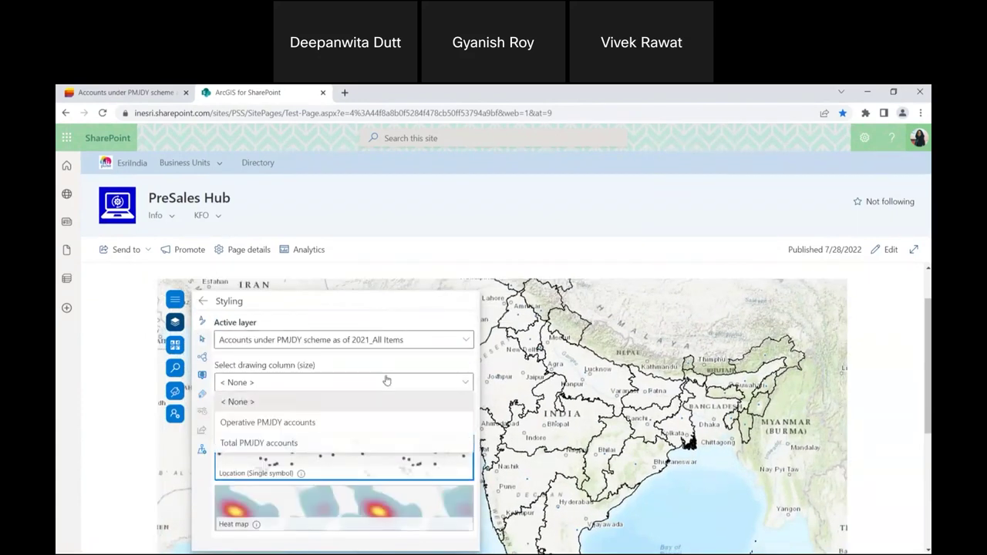
{"action": "left_click", "coordinate": [354, 444]}
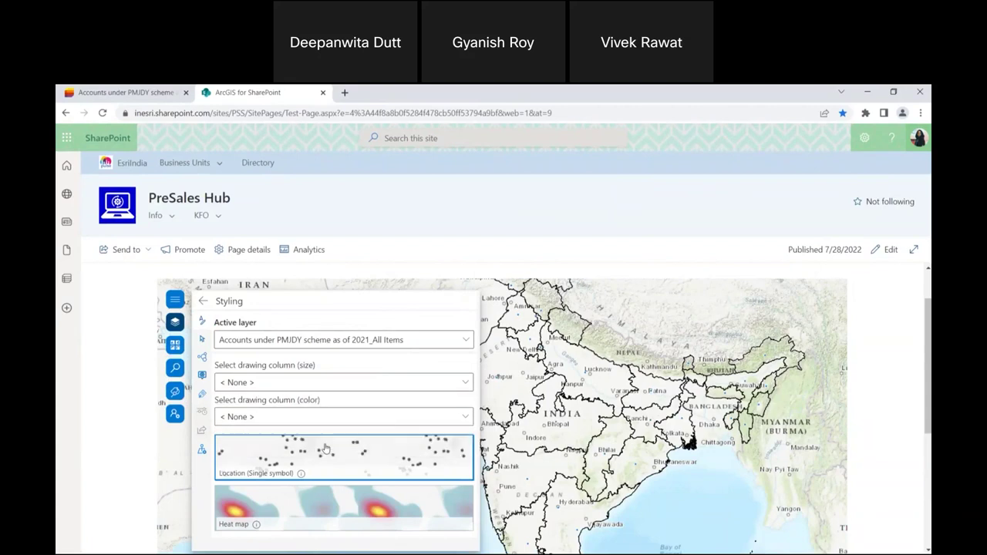
{"action": "scroll", "coordinate": [465, 404], "scroll_direction": "down", "scroll_amount": 1}
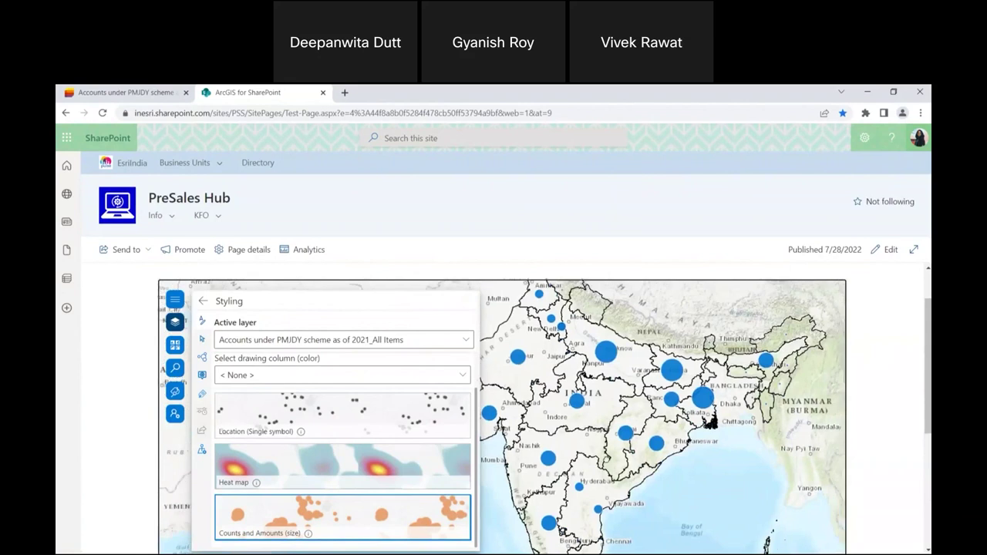
{"action": "left_click", "coordinate": [396, 377]}
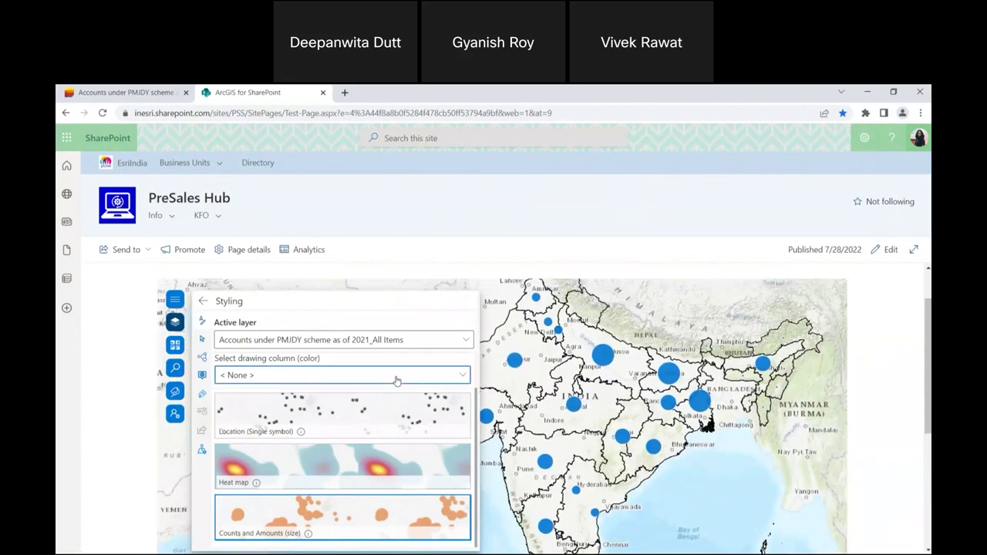
{"action": "left_click", "coordinate": [441, 378]}
{"action": "scroll", "coordinate": [390, 370], "scroll_direction": "down", "scroll_amount": 3}
{"action": "scroll", "coordinate": [390, 370], "scroll_direction": "up", "scroll_amount": 3}
{"action": "scroll", "coordinate": [388, 372], "scroll_direction": "down", "scroll_amount": 1}
{"action": "scroll", "coordinate": [389, 373], "scroll_direction": "down", "scroll_amount": 1}
{"action": "scroll", "coordinate": [388, 373], "scroll_direction": "up", "scroll_amount": 1}
Review the circle style options and active layer list, then close the style settings.
{"action": "left_click", "coordinate": [248, 478]}
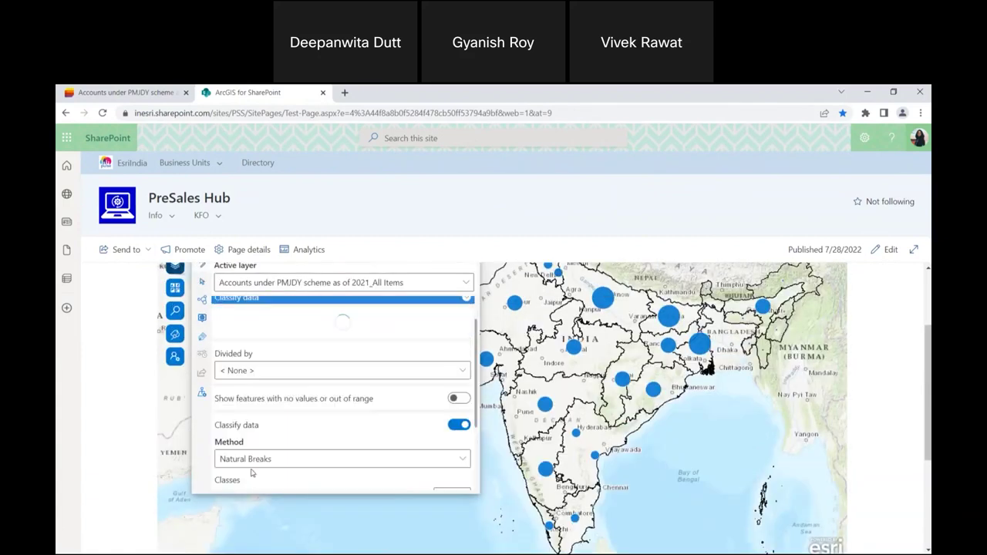
{"action": "scroll", "coordinate": [326, 372], "scroll_direction": "down", "scroll_amount": 3}
{"action": "scroll", "coordinate": [325, 370], "scroll_direction": "down", "scroll_amount": 4}
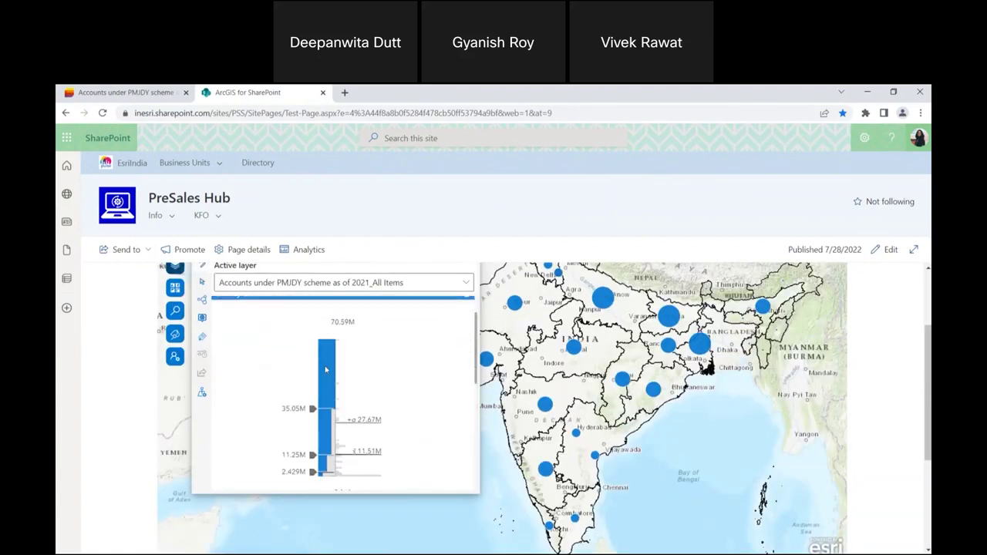
{"action": "scroll", "coordinate": [370, 316], "scroll_direction": "up", "scroll_amount": 1}
{"action": "scroll", "coordinate": [474, 336], "scroll_direction": "up", "scroll_amount": 1}
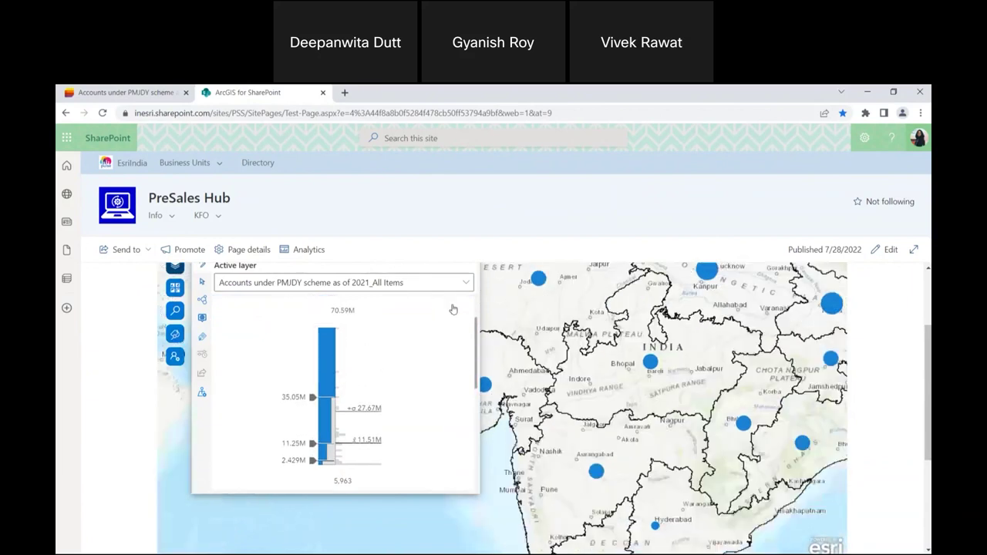
{"action": "left_click", "coordinate": [451, 285]}
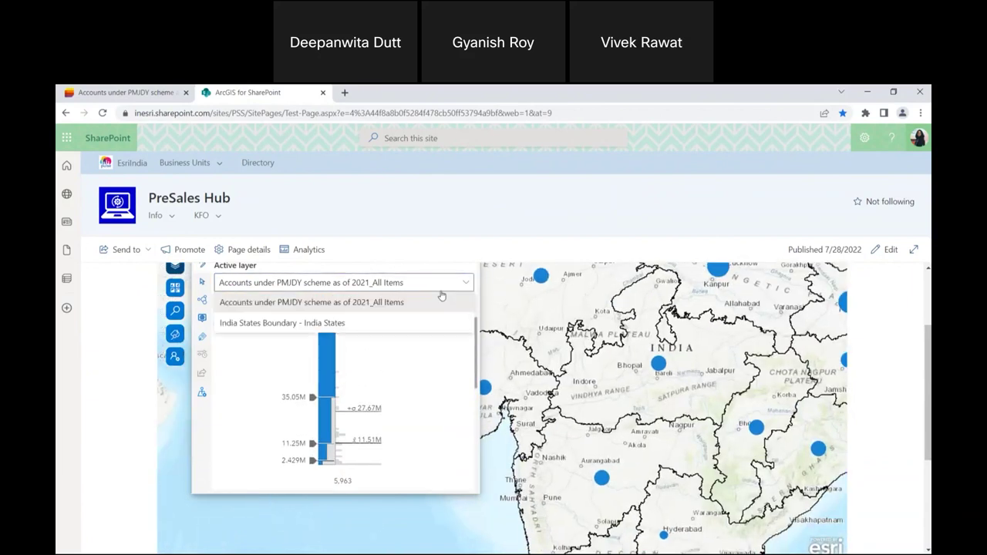
{"action": "left_click", "coordinate": [439, 326]}
{"action": "scroll", "coordinate": [437, 327], "scroll_direction": "down", "scroll_amount": 3}
{"action": "scroll", "coordinate": [360, 335], "scroll_direction": "down", "scroll_amount": 1}
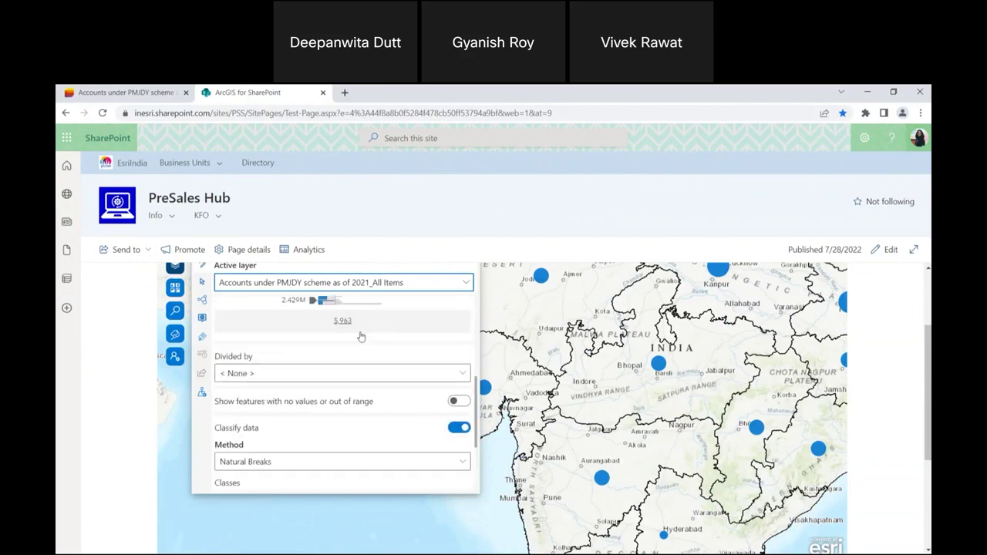
{"action": "scroll", "coordinate": [591, 303], "scroll_direction": "down", "scroll_amount": 2}
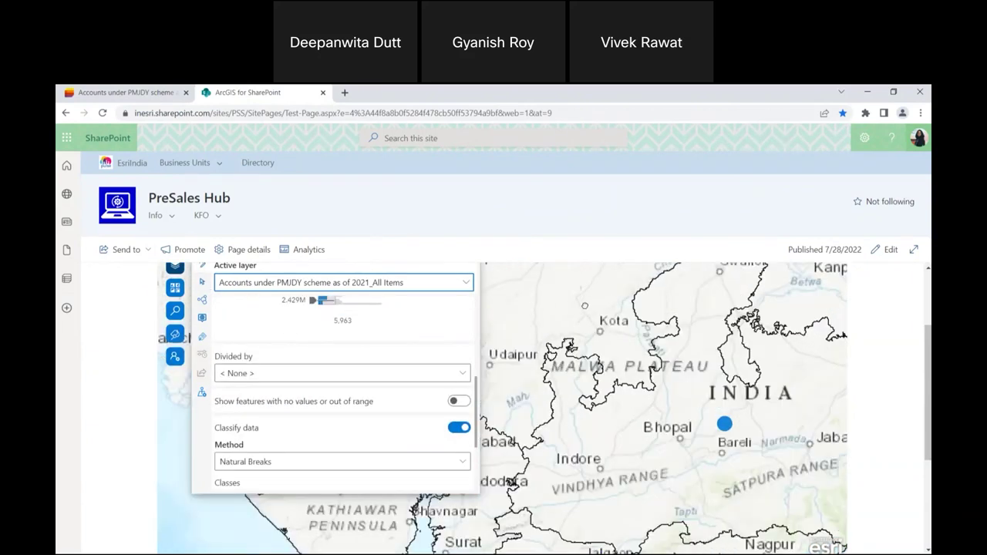
{"action": "scroll", "coordinate": [339, 385], "scroll_direction": "down", "scroll_amount": 2}
{"action": "scroll", "coordinate": [928, 353], "scroll_direction": "up", "scroll_amount": 1}
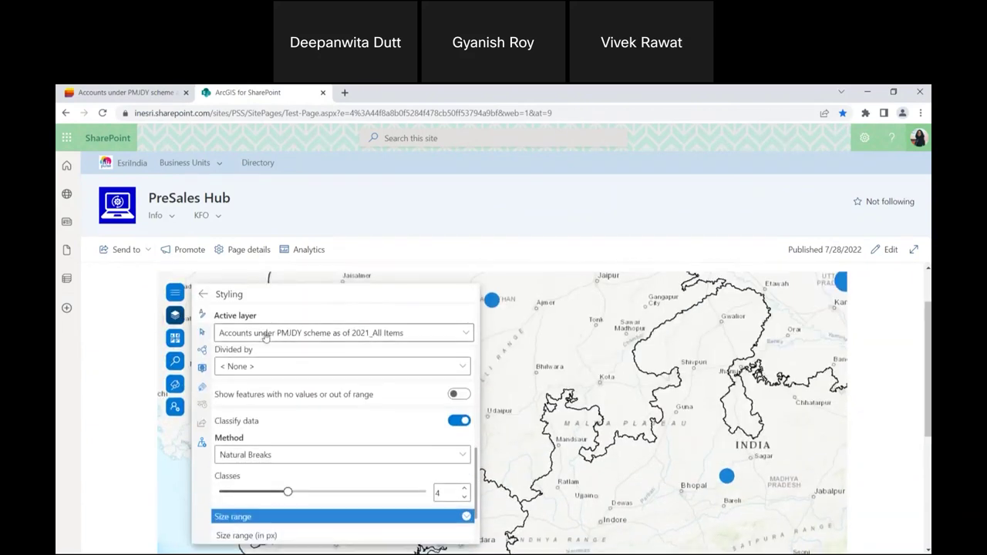
{"action": "left_click", "coordinate": [183, 320]}
Size the PMJDY layer's circles by Operative PMJDY accounts.
{"action": "left_click", "coordinate": [175, 316]}
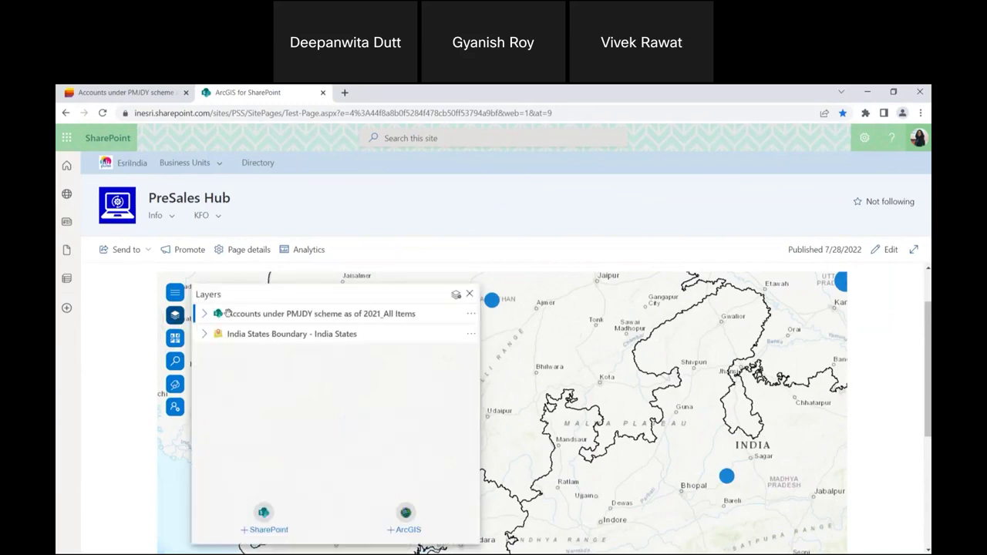
{"action": "left_click", "coordinate": [453, 305]}
{"action": "left_click", "coordinate": [359, 375]}
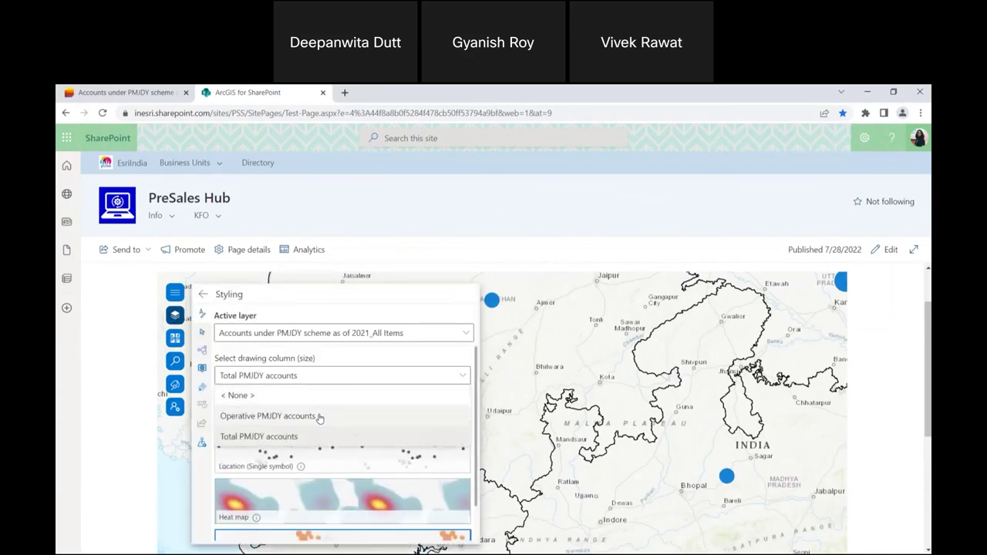
{"action": "left_click", "coordinate": [320, 417]}
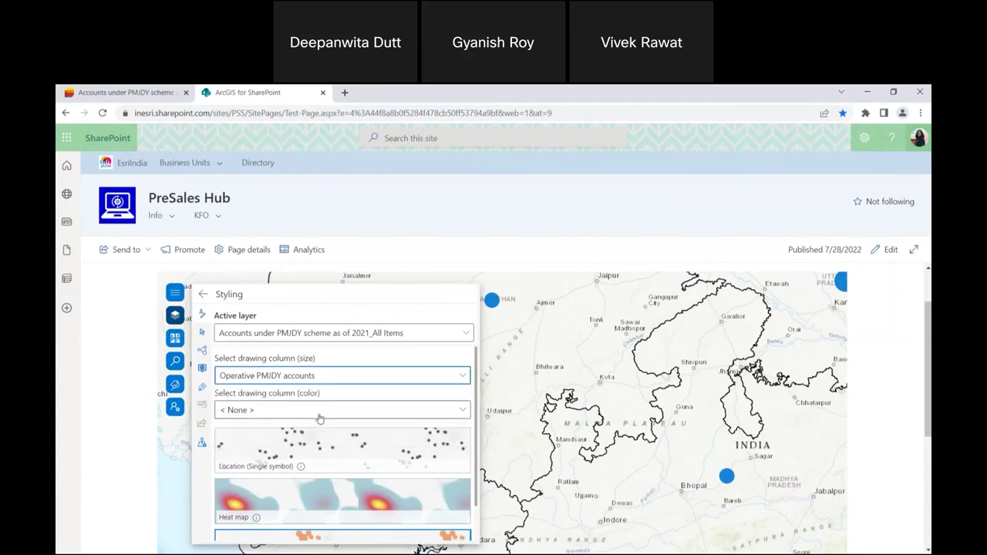
{"action": "scroll", "coordinate": [280, 413], "scroll_direction": "down", "scroll_amount": 5}
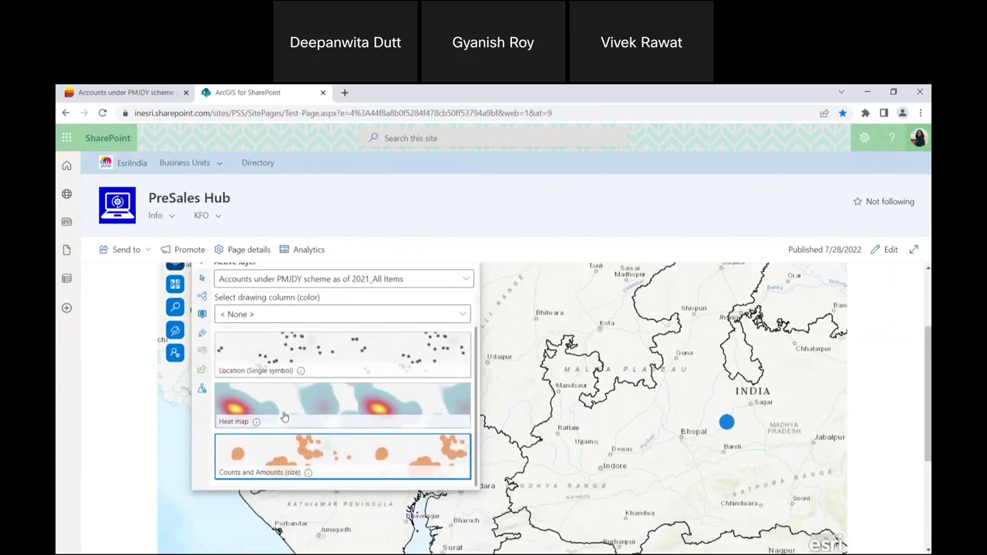
Set the size style's Divided by field to Total PMJDY accounts.
{"action": "left_click", "coordinate": [252, 355]}
{"action": "scroll", "coordinate": [347, 315], "scroll_direction": "down", "scroll_amount": 2}
{"action": "scroll", "coordinate": [271, 303], "scroll_direction": "up", "scroll_amount": 3}
{"action": "left_click", "coordinate": [272, 313]}
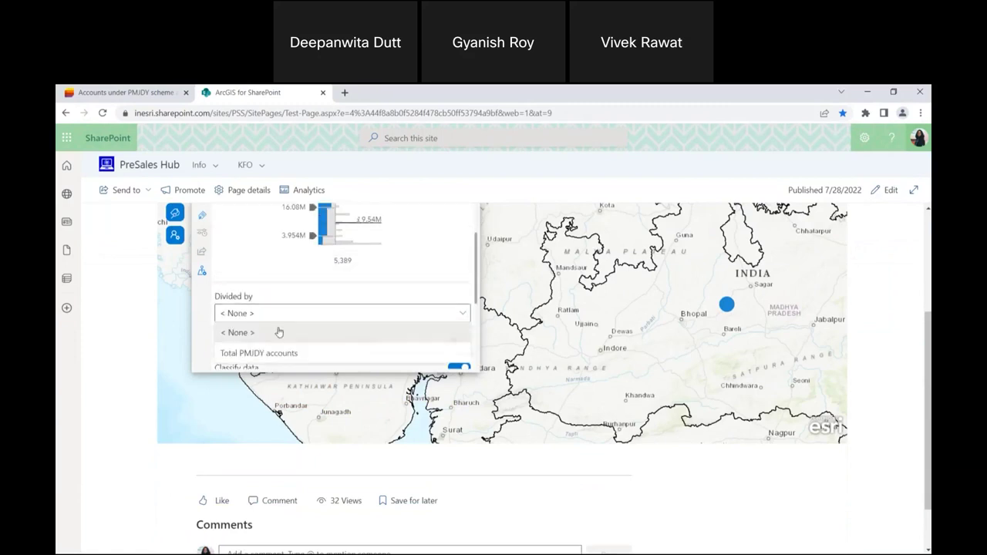
{"action": "left_click", "coordinate": [273, 353]}
{"action": "scroll", "coordinate": [577, 302], "scroll_direction": "down", "scroll_amount": 3}
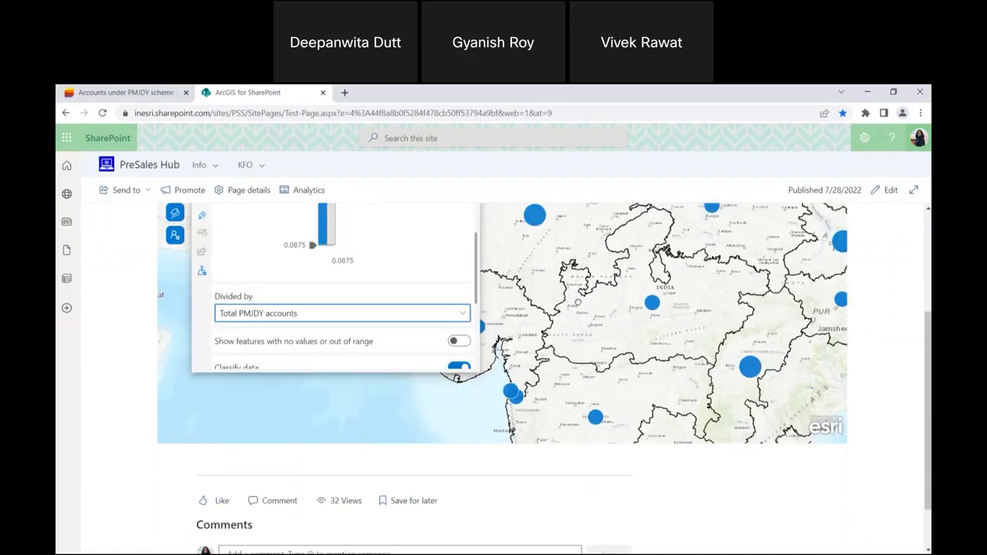
{"action": "scroll", "coordinate": [815, 267], "scroll_direction": "up", "scroll_amount": 1}
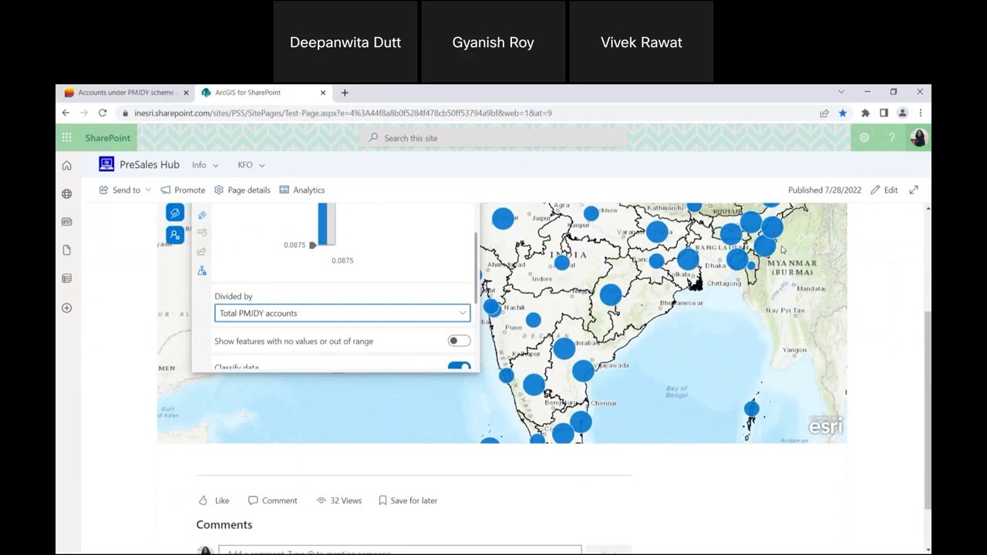
{"action": "scroll", "coordinate": [560, 380], "scroll_direction": "down", "scroll_amount": 2}
{"action": "scroll", "coordinate": [557, 394], "scroll_direction": "up", "scroll_amount": 2}
{"action": "scroll", "coordinate": [557, 394], "scroll_direction": "up", "scroll_amount": 1}
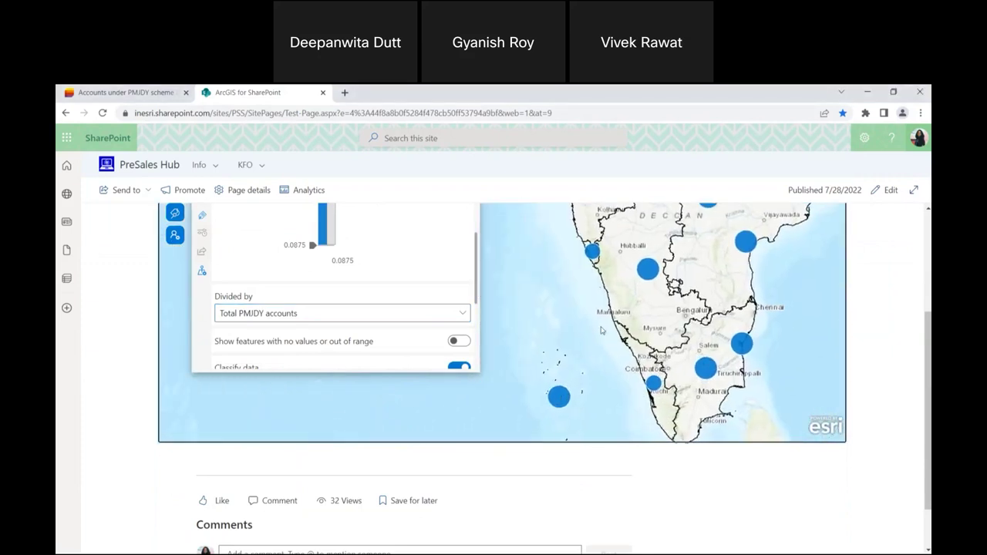
{"action": "scroll", "coordinate": [540, 397], "scroll_direction": "down", "scroll_amount": 2}
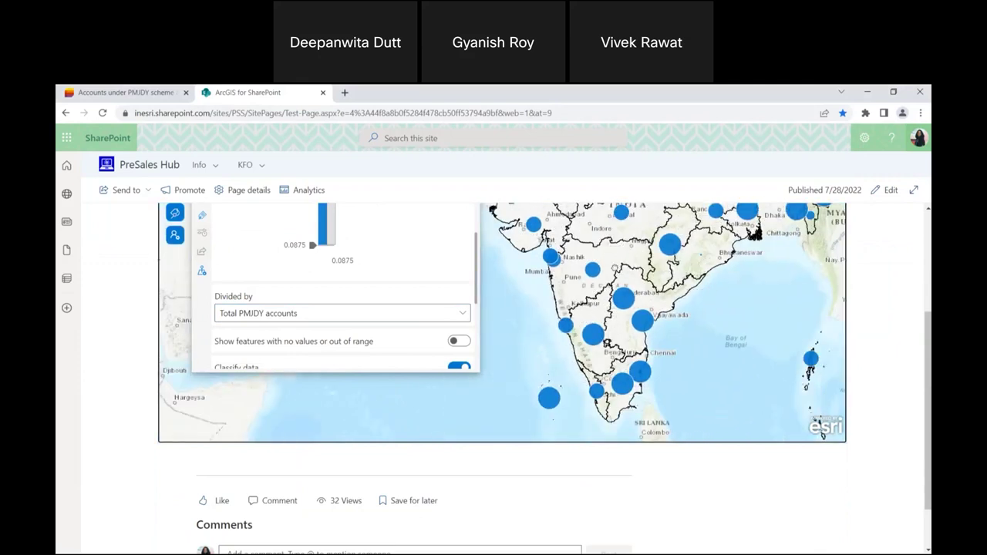
Pan and zoom the map to review the redrawn circles across India.
{"action": "left_click_drag", "start_coordinate": [592, 312], "coordinate": [716, 331]}
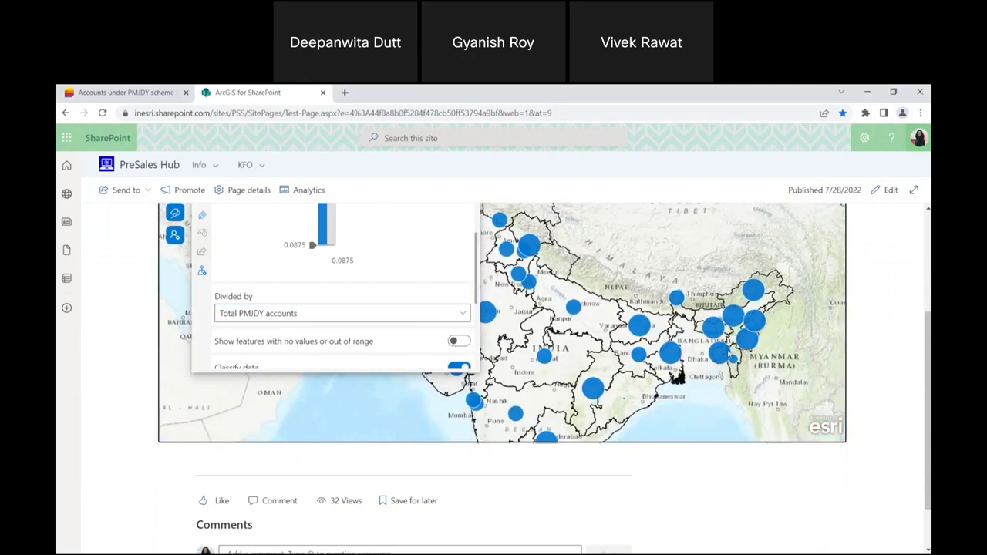
{"action": "scroll", "coordinate": [678, 339], "scroll_direction": "up", "scroll_amount": 3}
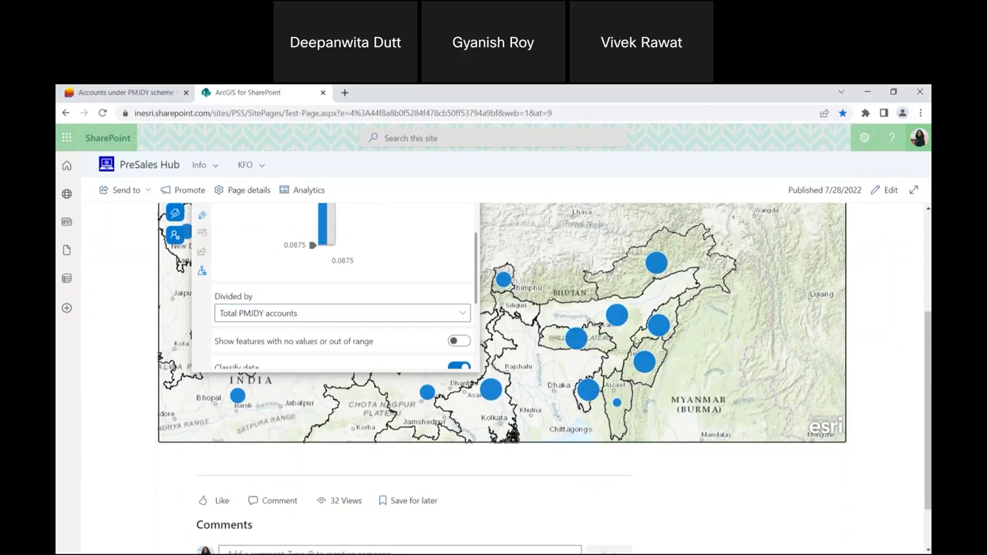
{"action": "scroll", "coordinate": [622, 337], "scroll_direction": "up", "scroll_amount": 2}
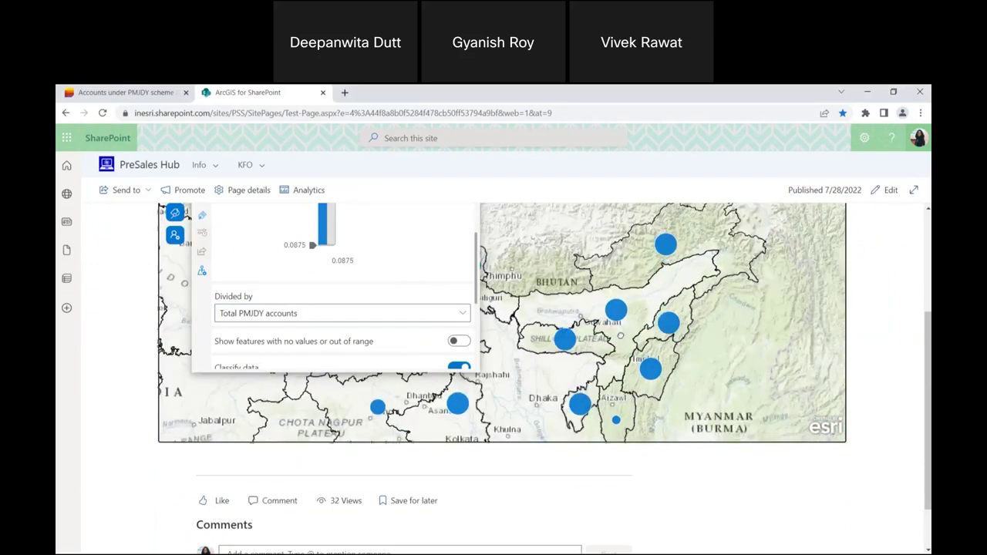
{"action": "scroll", "coordinate": [617, 337], "scroll_direction": "down", "scroll_amount": 3}
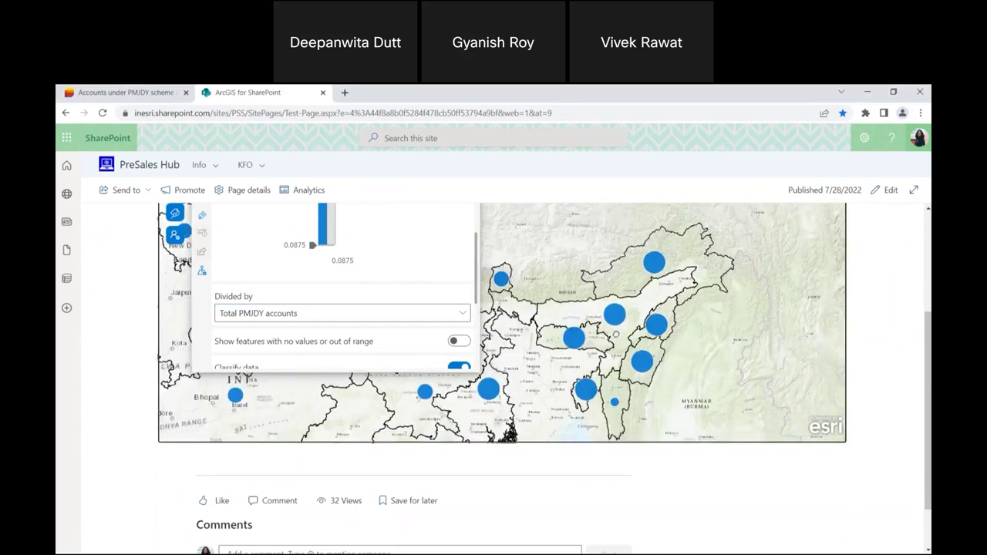
{"action": "scroll", "coordinate": [888, 347], "scroll_direction": "up", "scroll_amount": 2}
{"action": "scroll", "coordinate": [540, 347], "scroll_direction": "up", "scroll_amount": 2}
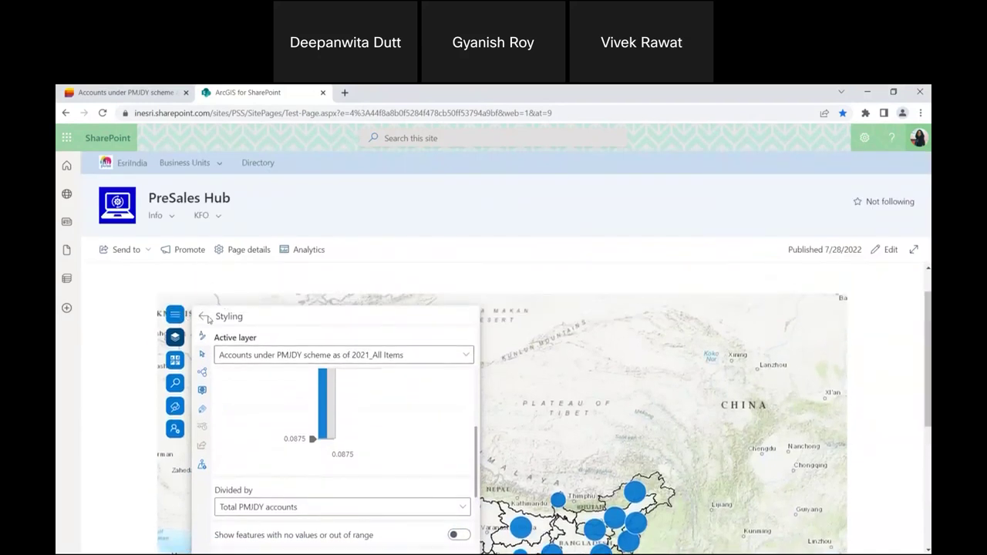
Close the styling panel on the finished circle map, then show PowerPoint slide 13, 'Power BI'.
{"action": "left_click", "coordinate": [203, 317]}
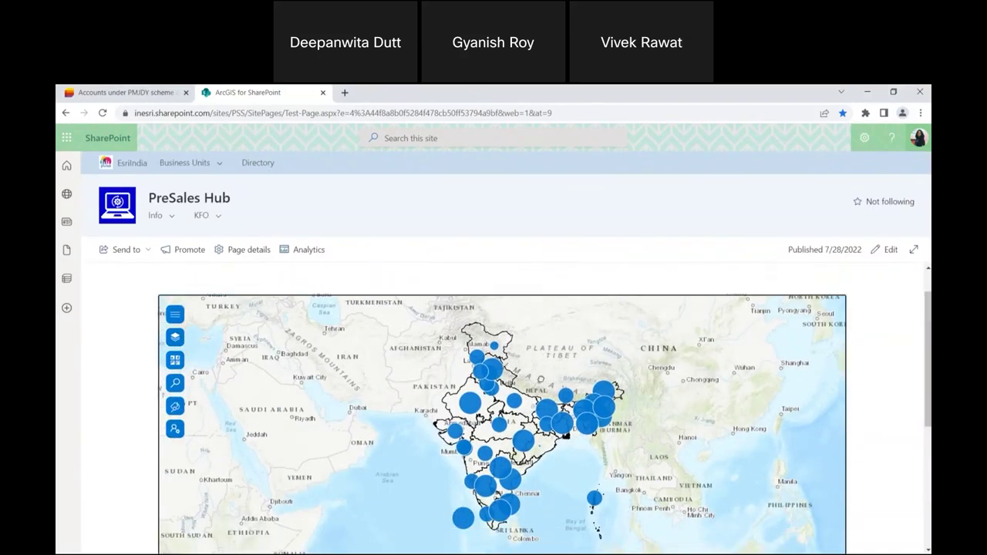
{"action": "scroll", "coordinate": [543, 383], "scroll_direction": "up", "scroll_amount": 1}
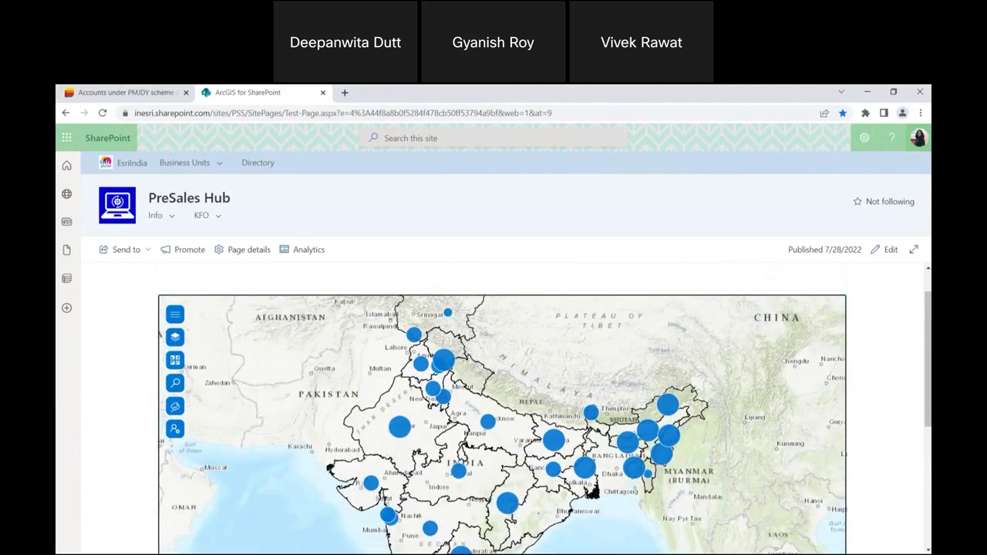
{"action": "key", "text": "alt+Tab"}
{"action": "key", "text": "Down"}
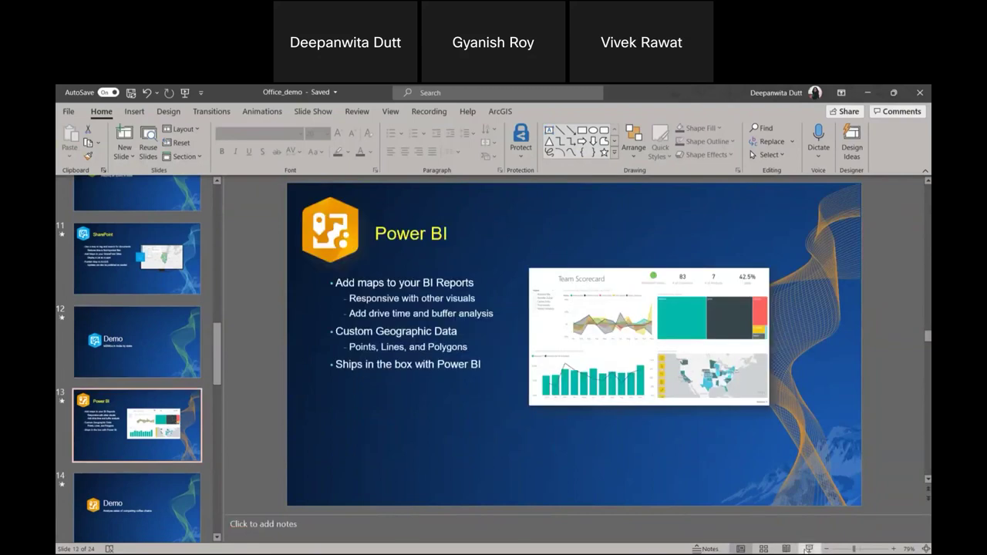
Present the Power BI slide full-screen, then advance to the coffee-chain sales Demo slide.
{"action": "left_click", "coordinate": [807, 548]}
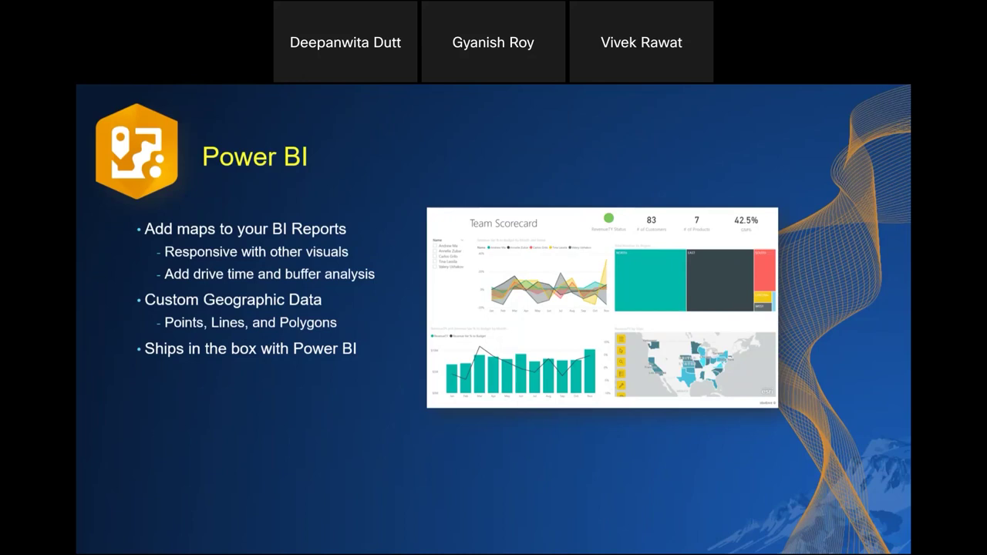
{"action": "key", "text": "Right"}
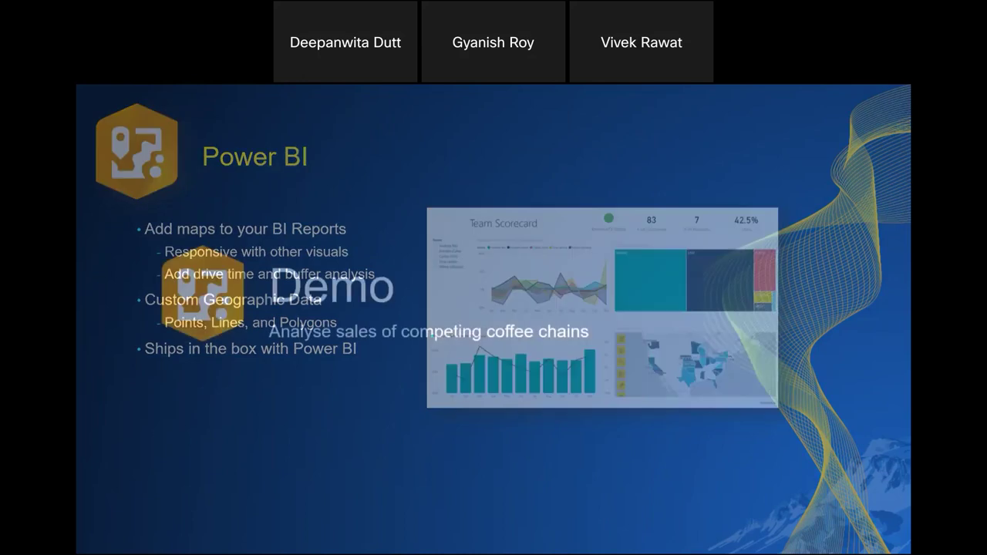
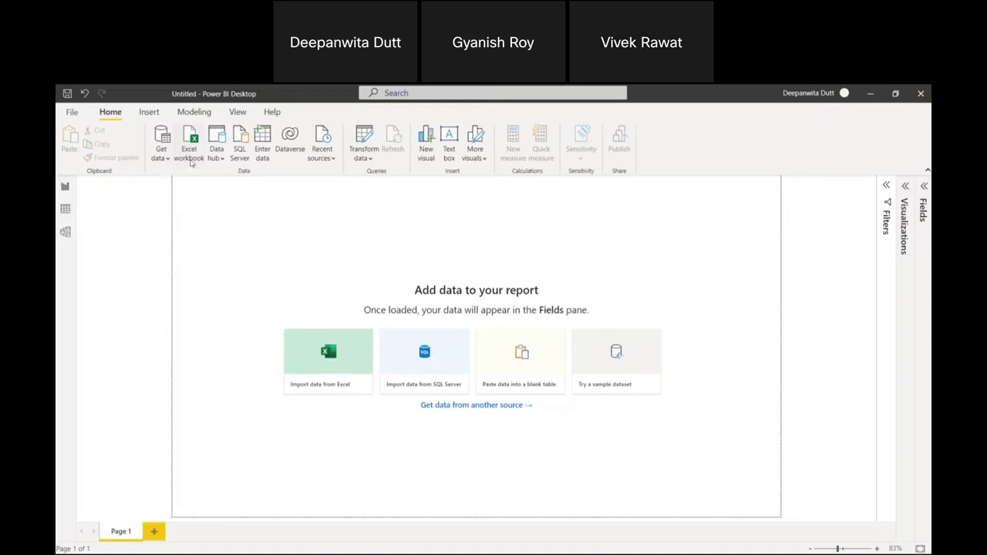
{"action": "left_click", "coordinate": [191, 162]}
{"action": "scroll", "coordinate": [236, 255], "scroll_direction": "down", "scroll_amount": 1}
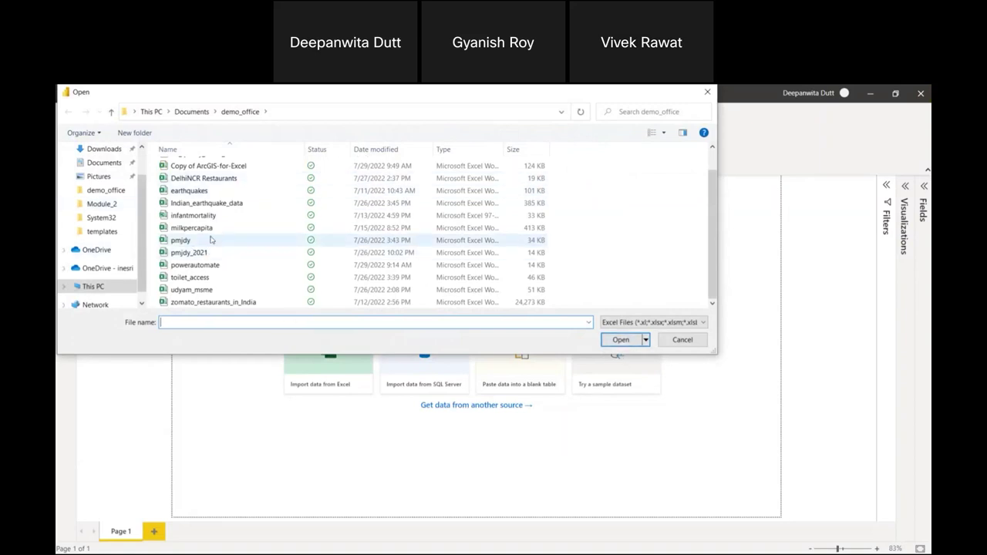
{"action": "scroll", "coordinate": [267, 268], "scroll_direction": "up", "scroll_amount": 1}
{"action": "left_click", "coordinate": [224, 204]}
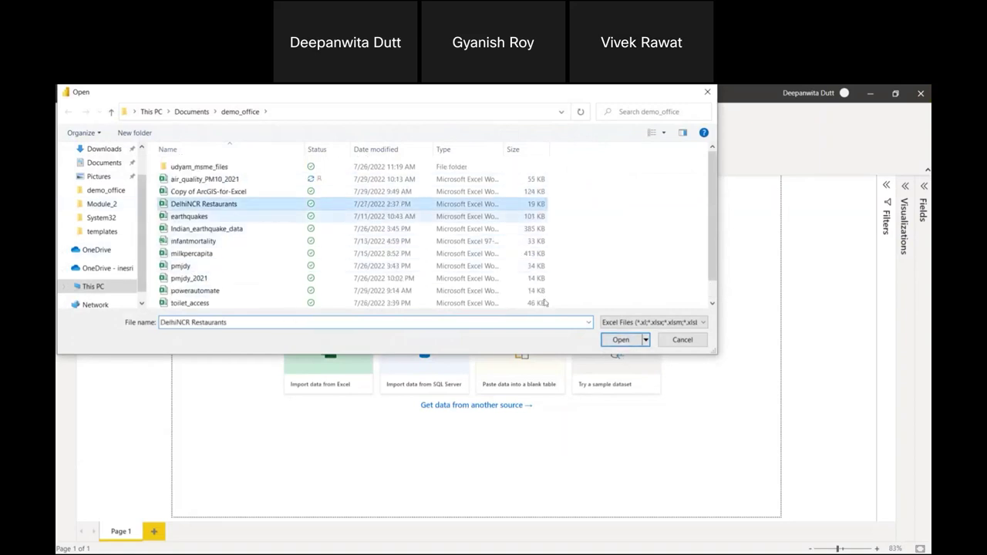
{"action": "left_click", "coordinate": [620, 340]}
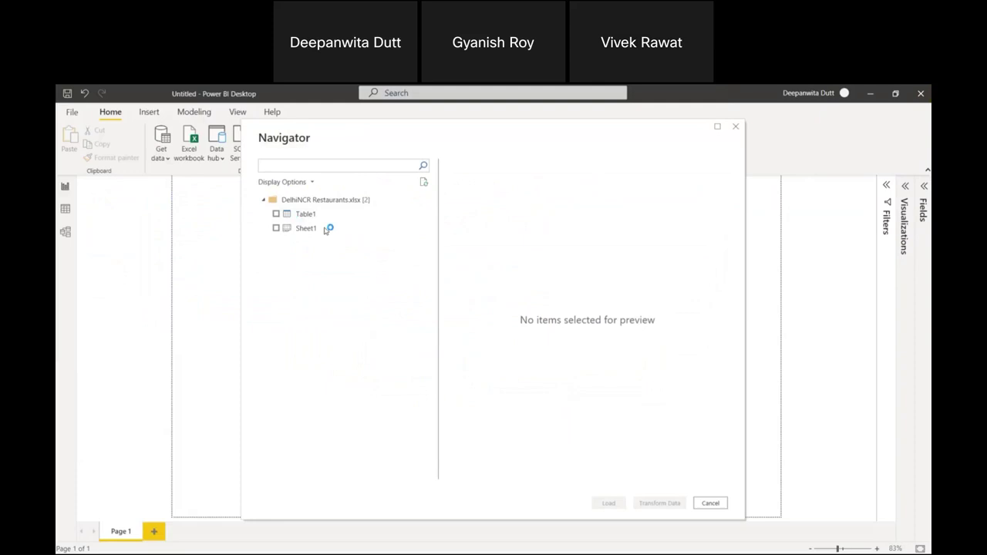
{"action": "left_click", "coordinate": [276, 214]}
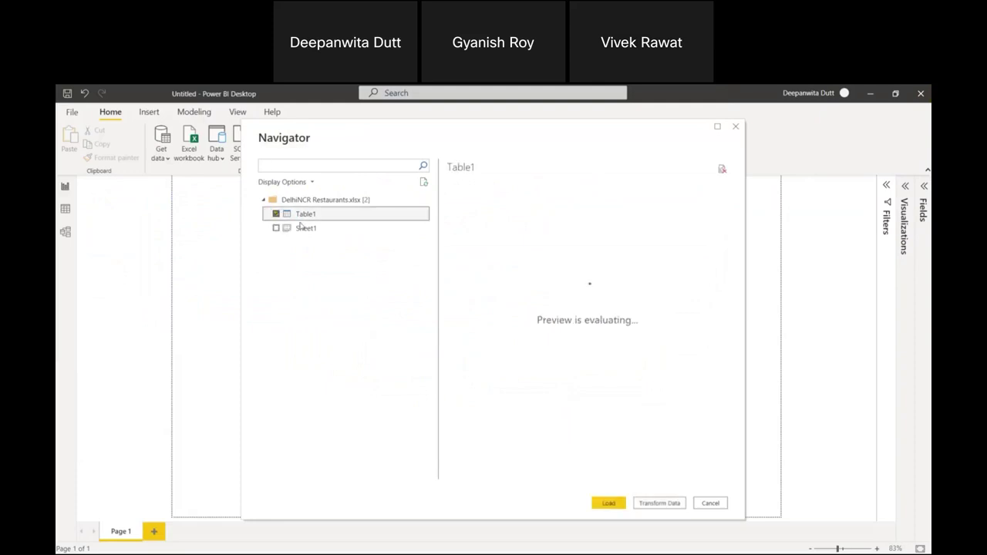
{"action": "left_click", "coordinate": [711, 504]}
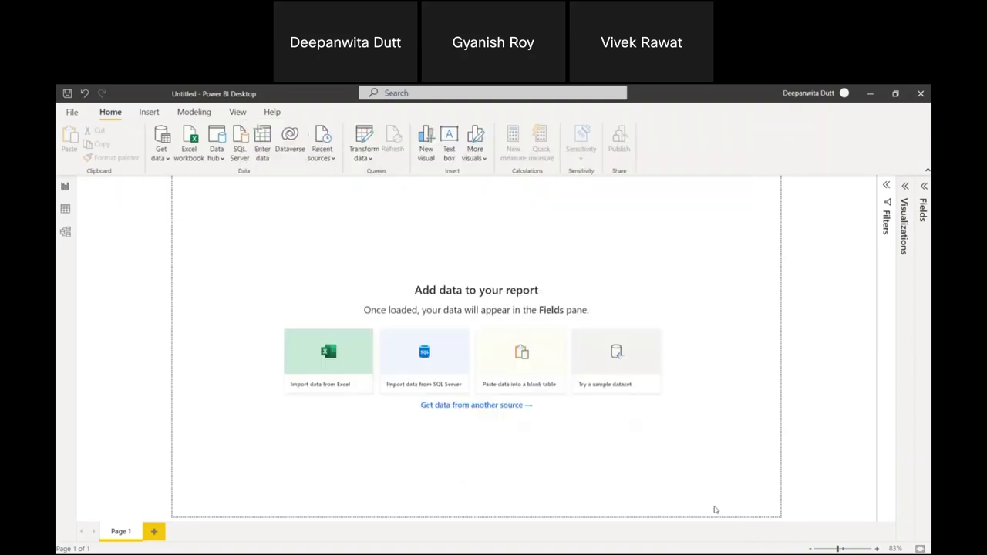
Open coffeeshop.pbix from the recent reports list.
{"action": "left_click", "coordinate": [72, 112]}
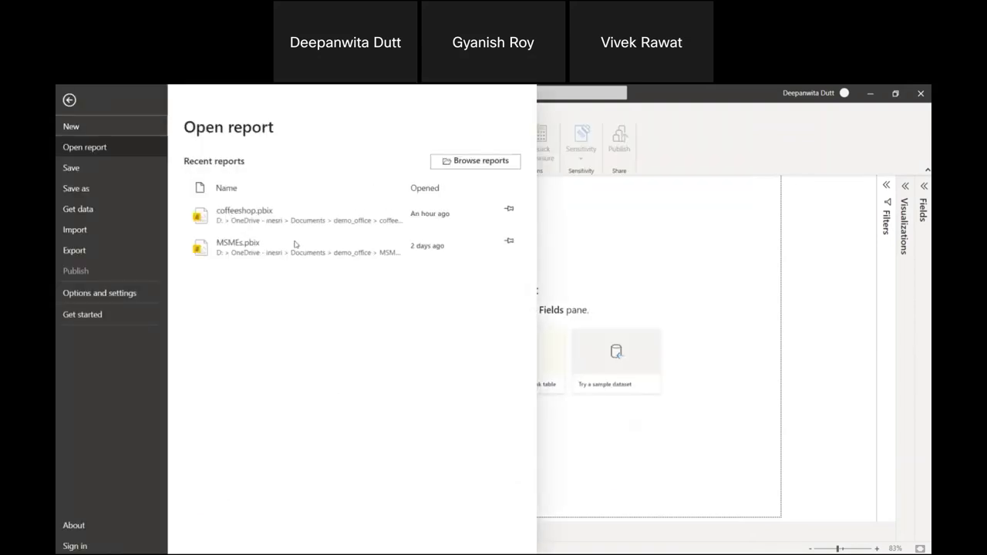
{"action": "left_click", "coordinate": [363, 219]}
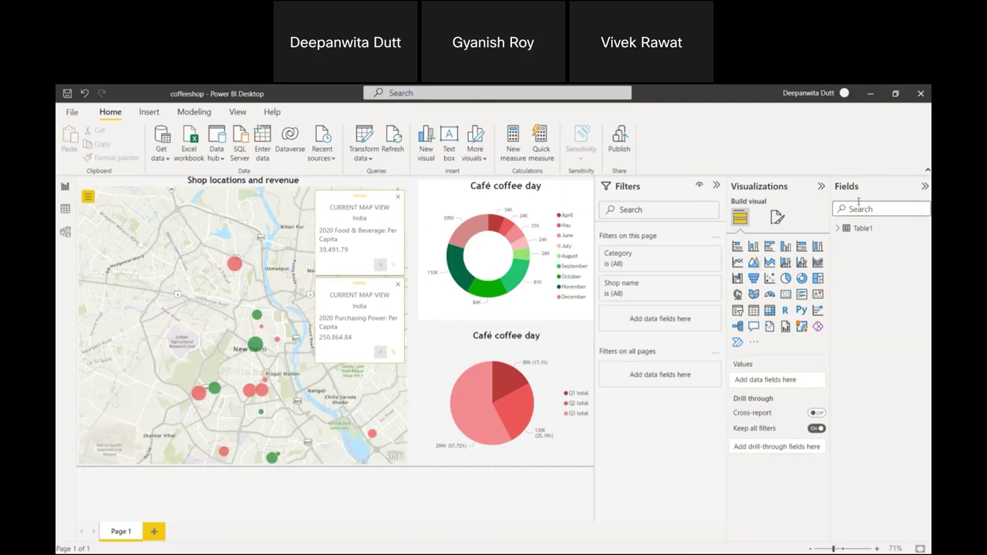
Expand Table1 in the Fields pane and collapse the Visualizations pane to widen the canvas.
{"action": "left_click", "coordinate": [839, 229]}
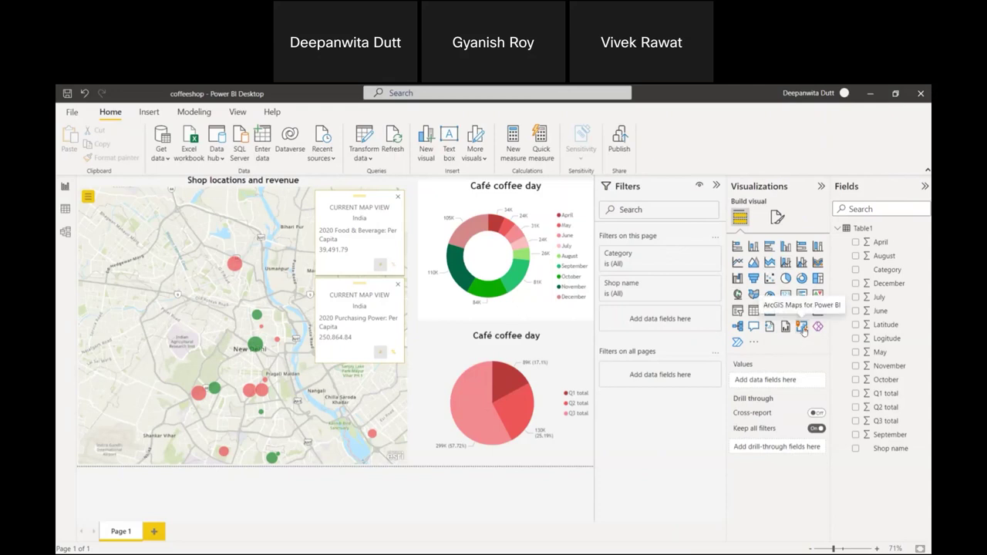
{"action": "left_click", "coordinate": [822, 188]}
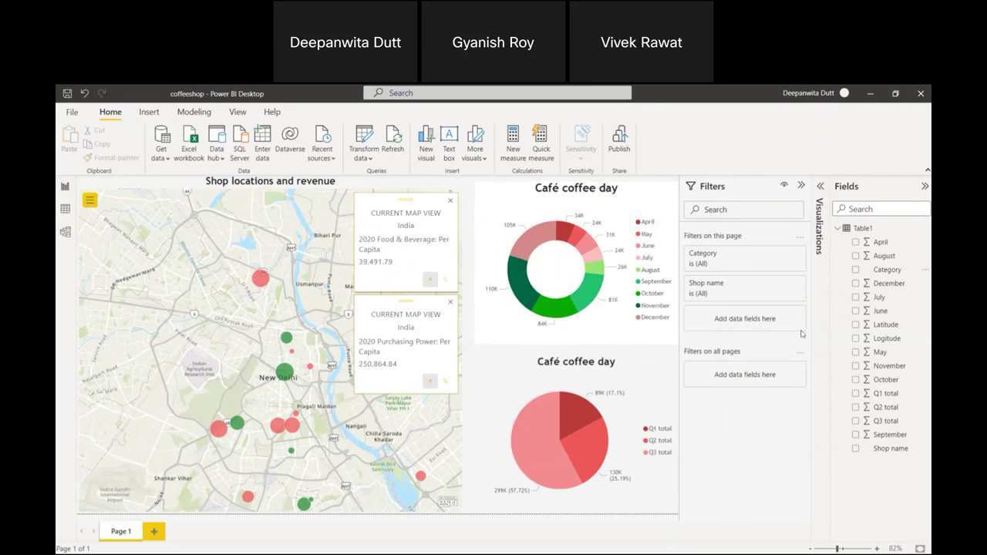
{"action": "left_click", "coordinate": [754, 260]}
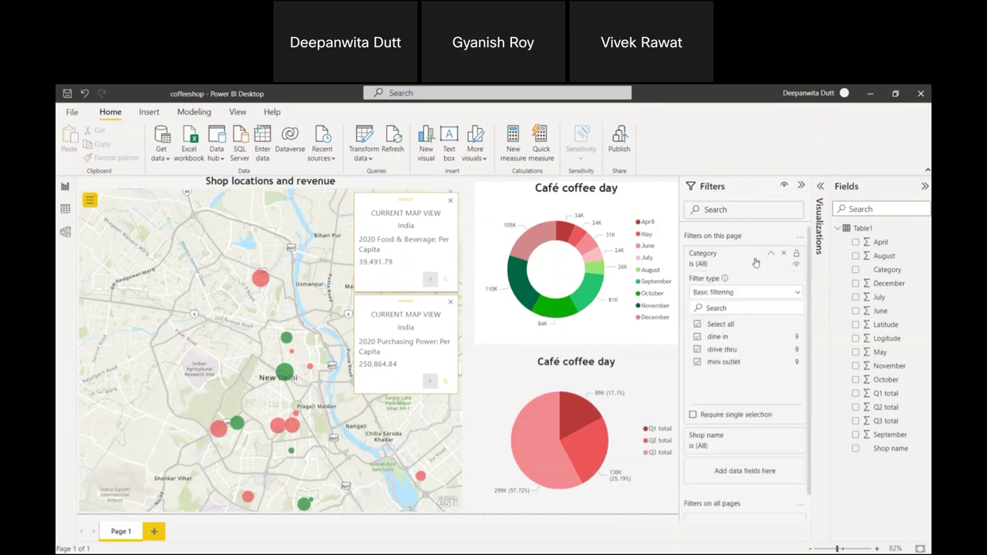
{"action": "left_click", "coordinate": [756, 260]}
{"action": "left_click", "coordinate": [746, 287]}
{"action": "left_click", "coordinate": [698, 367]}
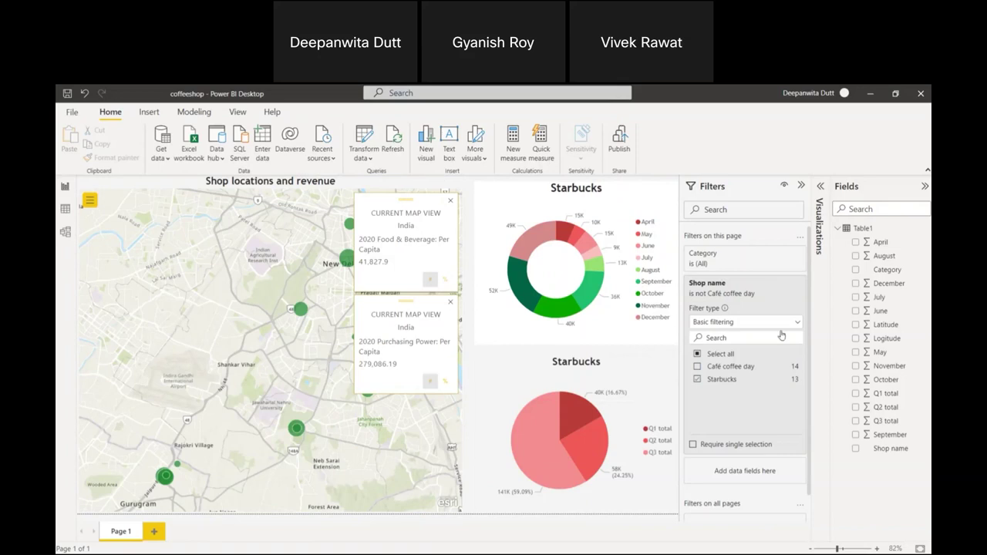
{"action": "left_click", "coordinate": [698, 368]}
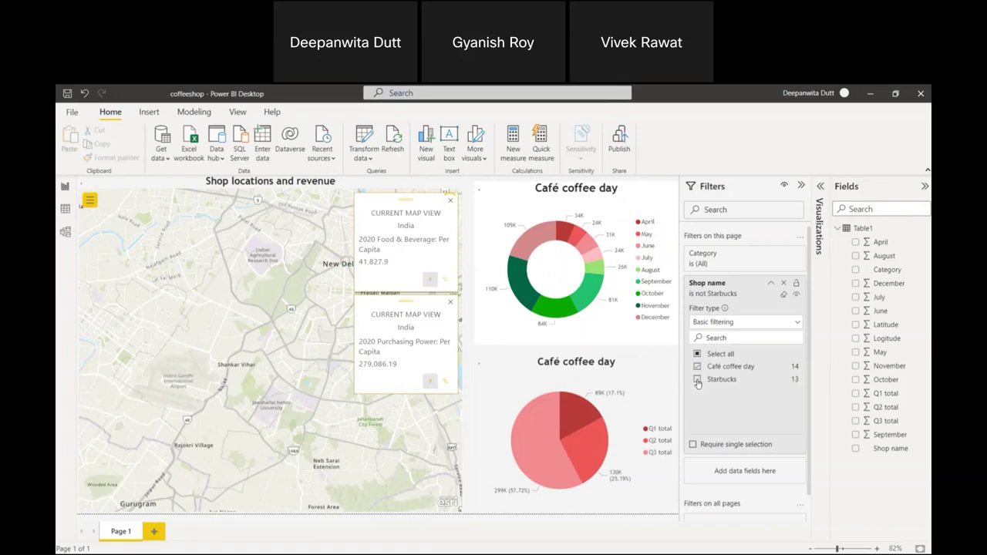
{"action": "left_click", "coordinate": [699, 380]}
{"action": "left_click", "coordinate": [698, 380]}
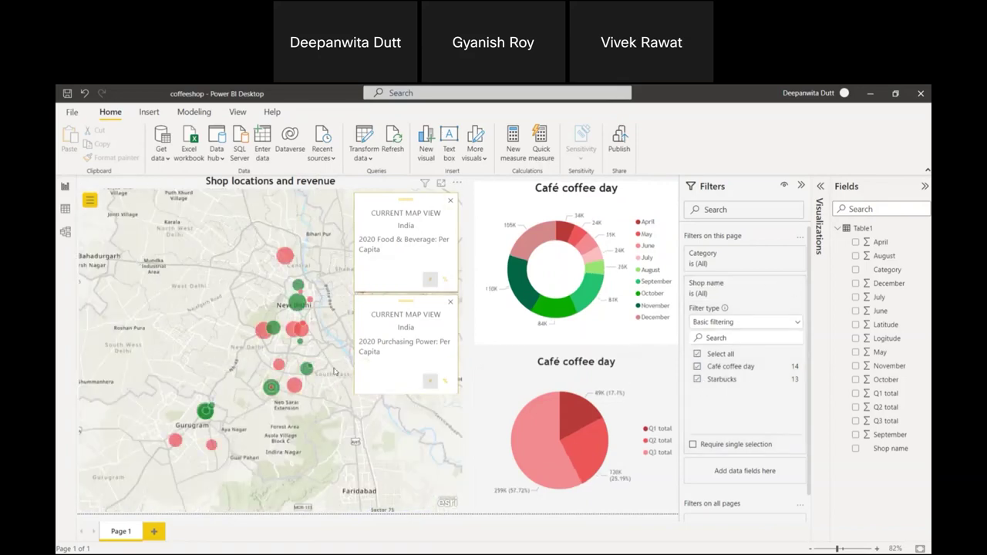
{"action": "left_click", "coordinate": [573, 307]}
{"action": "left_click", "coordinate": [591, 285]}
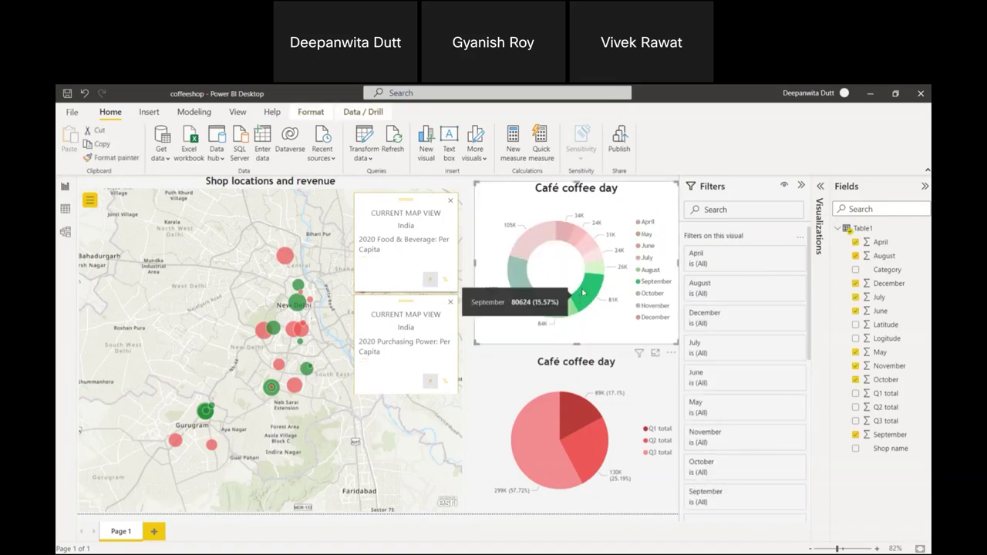
{"action": "left_click", "coordinate": [591, 262]}
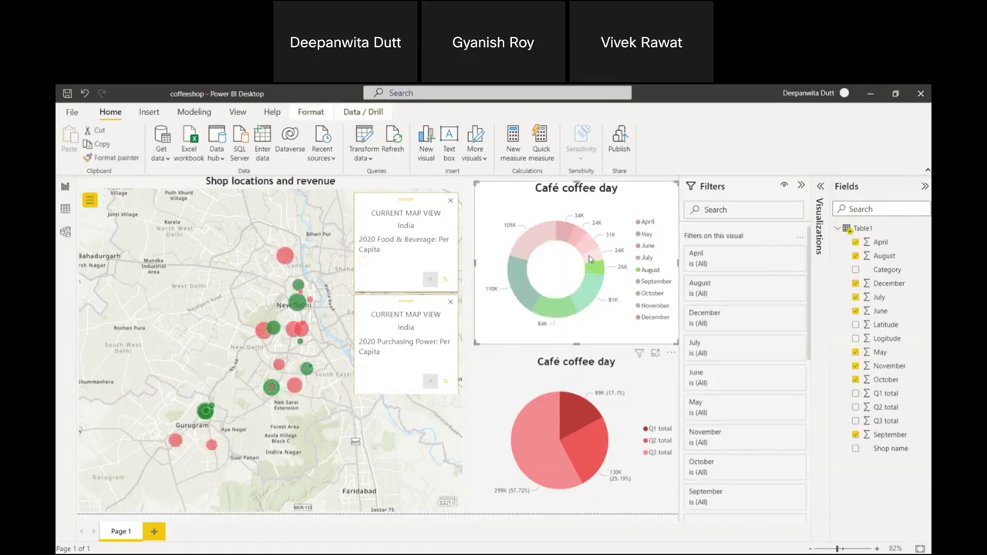
{"action": "left_click", "coordinate": [592, 254]}
{"action": "left_click", "coordinate": [577, 244]}
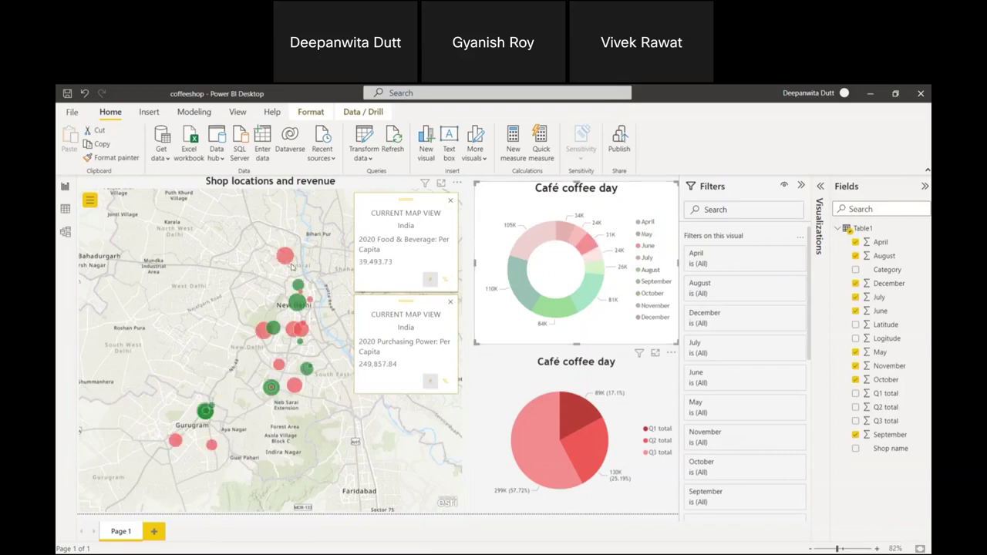
{"action": "left_click", "coordinate": [578, 236]}
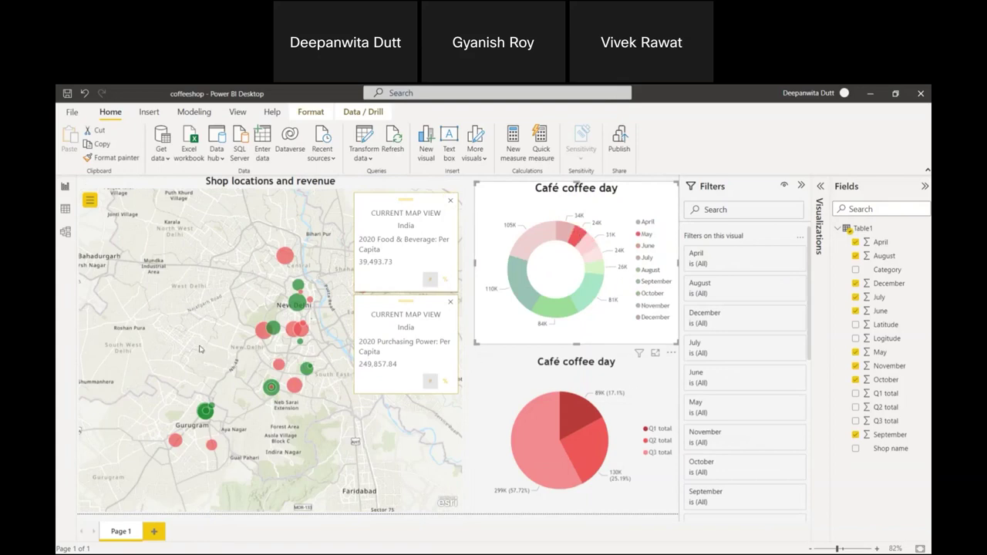
{"action": "left_click", "coordinate": [235, 334]}
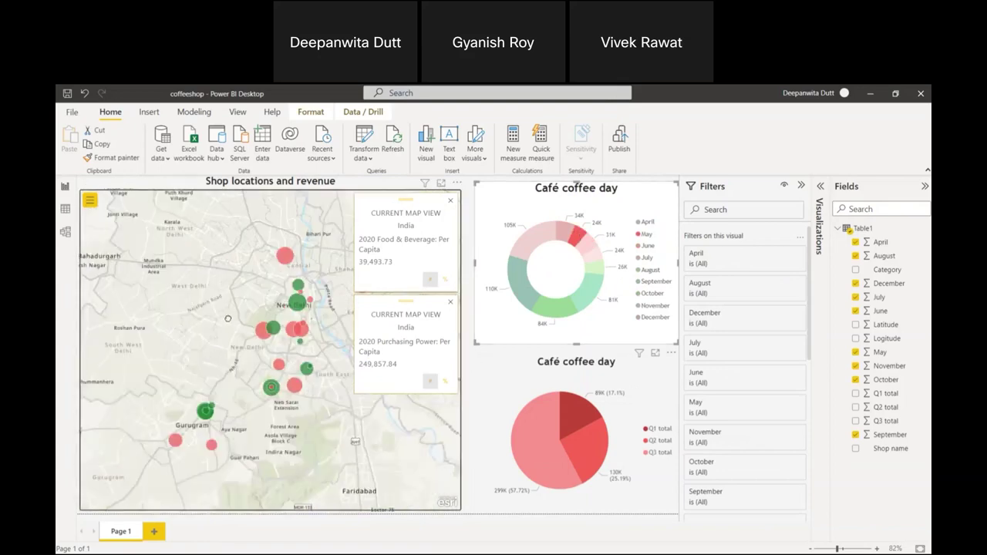
{"action": "left_click", "coordinate": [577, 243]}
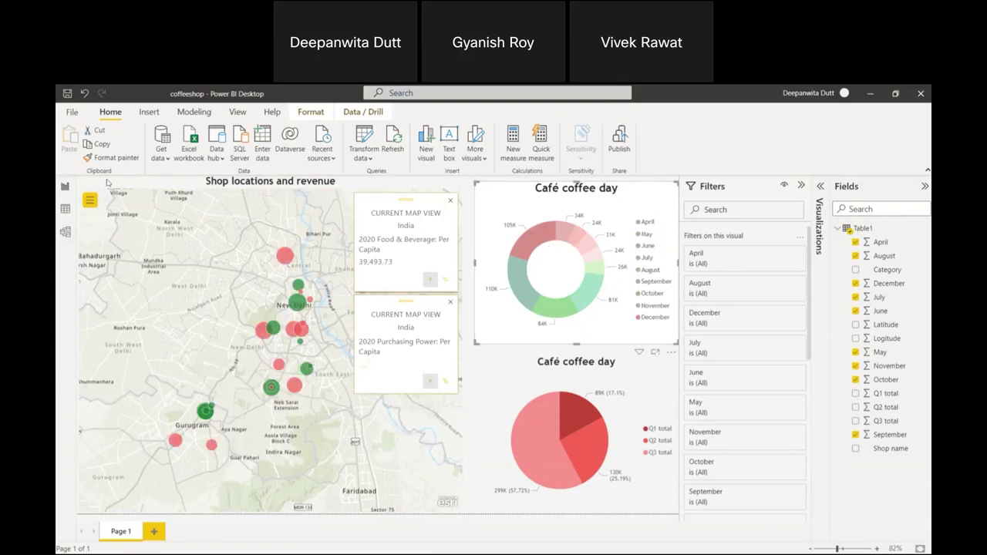
In the ArcGIS map's Infographics panel, choose India as the country or area, then close the panel.
{"action": "left_click", "coordinate": [90, 202]}
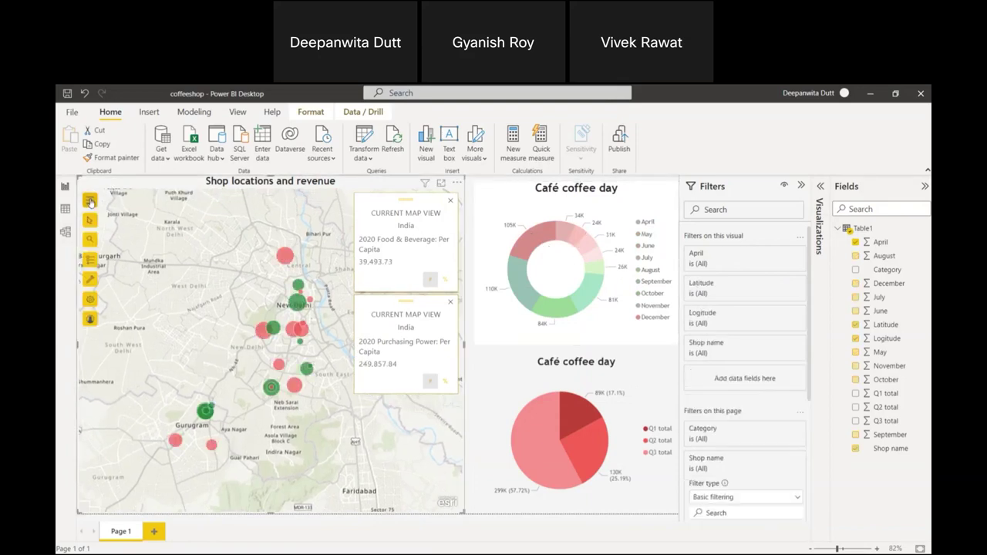
{"action": "left_click", "coordinate": [90, 281]}
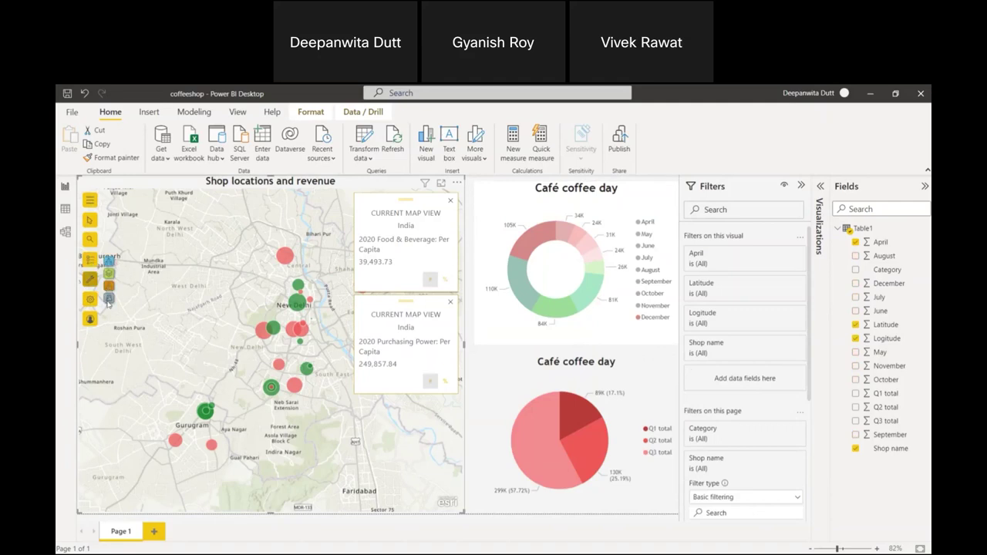
{"action": "left_click", "coordinate": [90, 260]}
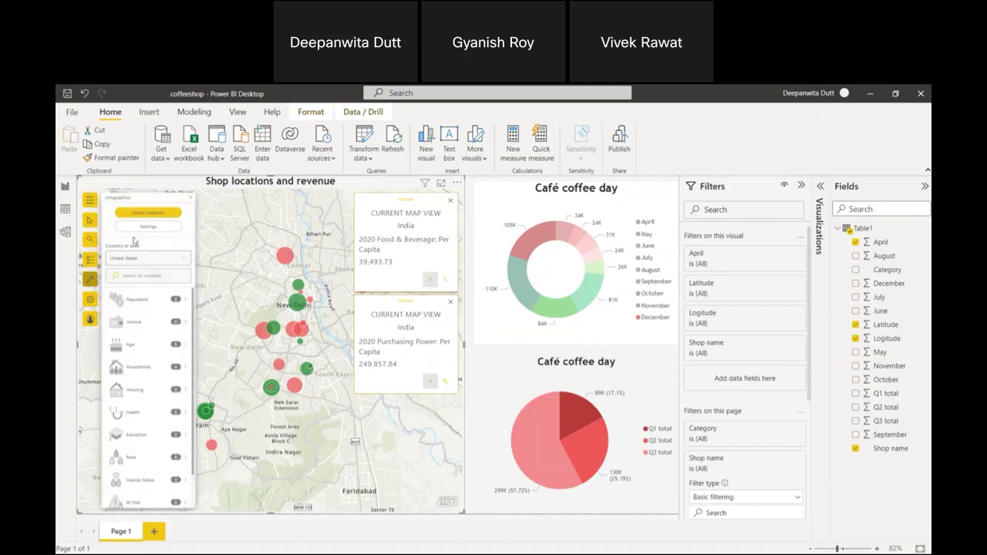
{"action": "left_click", "coordinate": [89, 281]}
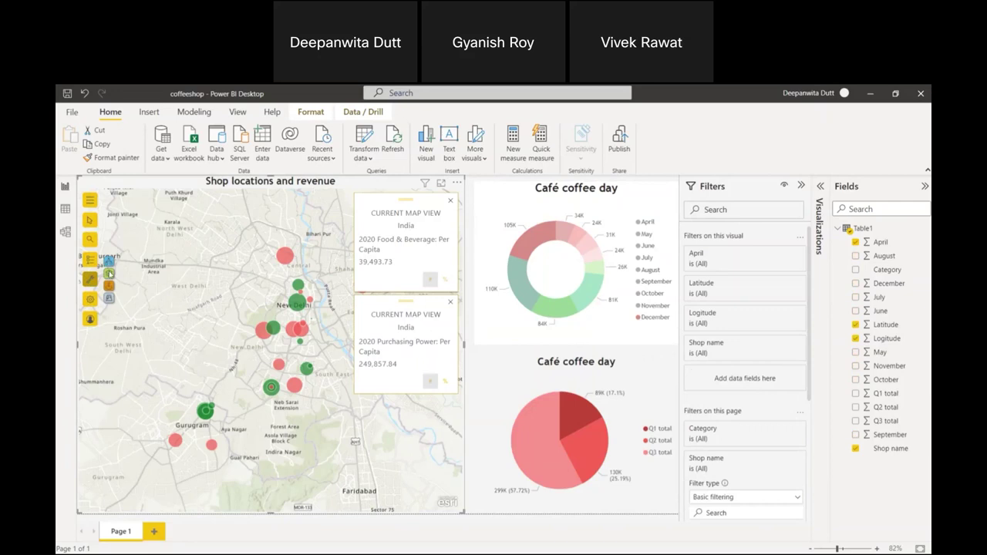
{"action": "left_click", "coordinate": [109, 261]}
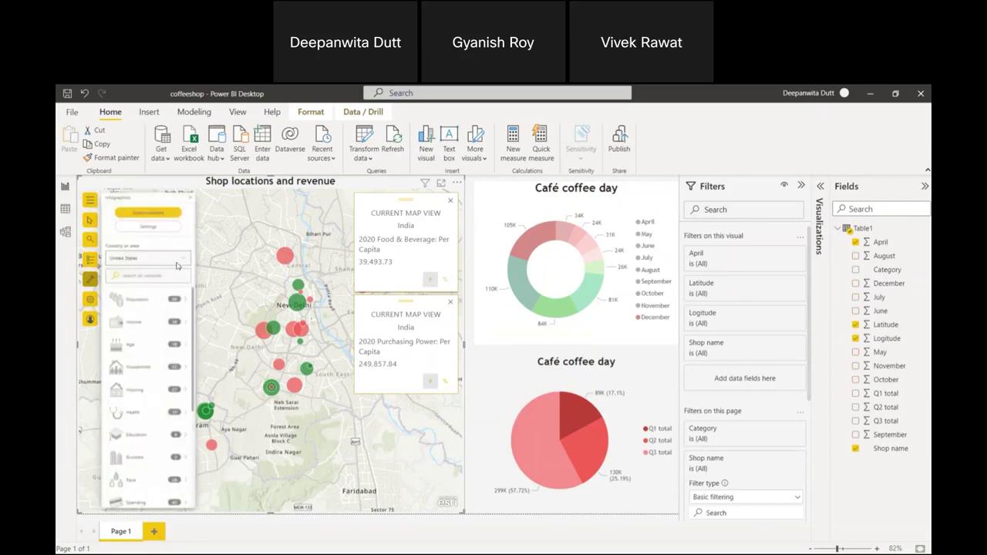
{"action": "left_click", "coordinate": [177, 264]}
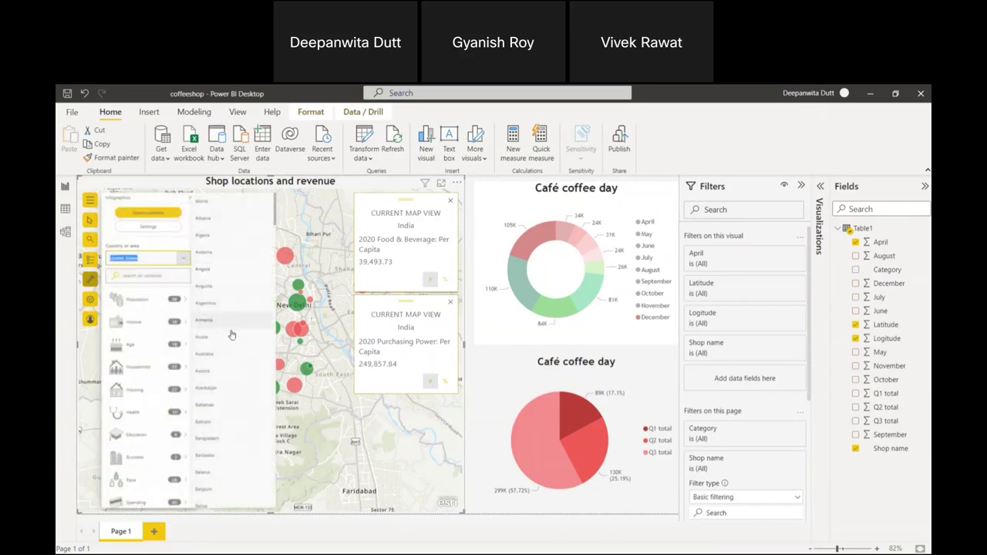
{"action": "scroll", "coordinate": [229, 337], "scroll_direction": "down", "scroll_amount": 6}
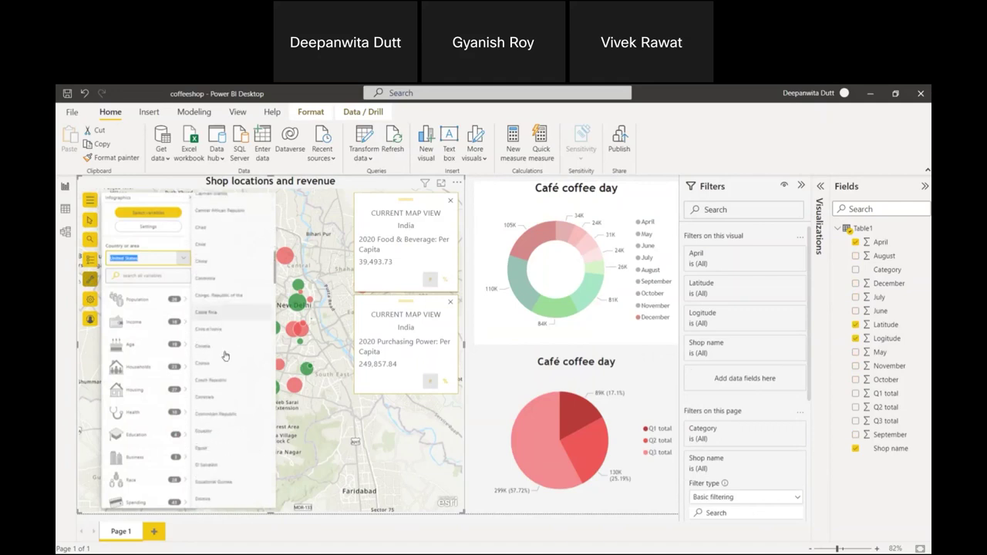
{"action": "scroll", "coordinate": [206, 435], "scroll_direction": "down", "scroll_amount": 5}
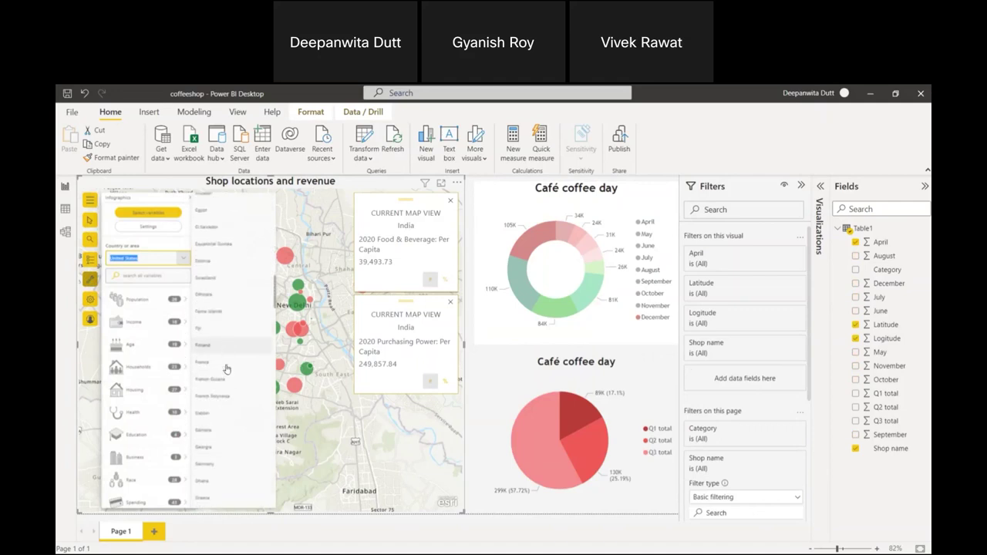
{"action": "scroll", "coordinate": [227, 400], "scroll_direction": "down", "scroll_amount": 3}
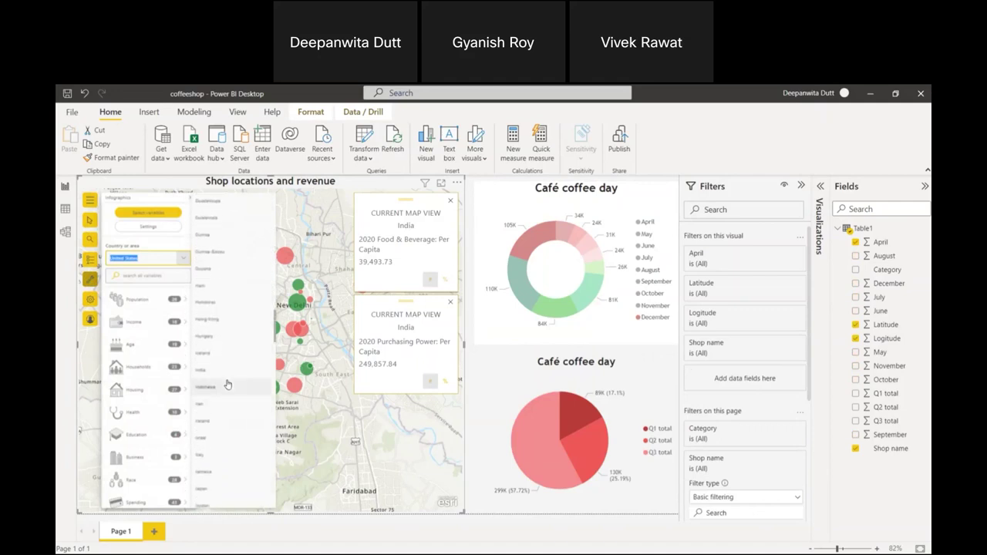
{"action": "left_click", "coordinate": [220, 366]}
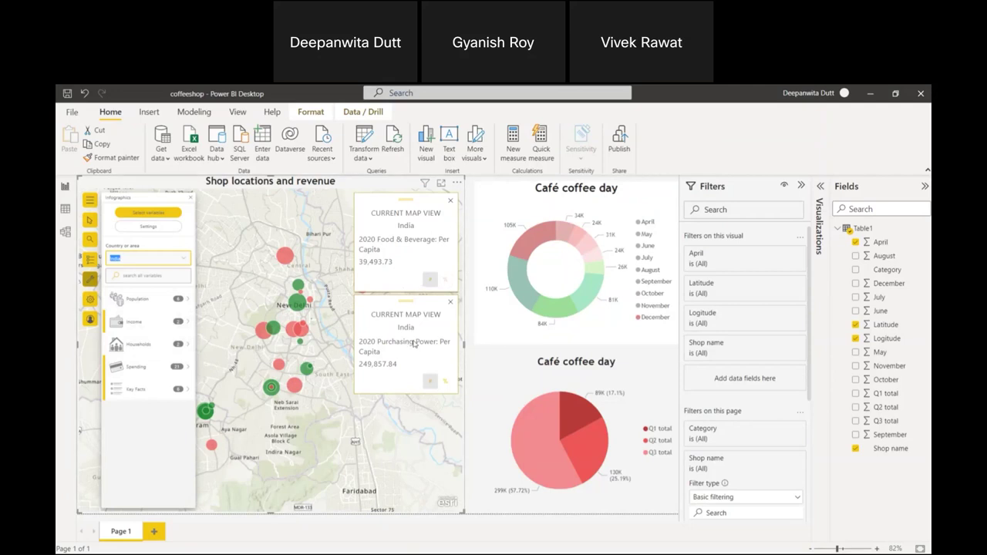
{"action": "left_click", "coordinate": [191, 201]}
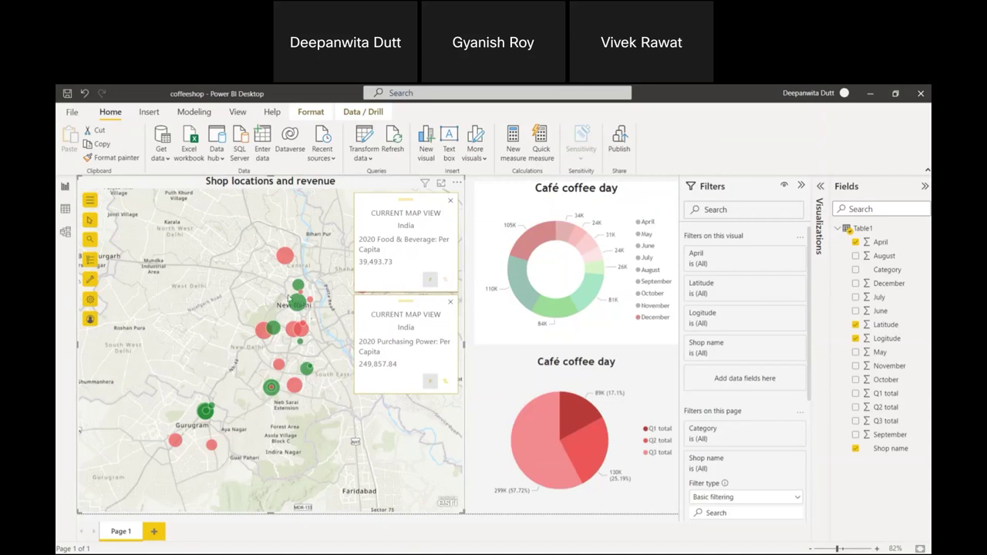
Zoom and pan the map across central Delhi, past Ram Nagar and Deer Park, to centre on New Delhi's shops.
{"action": "scroll", "coordinate": [305, 314], "scroll_direction": "up", "scroll_amount": 5}
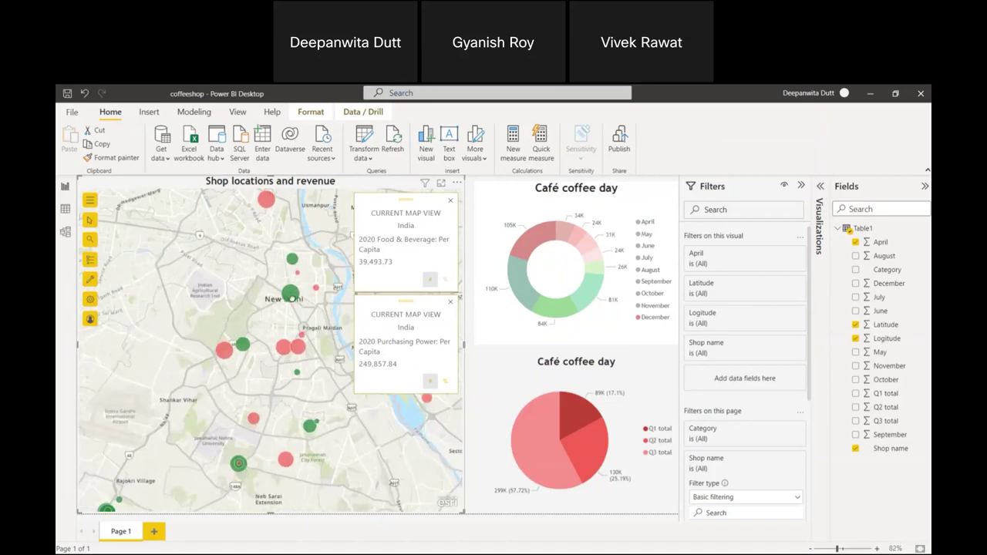
{"action": "scroll", "coordinate": [290, 290], "scroll_direction": "up", "scroll_amount": 2}
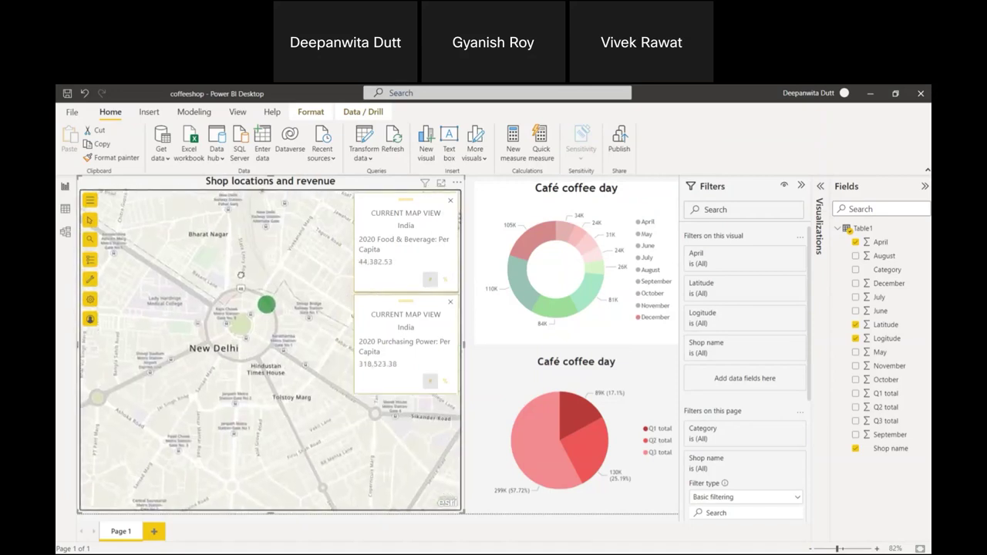
{"action": "left_click_drag", "start_coordinate": [241, 275], "coordinate": [245, 331]}
{"action": "left_click_drag", "start_coordinate": [314, 277], "coordinate": [227, 397]}
{"action": "scroll", "coordinate": [226, 395], "scroll_direction": "down", "scroll_amount": 3}
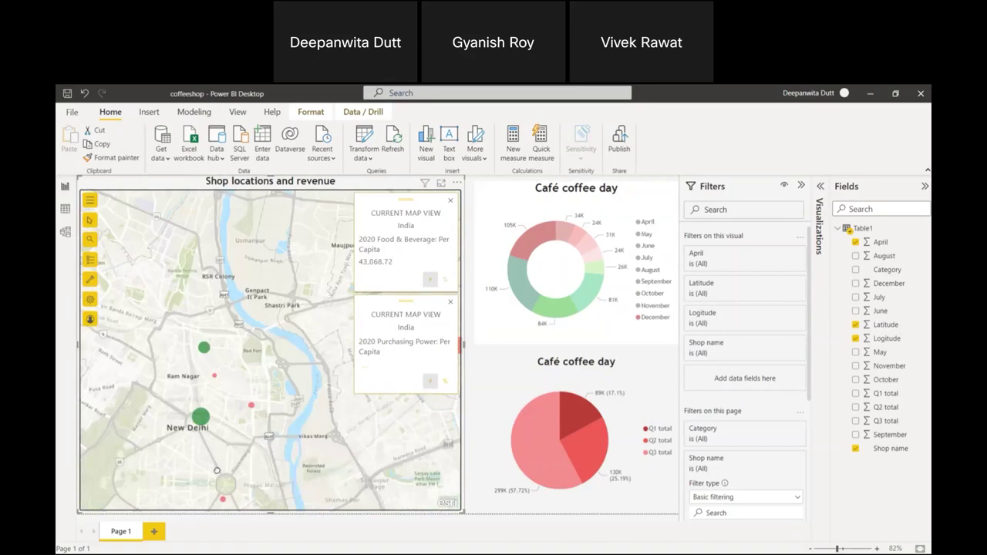
{"action": "scroll", "coordinate": [212, 413], "scroll_direction": "up", "scroll_amount": 3}
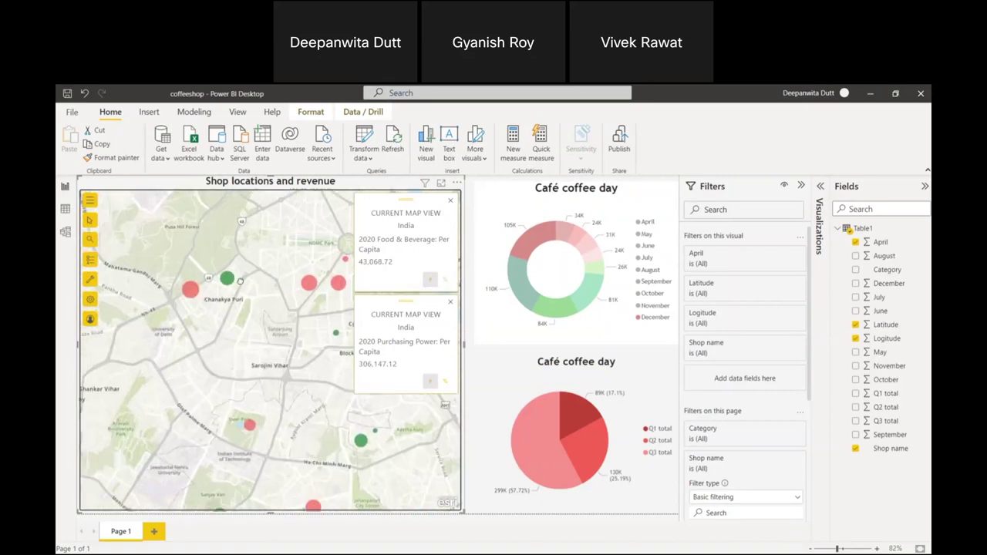
{"action": "scroll", "coordinate": [218, 378], "scroll_direction": "up", "scroll_amount": 3}
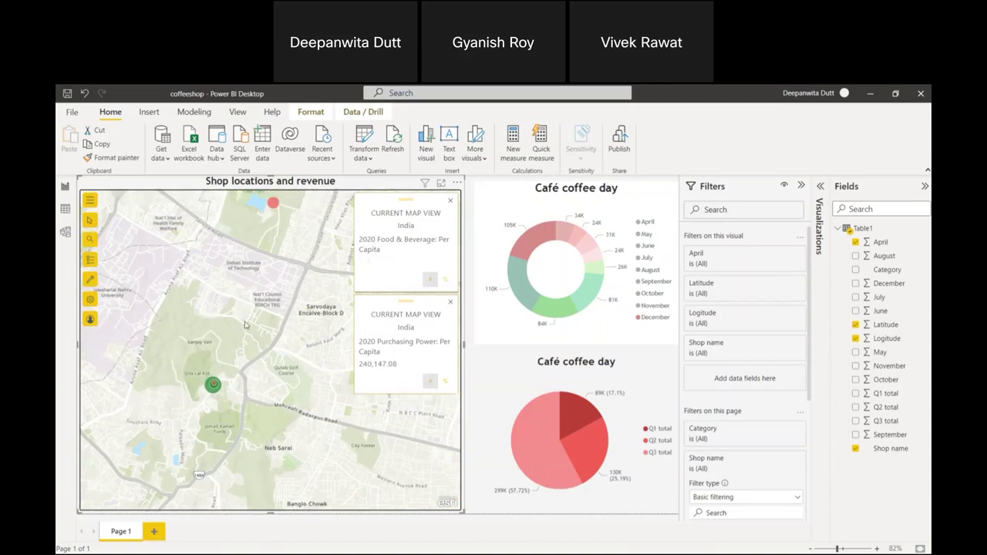
{"action": "left_click_drag", "start_coordinate": [203, 345], "coordinate": [214, 386]}
{"action": "scroll", "coordinate": [214, 386], "scroll_direction": "down", "scroll_amount": 4}
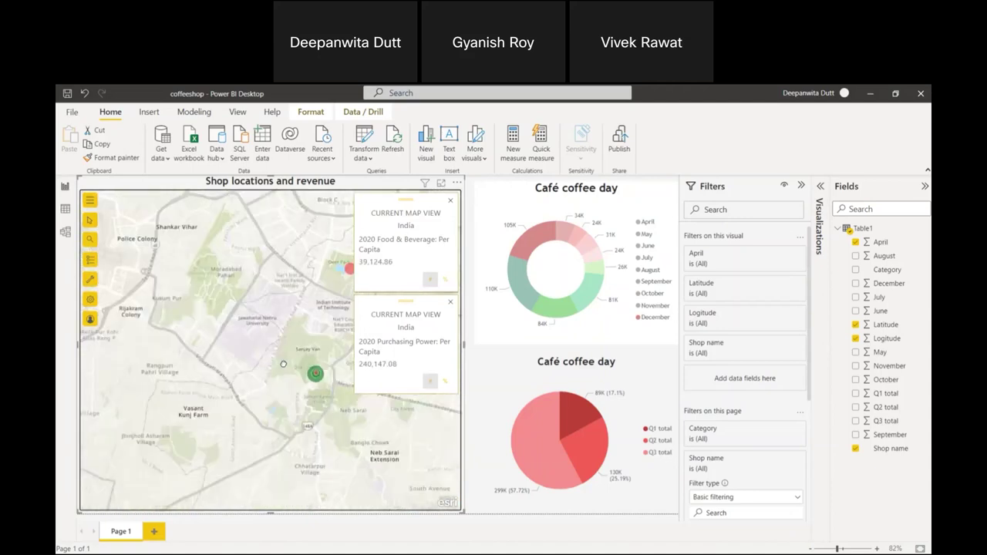
{"action": "left_click_drag", "start_coordinate": [221, 284], "coordinate": [235, 323]}
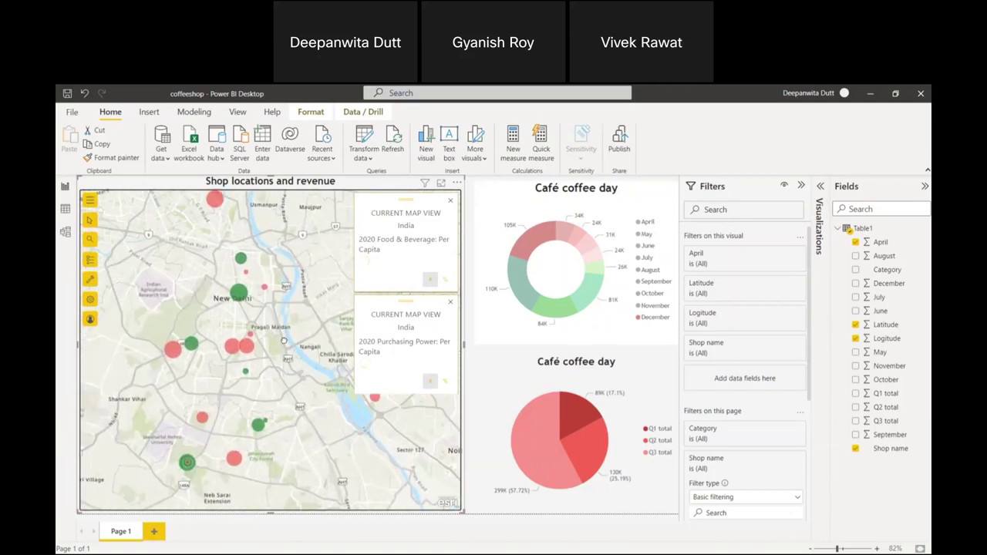
{"action": "scroll", "coordinate": [248, 318], "scroll_direction": "up", "scroll_amount": 2}
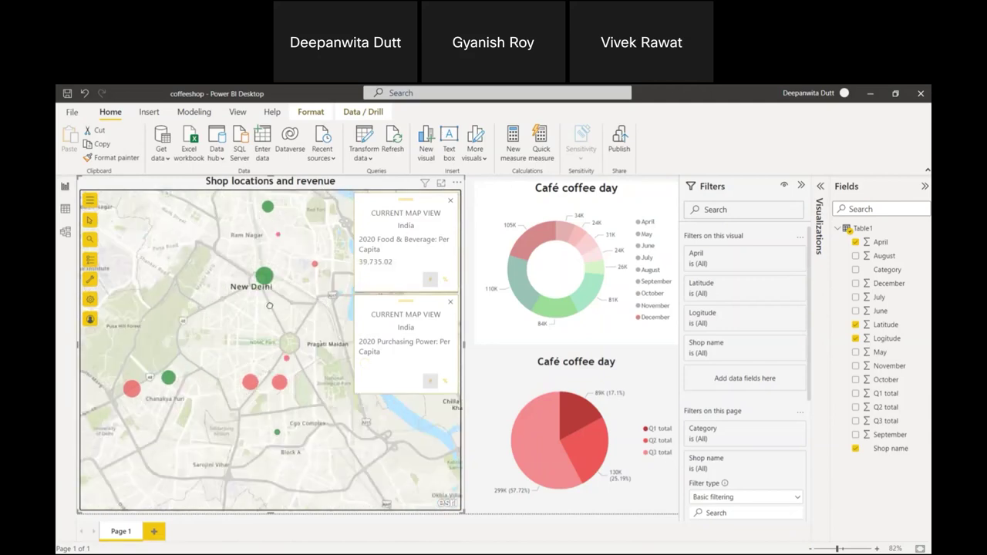
Dismiss the map's Select features options.
{"action": "left_click", "coordinate": [90, 220]}
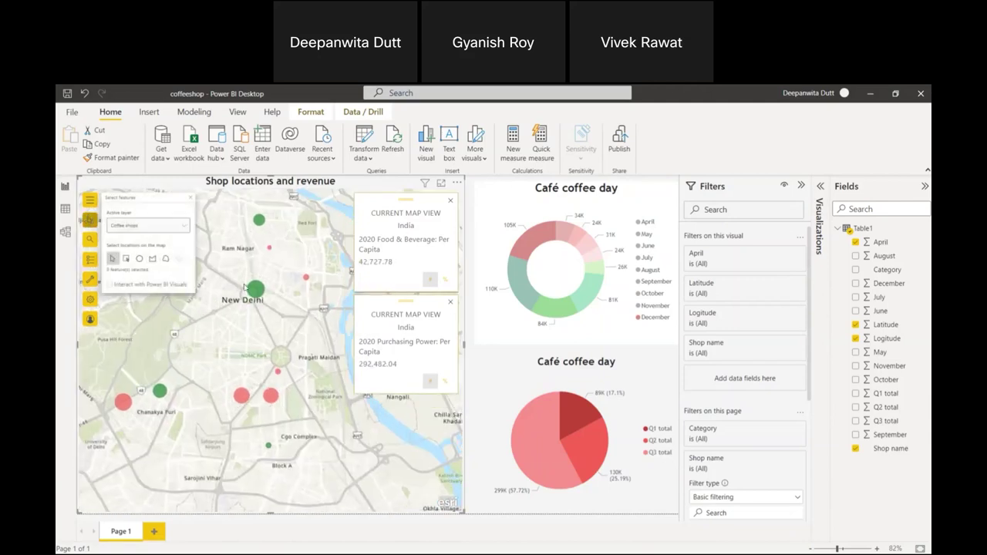
{"action": "scroll", "coordinate": [224, 313], "scroll_direction": "down", "scroll_amount": 2}
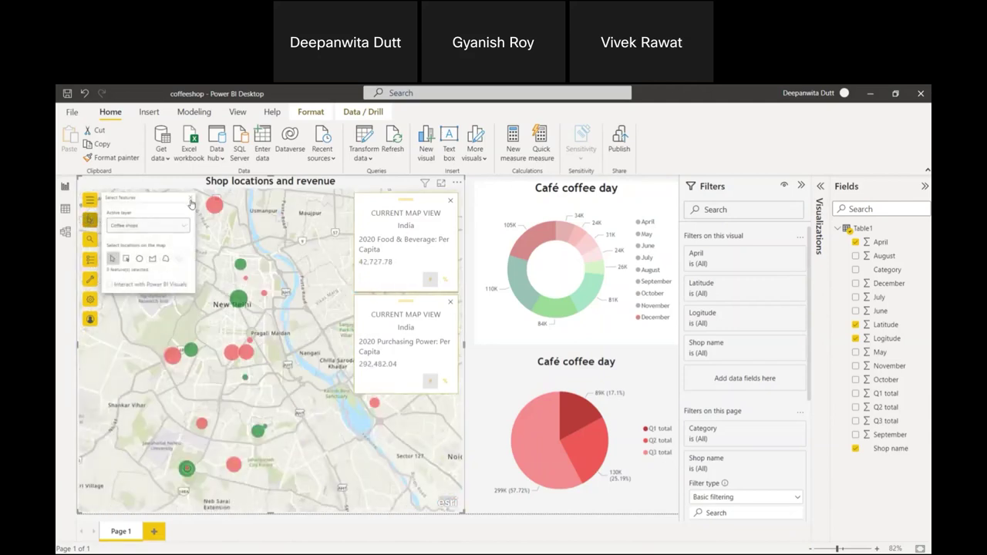
{"action": "left_click", "coordinate": [215, 275]}
{"action": "scroll", "coordinate": [217, 307], "scroll_direction": "up", "scroll_amount": 2}
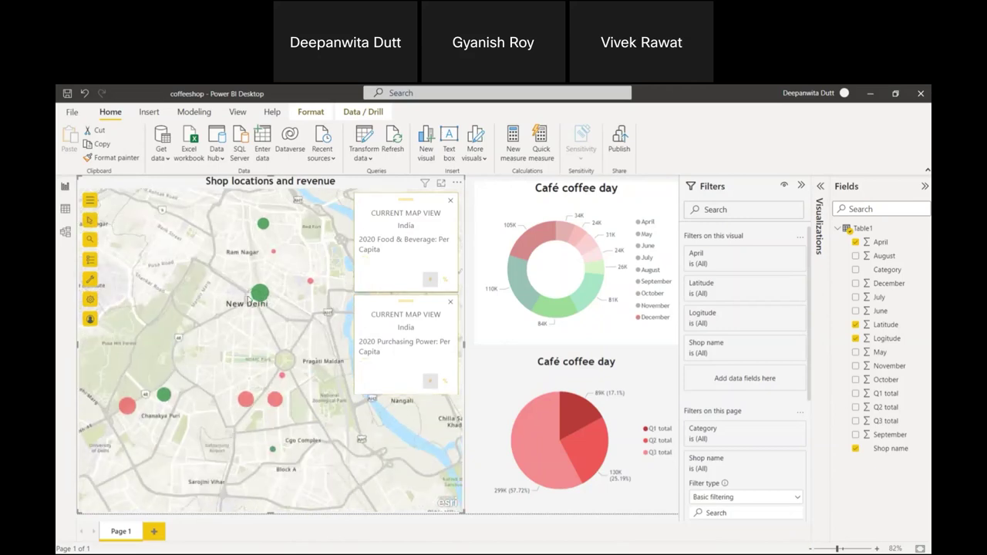
Check the New Delhi Starbucks tooltip, nudge the map left, and bring up the map's Analysis tools.
{"action": "mouse_move", "coordinate": [260, 293]}
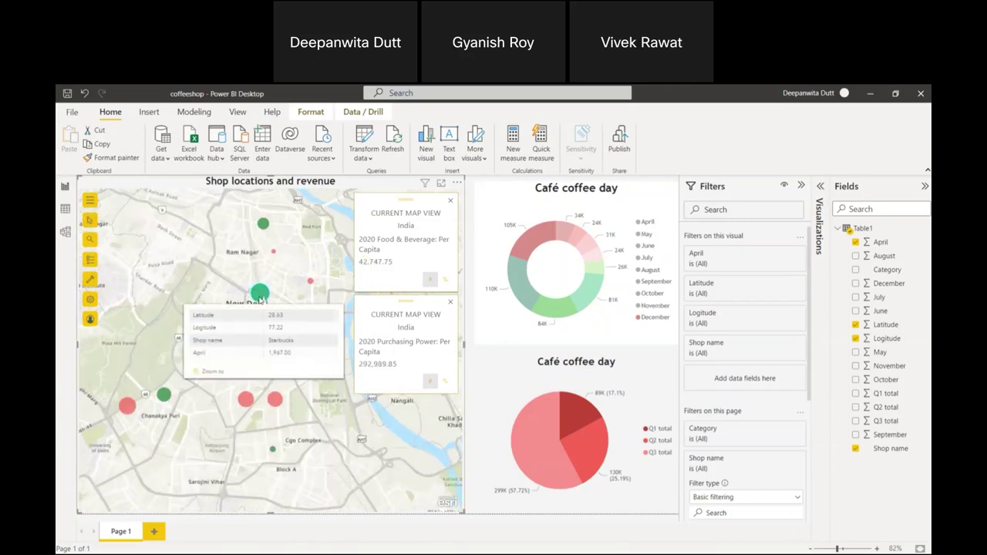
{"action": "left_click_drag", "start_coordinate": [175, 263], "coordinate": [166, 265]}
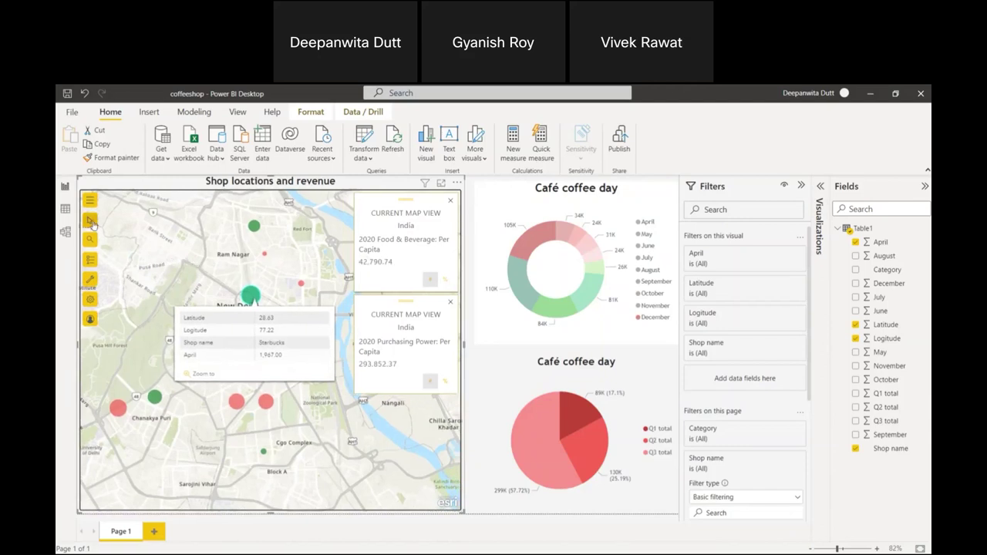
{"action": "left_click", "coordinate": [90, 279]}
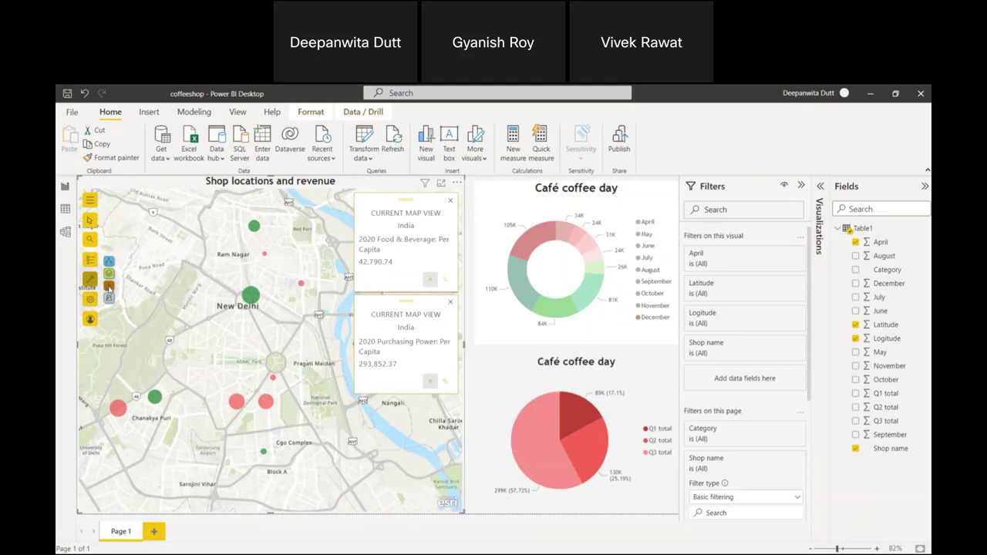
Start a Drive Time analysis on the Coffee shops layer from the New Delhi shop.
{"action": "left_click", "coordinate": [109, 286]}
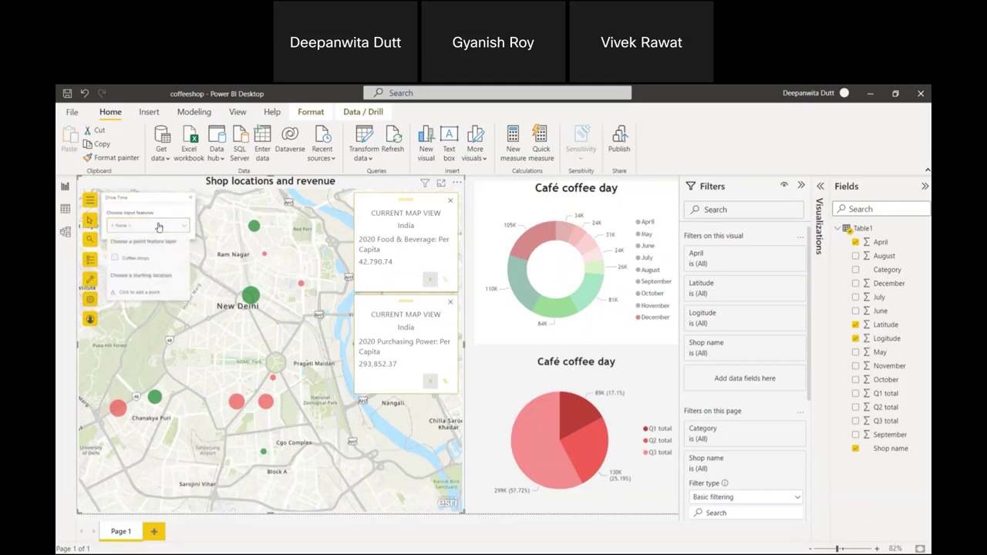
{"action": "left_click", "coordinate": [158, 259]}
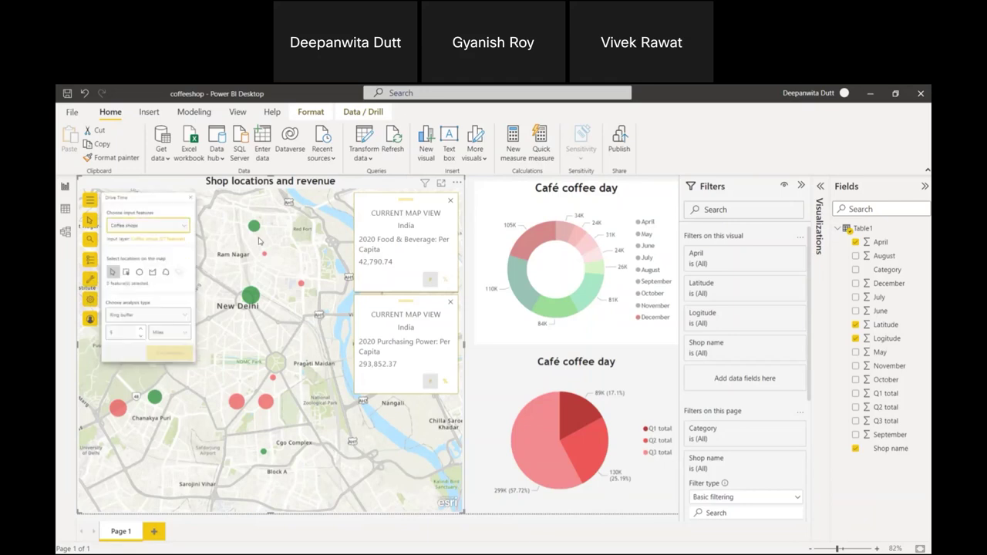
{"action": "left_click", "coordinate": [251, 296]}
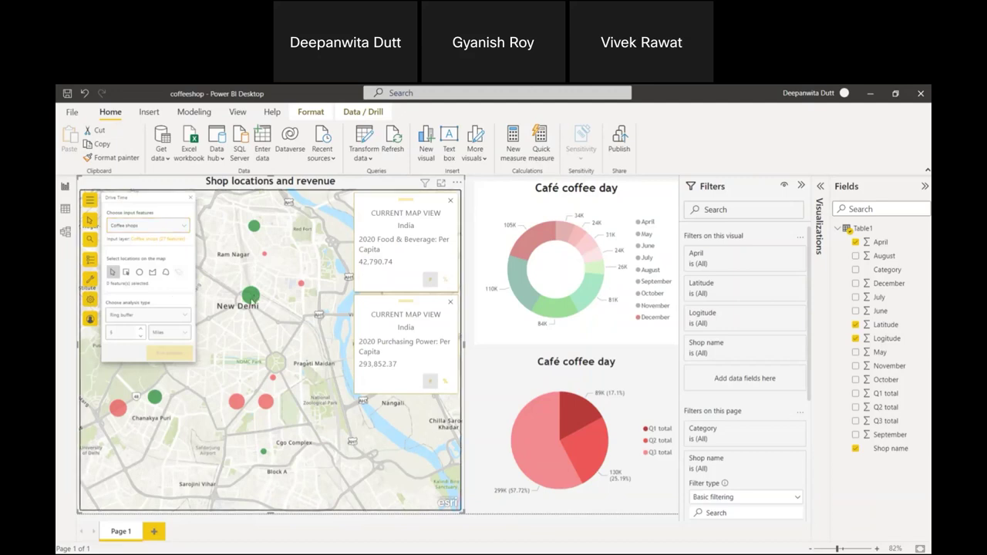
{"action": "scroll", "coordinate": [289, 317], "scroll_direction": "down", "scroll_amount": 2}
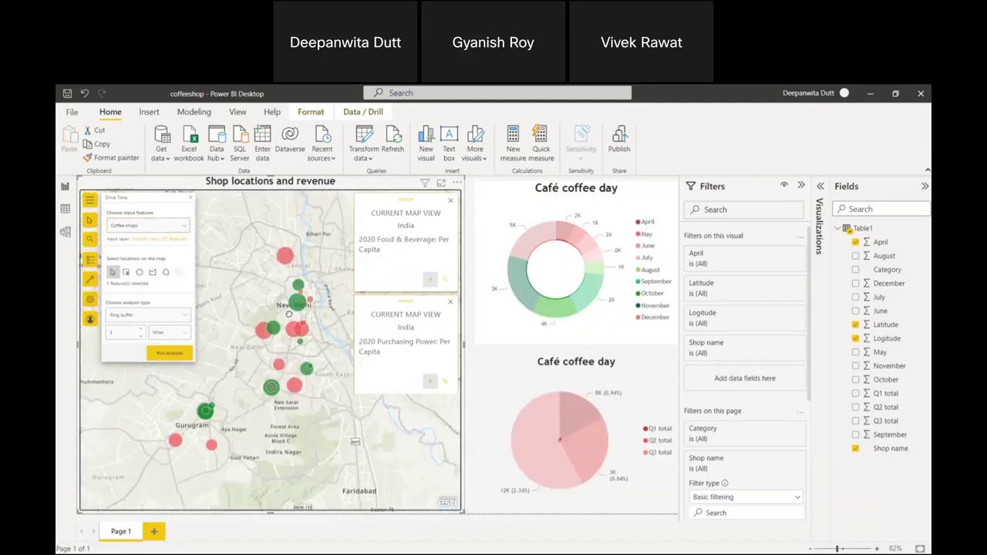
{"action": "scroll", "coordinate": [289, 314], "scroll_direction": "up", "scroll_amount": 2}
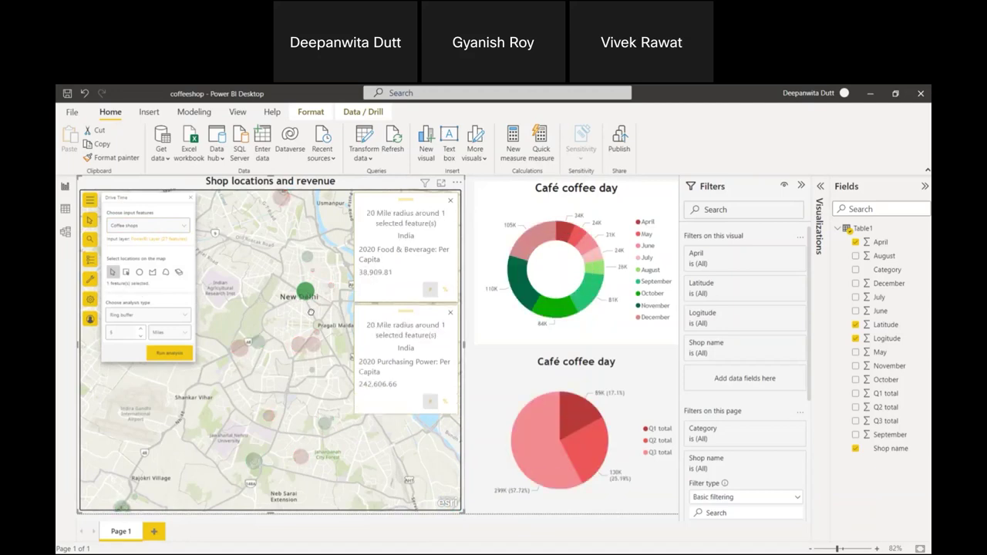
{"action": "scroll", "coordinate": [311, 312], "scroll_direction": "up", "scroll_amount": 2}
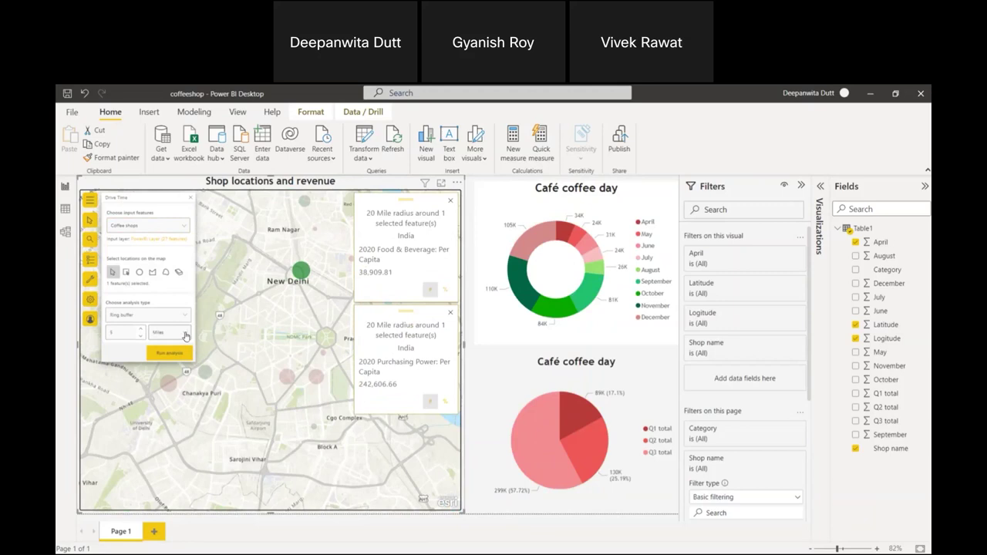
Set the distance unit to Kilometers and the analysis type to Drive time.
{"action": "left_click", "coordinate": [185, 336]}
{"action": "left_click", "coordinate": [178, 368]}
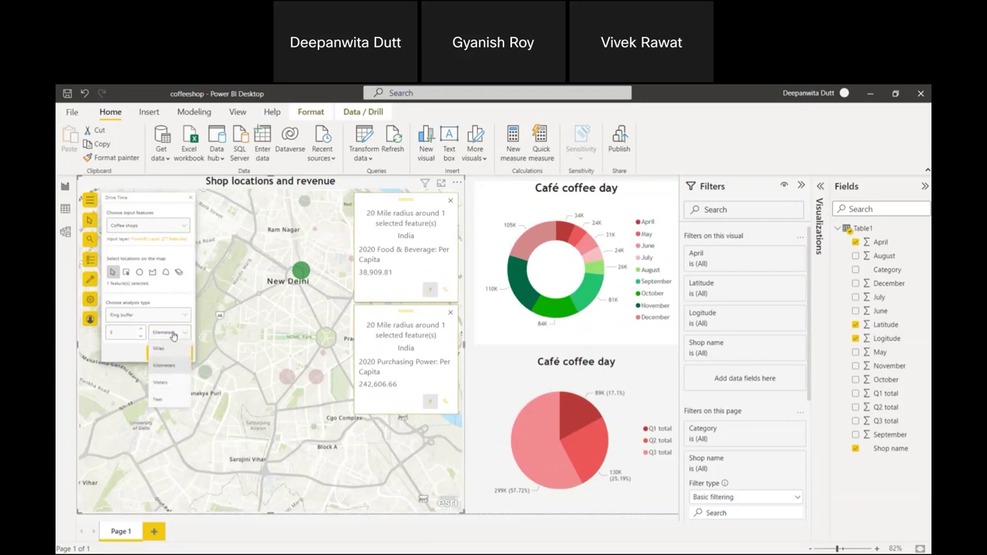
{"action": "left_click", "coordinate": [171, 316]}
{"action": "left_click", "coordinate": [179, 335]}
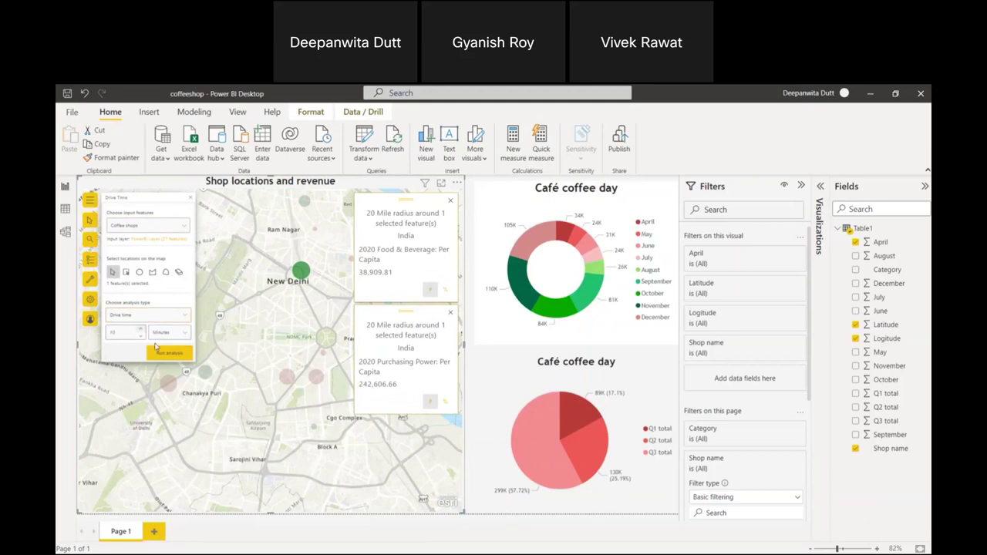
Run the drive-time analysis around New Delhi and lower the drive time to 4 minutes.
{"action": "left_click", "coordinate": [171, 352]}
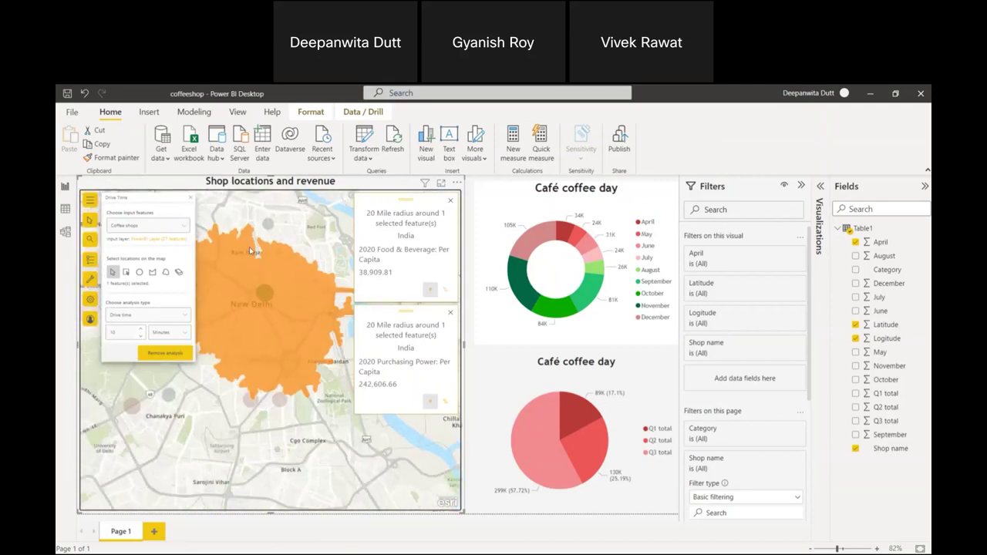
{"action": "left_click", "coordinate": [140, 336]}
{"action": "left_click", "coordinate": [140, 335]}
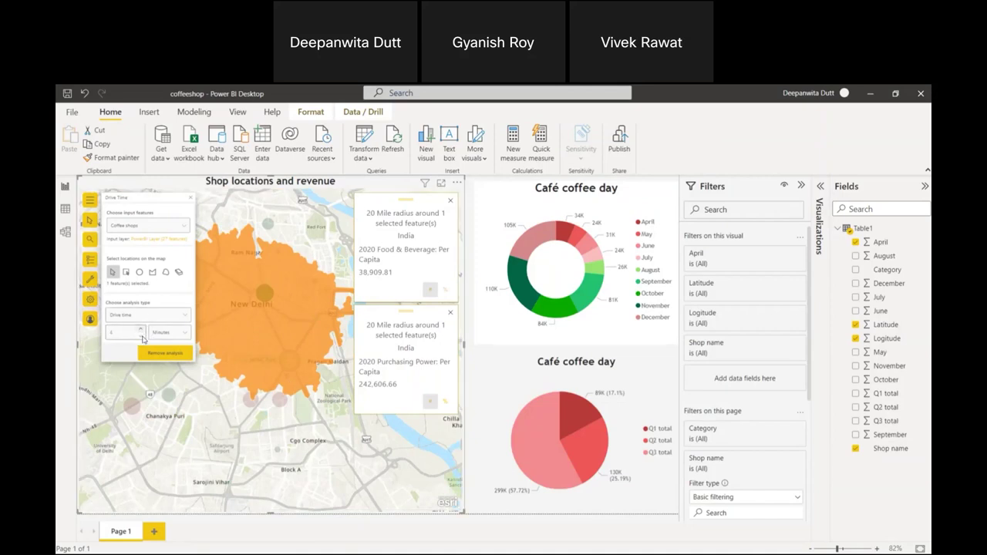
Remove the drive-time area from the map and close the Drive Time panel.
{"action": "left_click", "coordinate": [165, 352]}
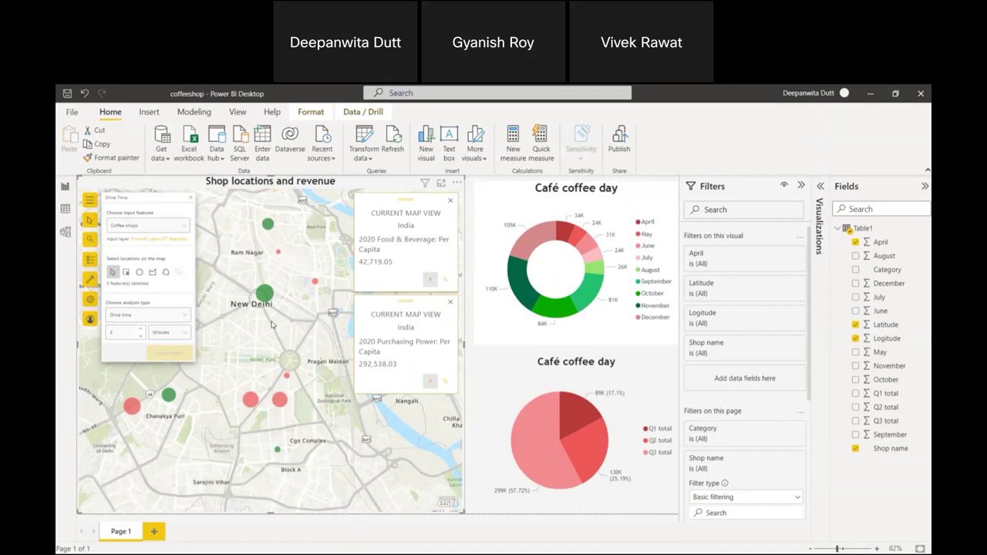
{"action": "scroll", "coordinate": [272, 319], "scroll_direction": "up", "scroll_amount": 2}
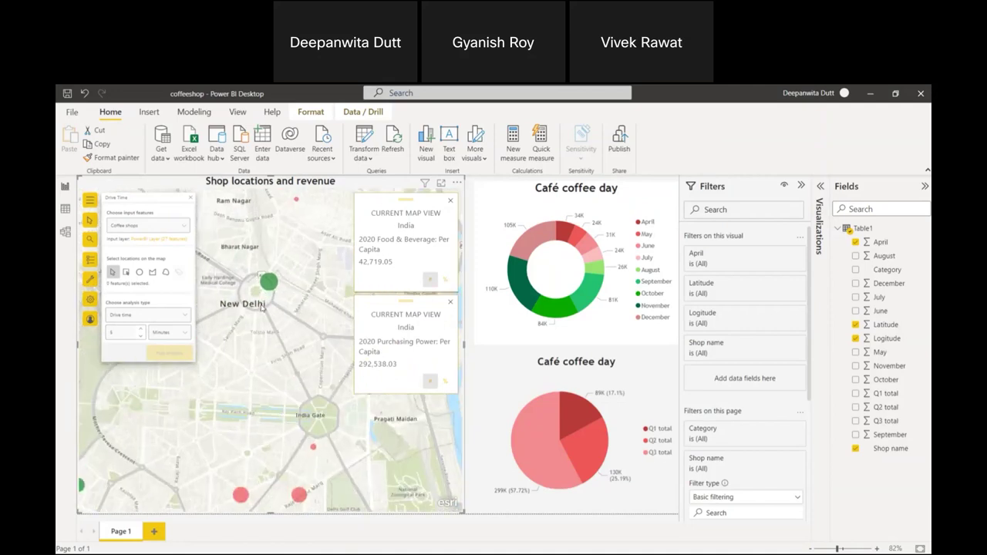
{"action": "scroll", "coordinate": [259, 303], "scroll_direction": "down", "scroll_amount": 2}
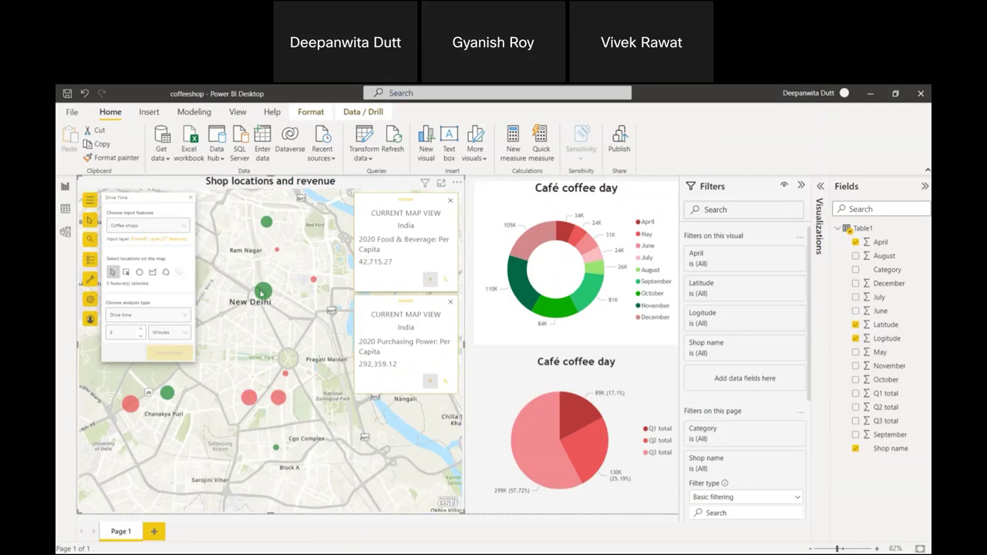
{"action": "left_click", "coordinate": [191, 200]}
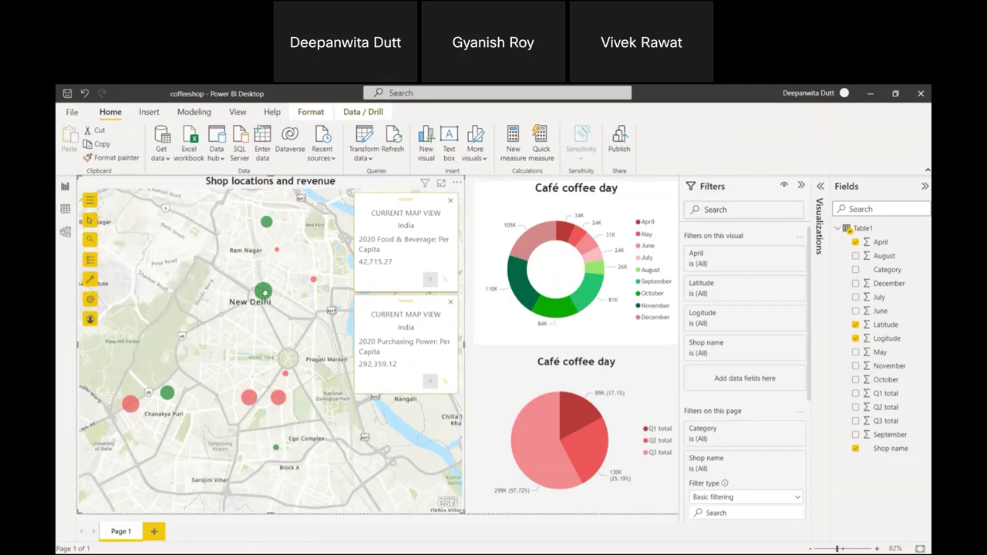
Minimize Power BI and present the Office_demo slides from the Demo slide to the Teams slide.
{"action": "scroll", "coordinate": [265, 293], "scroll_direction": "down", "scroll_amount": 3}
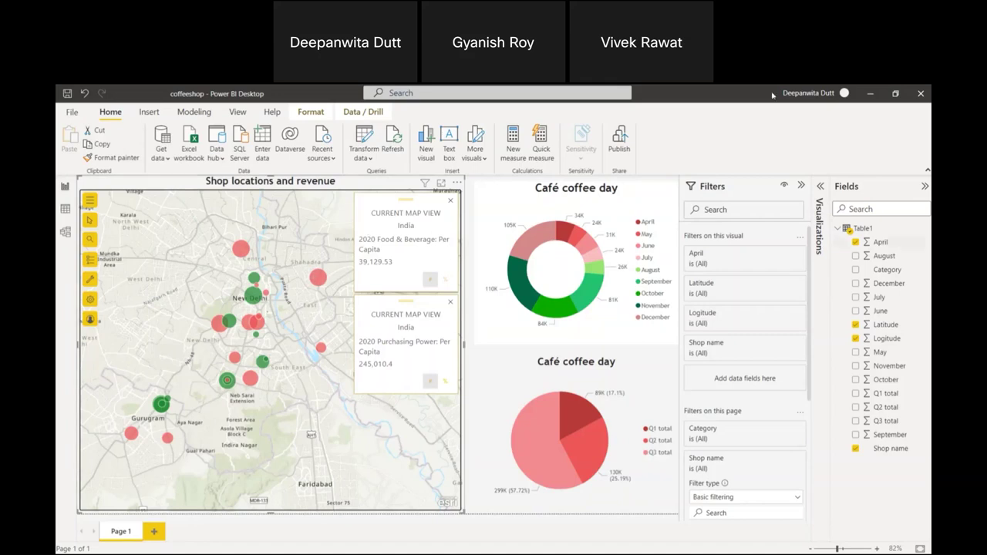
{"action": "left_click", "coordinate": [871, 94]}
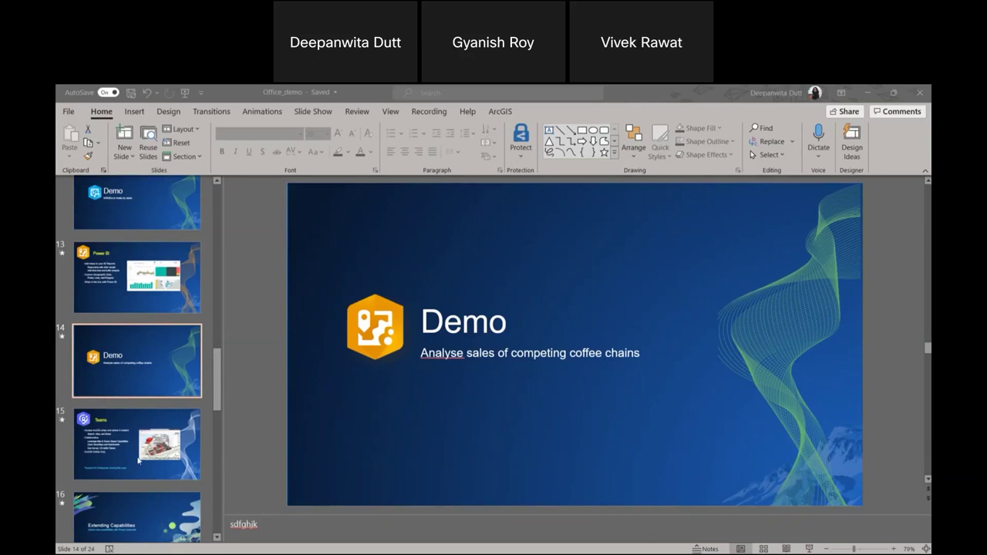
{"action": "left_click", "coordinate": [811, 549]}
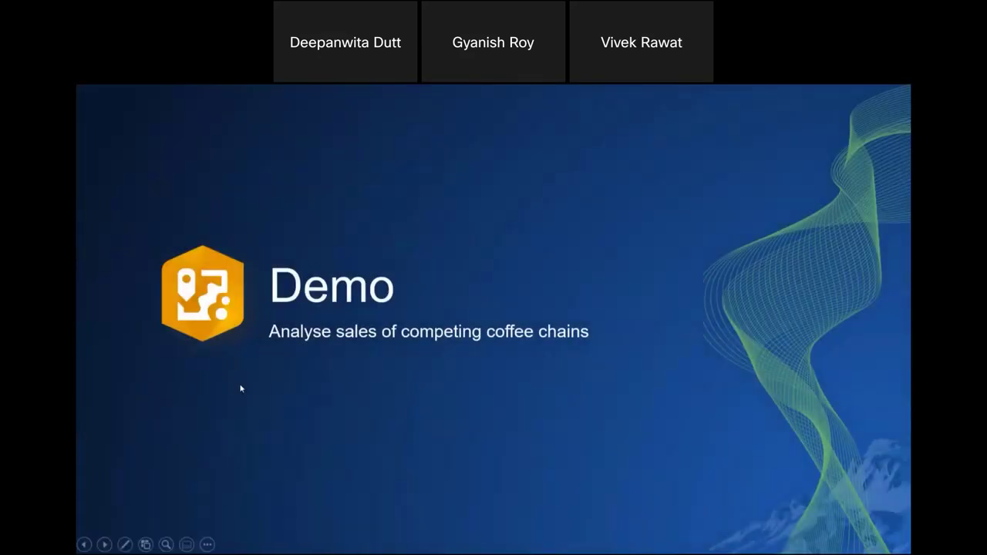
{"action": "left_click", "coordinate": [241, 388]}
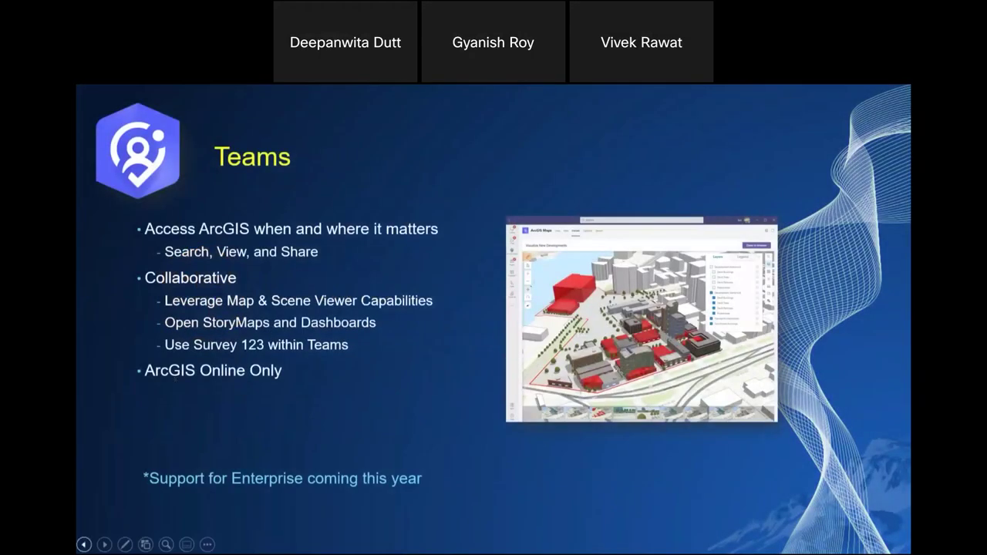
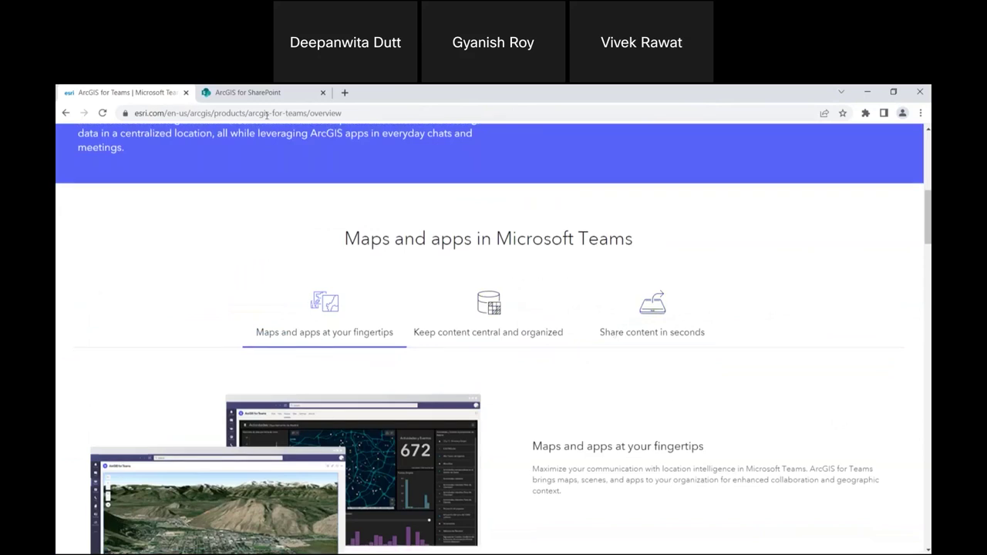
Scroll the esri ArcGIS for Teams page down to the 'Download ArcGIS for Teams' section.
{"action": "scroll", "coordinate": [531, 320], "scroll_direction": "down", "scroll_amount": 2}
{"action": "scroll", "coordinate": [591, 384], "scroll_direction": "down", "scroll_amount": 15}
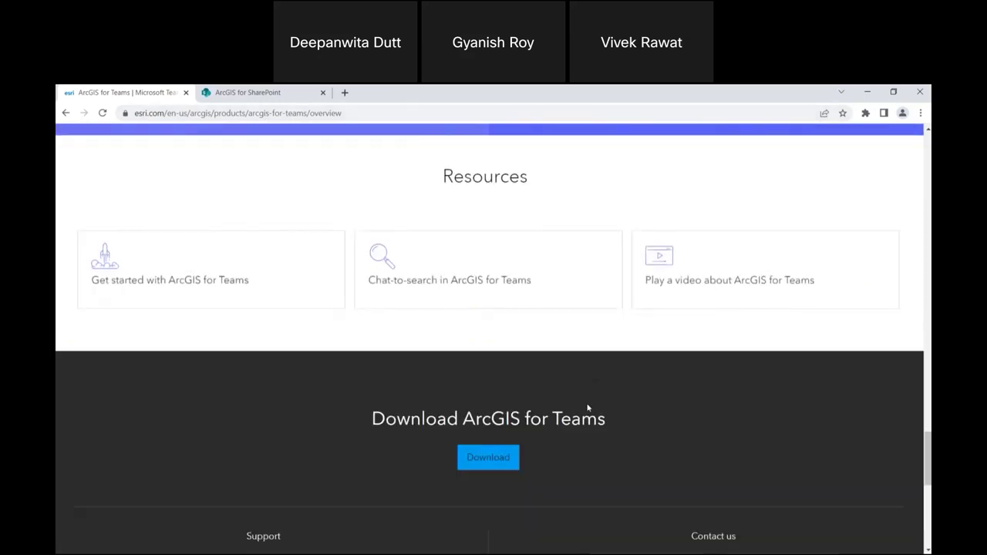
{"action": "scroll", "coordinate": [589, 407], "scroll_direction": "down", "scroll_amount": 1}
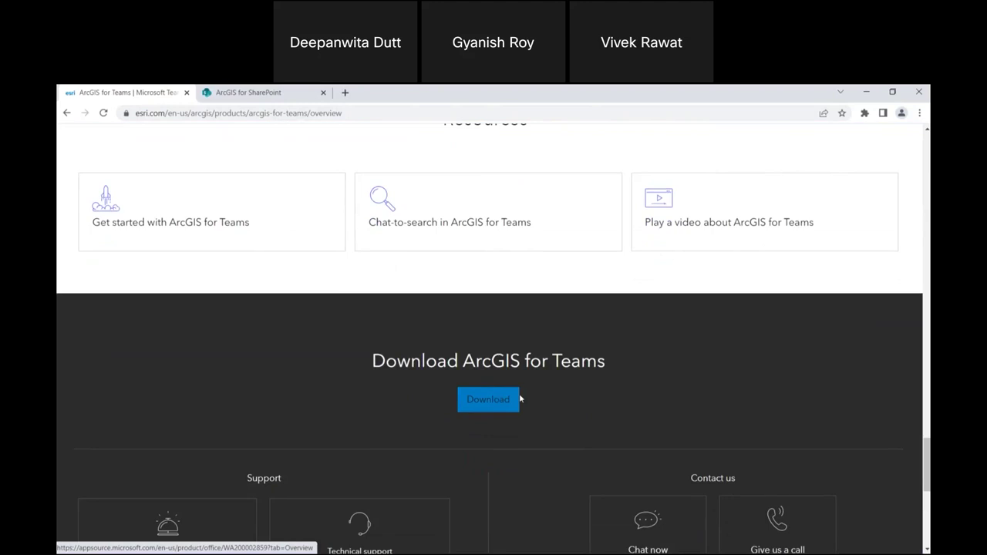
{"action": "left_click", "coordinate": [519, 398]}
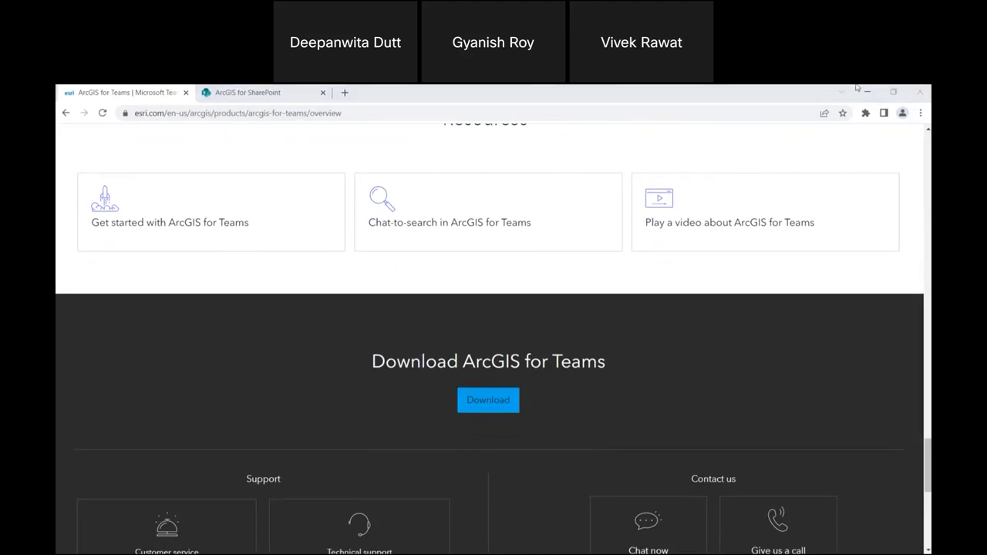
Minimize Chrome to reveal the PowerPoint Teams slide, then switch to Teams with Alt+Tab.
{"action": "left_click", "coordinate": [867, 91]}
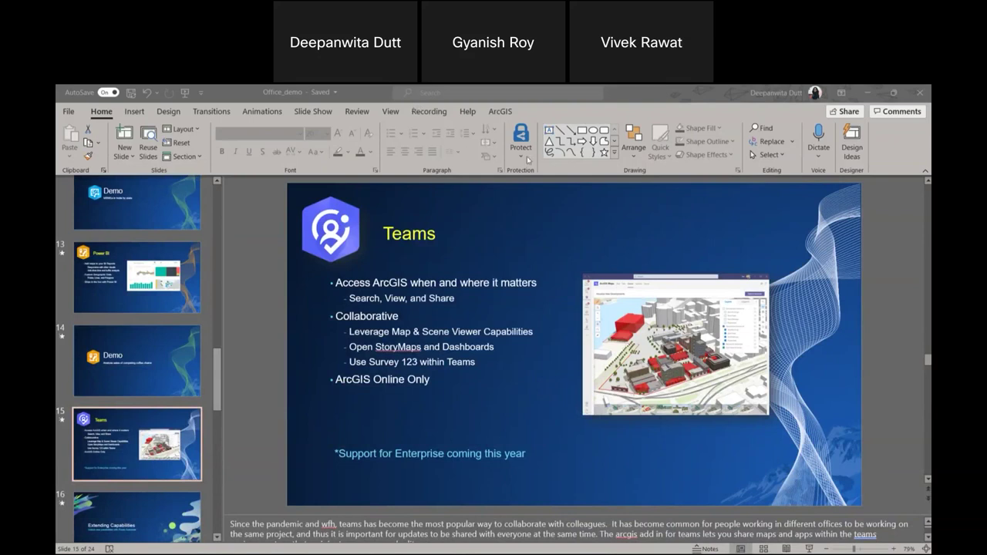
{"action": "key", "text": "alt+Tab"}
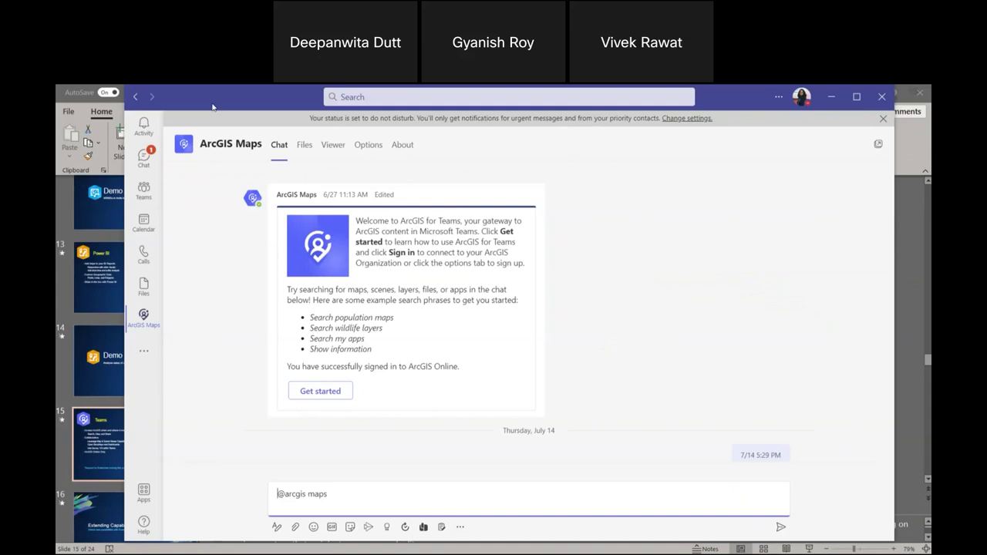
Reposition the Teams window, open the PowerAutomate chat, and list the ArcGIS Maps and Power BI messaging apps.
{"action": "left_click_drag", "start_coordinate": [213, 107], "coordinate": [219, 122]}
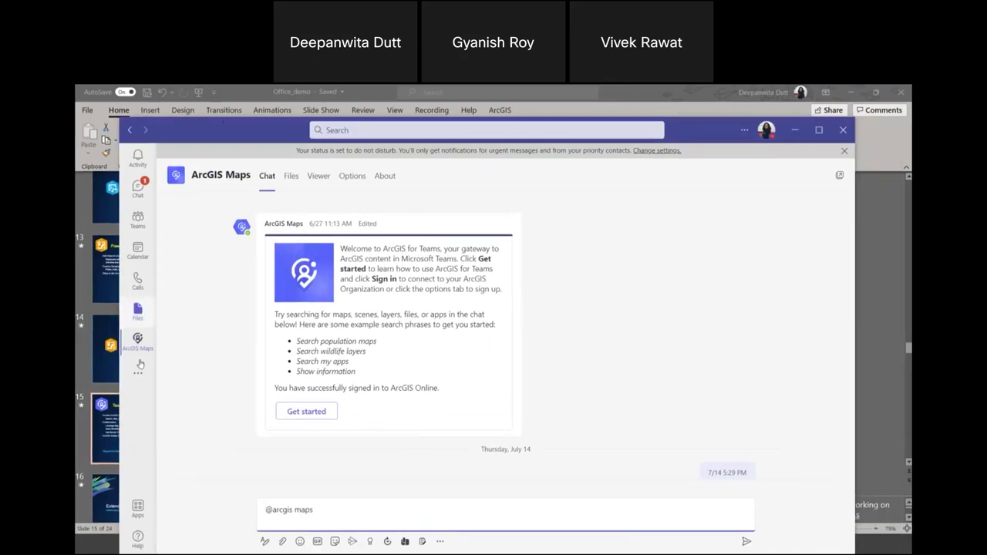
{"action": "left_click", "coordinate": [146, 195]}
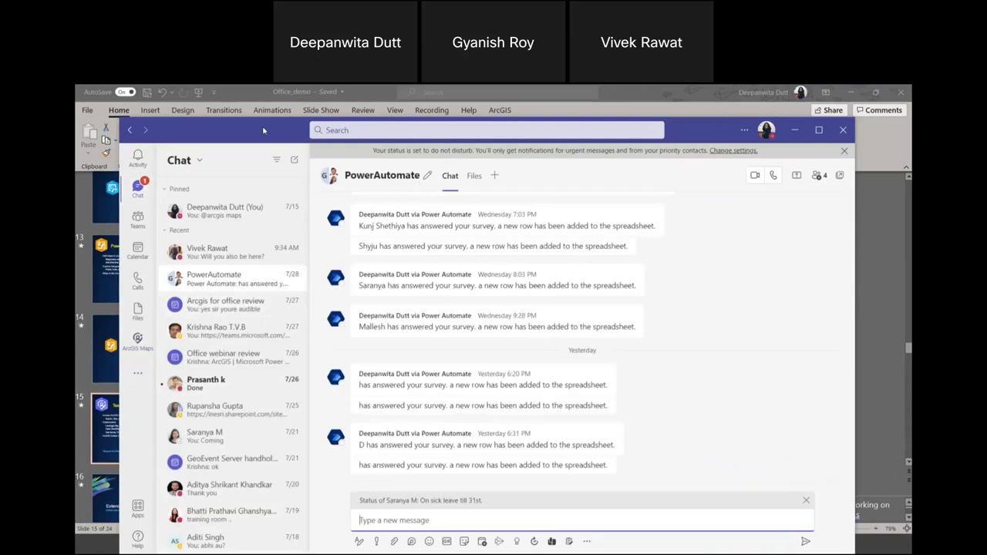
{"action": "left_click_drag", "start_coordinate": [263, 130], "coordinate": [199, 96]}
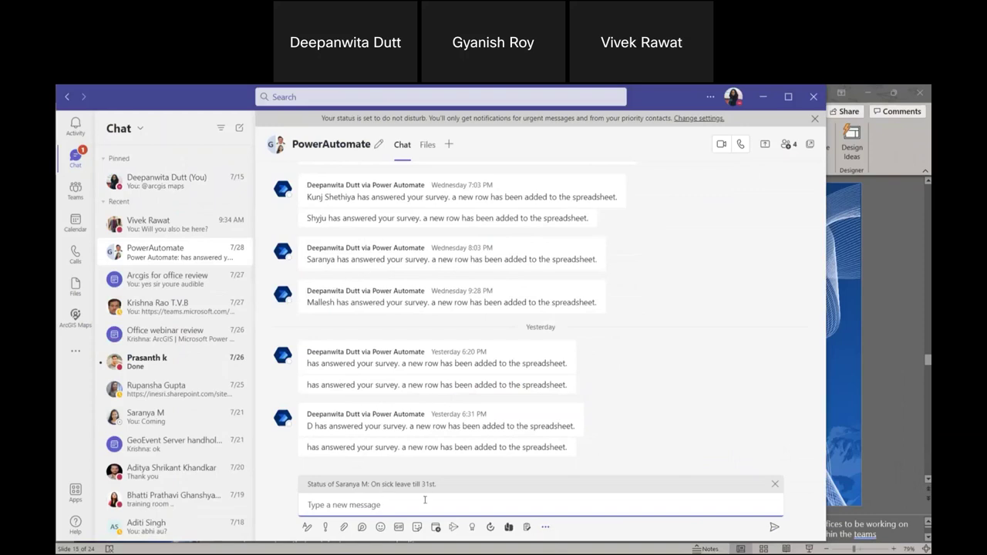
{"action": "left_click", "coordinate": [545, 527]}
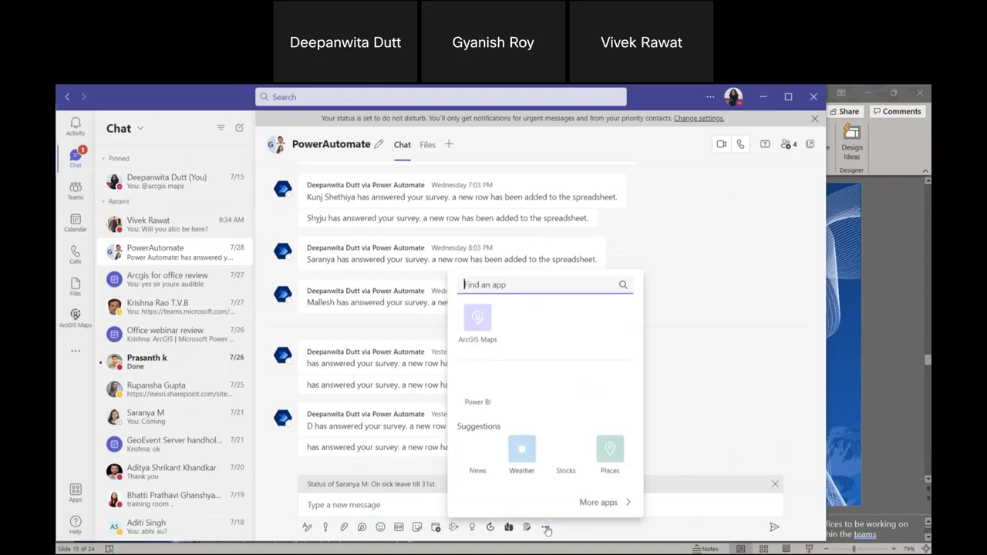
Open the ArcGIS Maps search and choose to sign in with ArcGIS Online.
{"action": "left_click", "coordinate": [487, 329]}
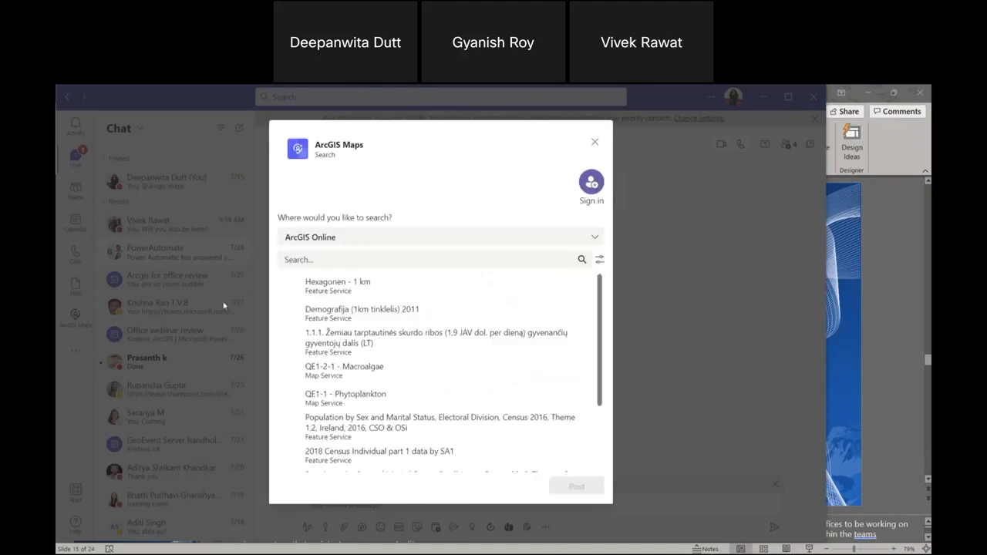
{"action": "left_click", "coordinate": [329, 236]}
{"action": "left_click", "coordinate": [329, 236]}
{"action": "left_click", "coordinate": [594, 195]}
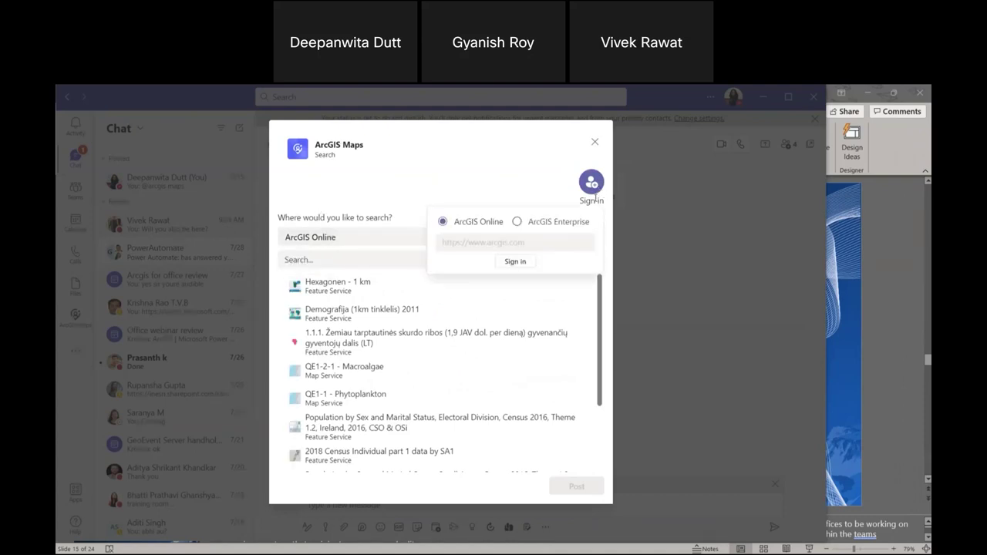
{"action": "left_click", "coordinate": [515, 261]}
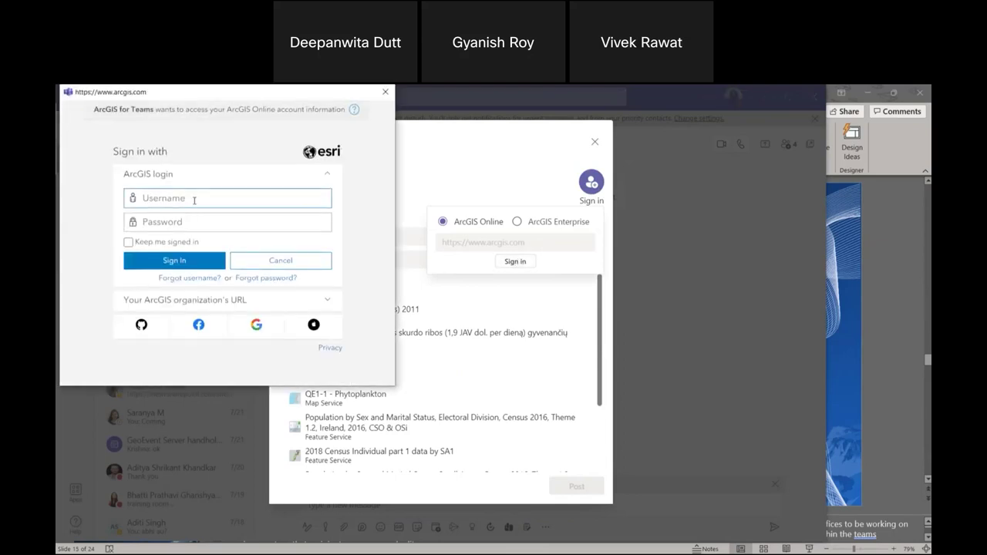
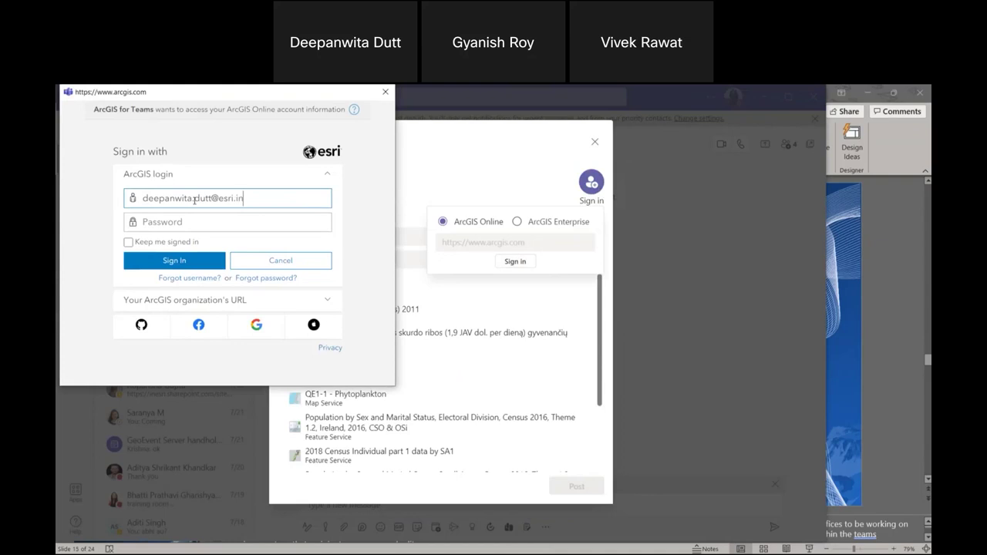
Enter the ArcGIS account username and password, tick Keep me signed in, and sign in.
{"action": "left_click", "coordinate": [161, 221]}
{"action": "type", "text": "***"}
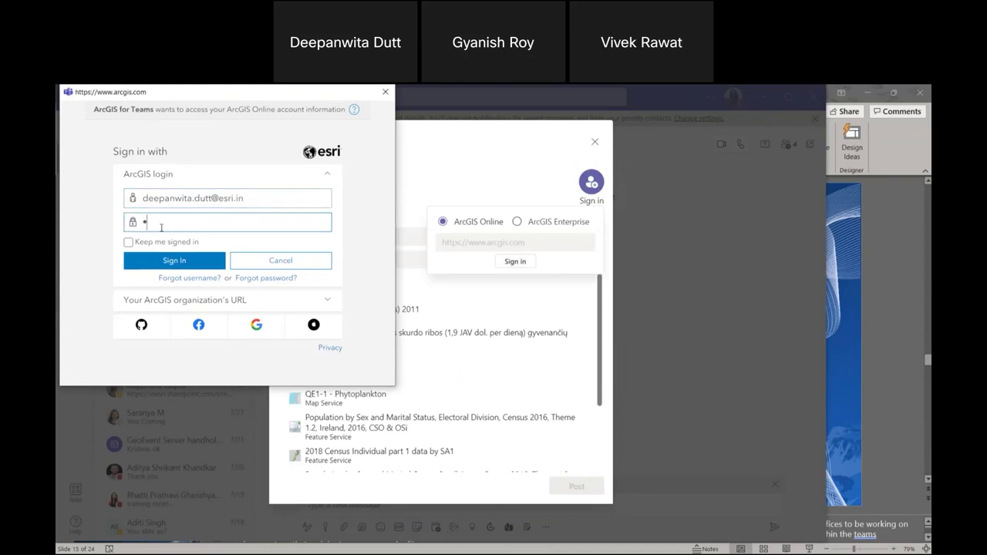
{"action": "type", "text": "********"}
{"action": "left_click", "coordinate": [162, 241]}
{"action": "left_click", "coordinate": [161, 259]}
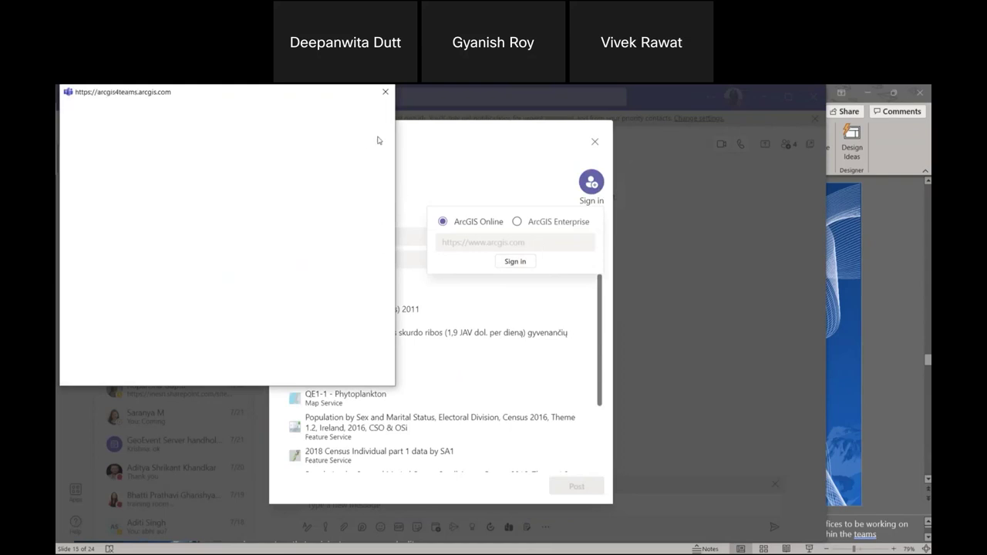
{"action": "left_click", "coordinate": [378, 231]}
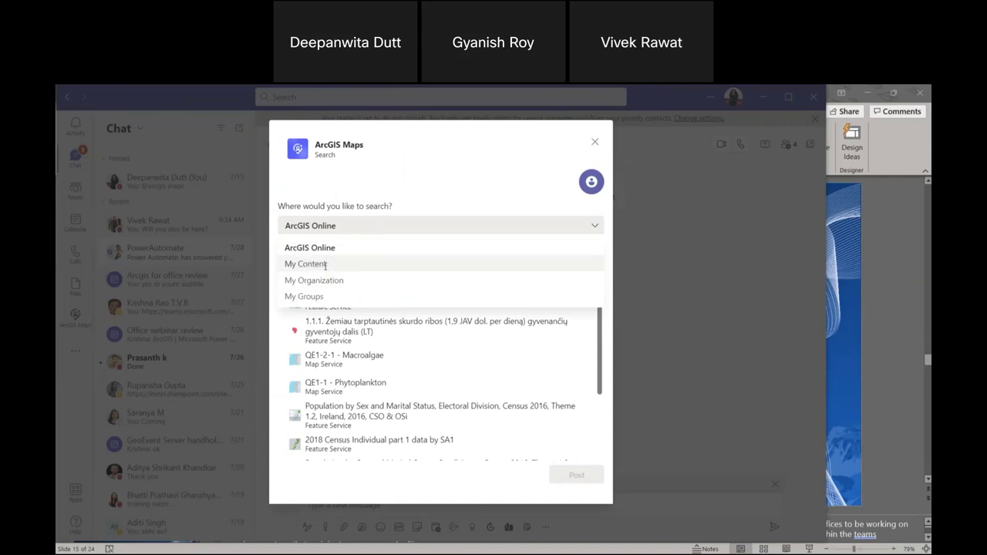
Search My Content for 'air quality' and post the 'Air quality and forest cover' web map card.
{"action": "left_click", "coordinate": [325, 266]}
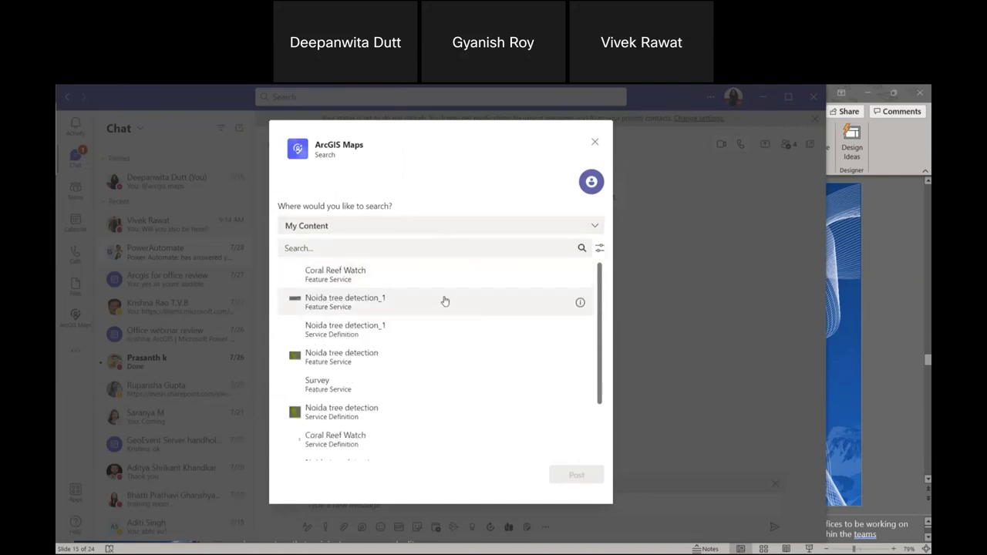
{"action": "scroll", "coordinate": [401, 310], "scroll_direction": "down", "scroll_amount": 2}
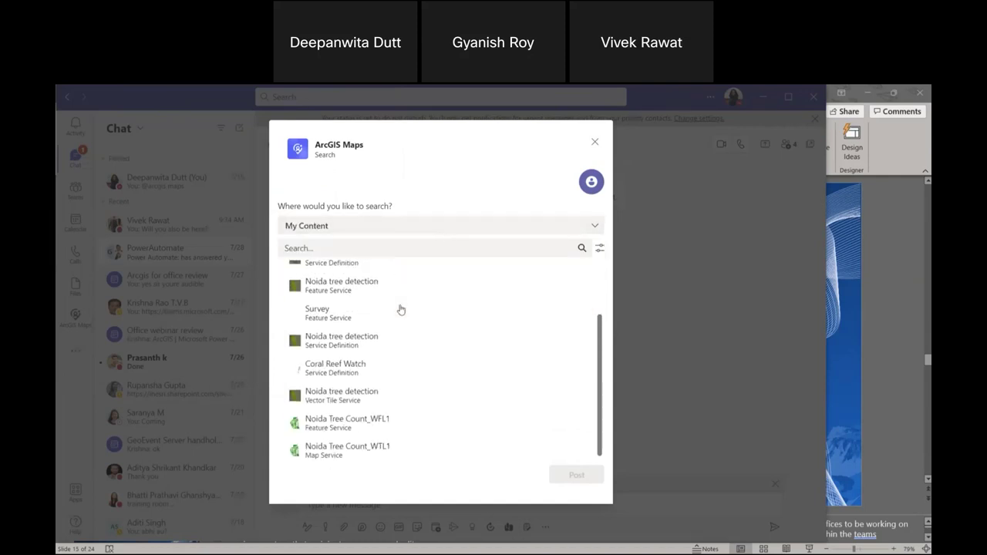
{"action": "scroll", "coordinate": [409, 332], "scroll_direction": "up", "scroll_amount": 2}
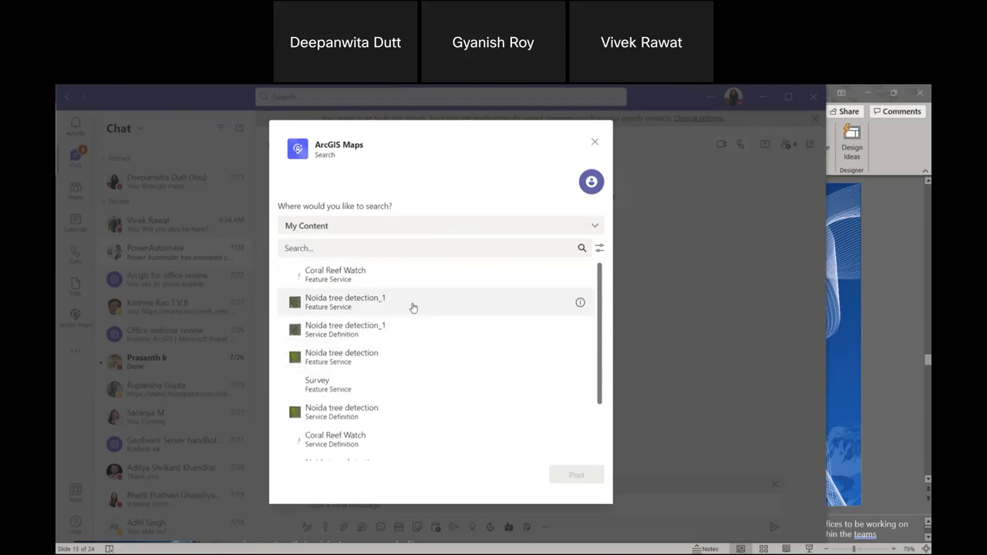
{"action": "left_click", "coordinate": [428, 247]}
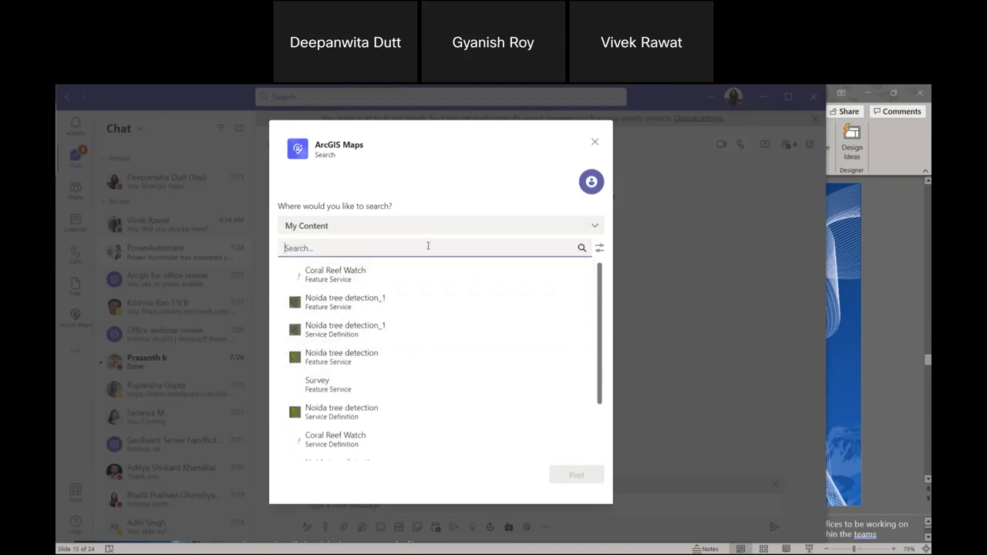
{"action": "type", "text": "air w"}
{"action": "key", "text": "BackSpace"}
{"action": "type", "text": "quality"}
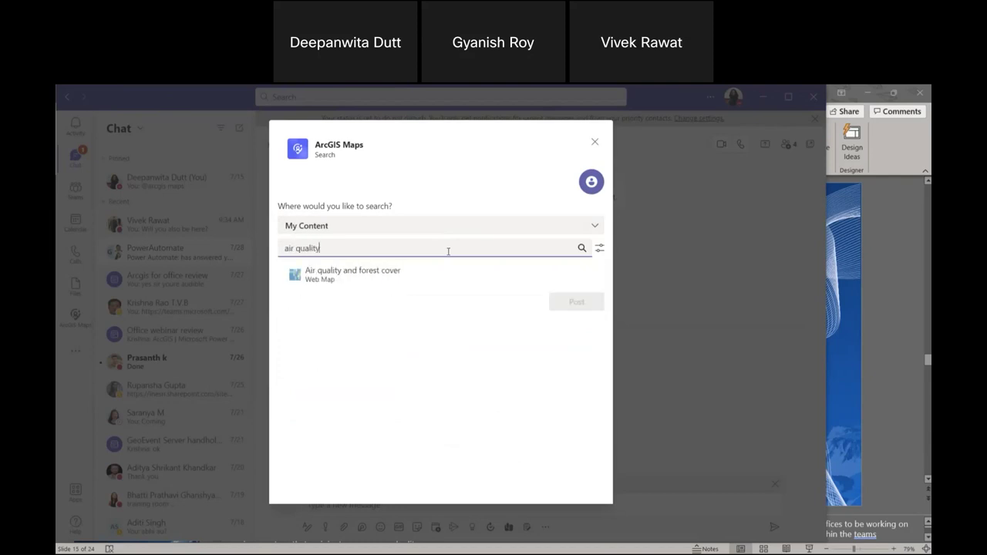
{"action": "left_click", "coordinate": [401, 284]}
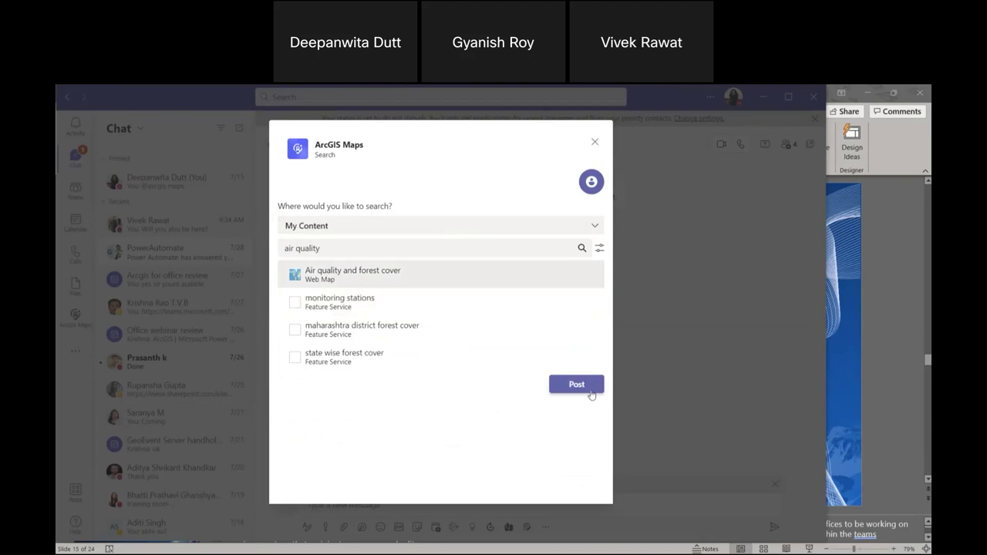
{"action": "left_click", "coordinate": [590, 392]}
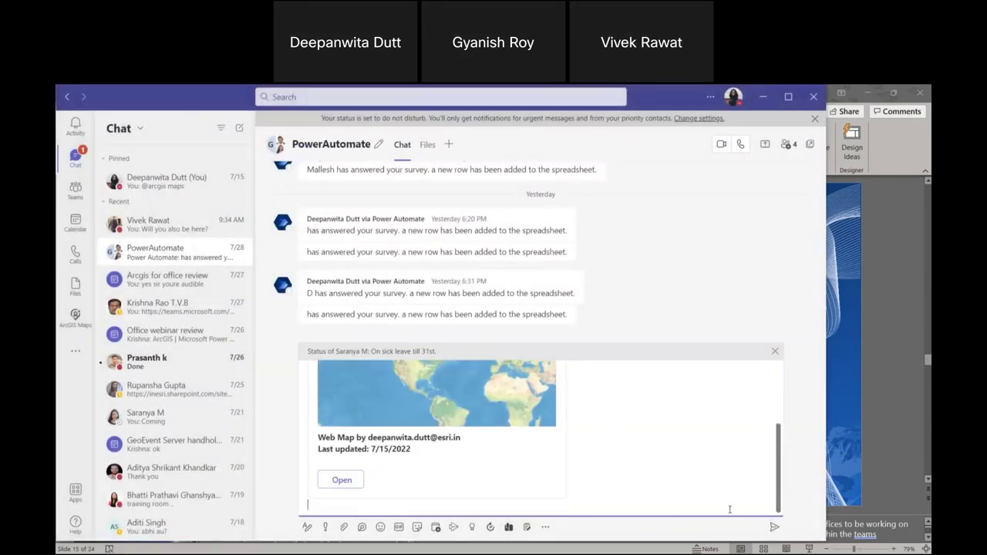
{"action": "left_click", "coordinate": [773, 527]}
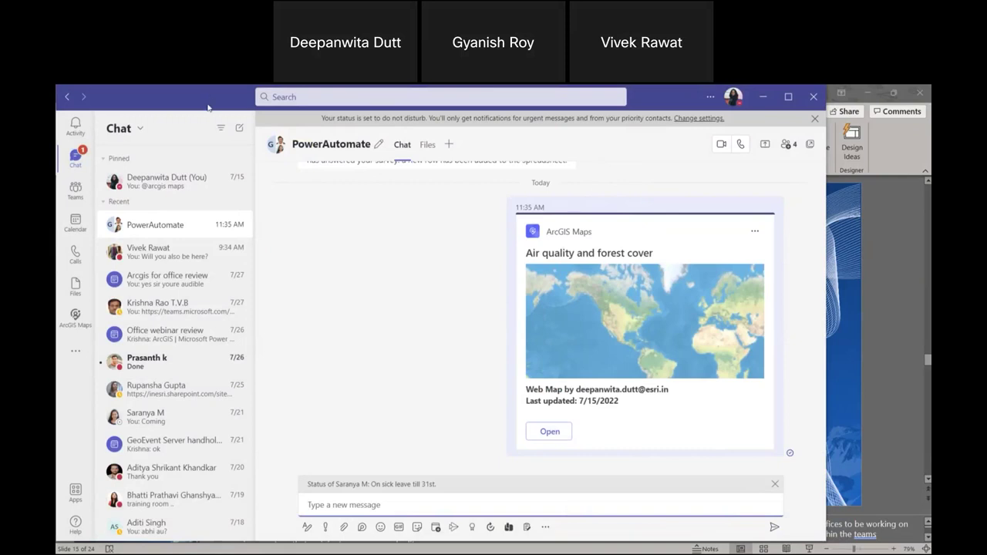
{"action": "left_click_drag", "start_coordinate": [208, 108], "coordinate": [244, 155]}
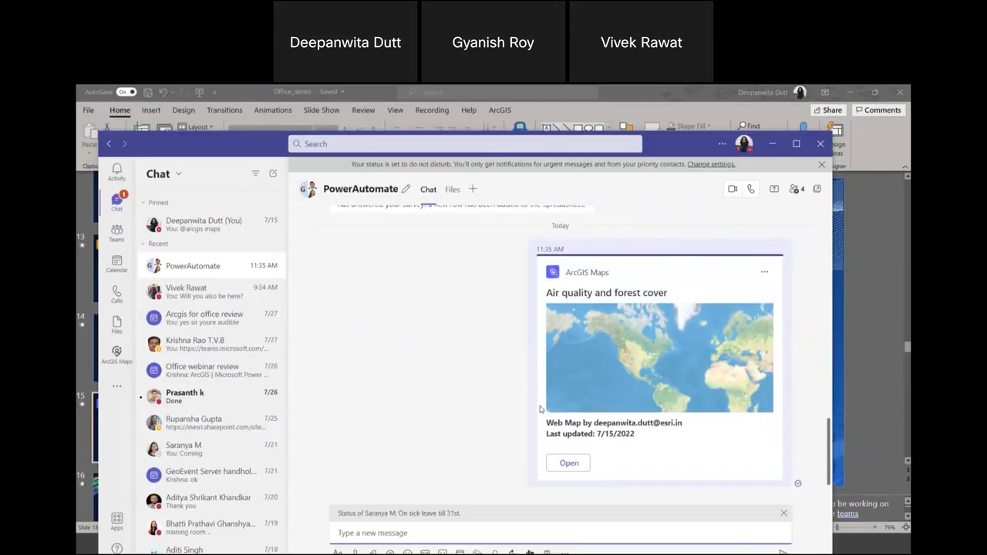
{"action": "left_click", "coordinate": [573, 465]}
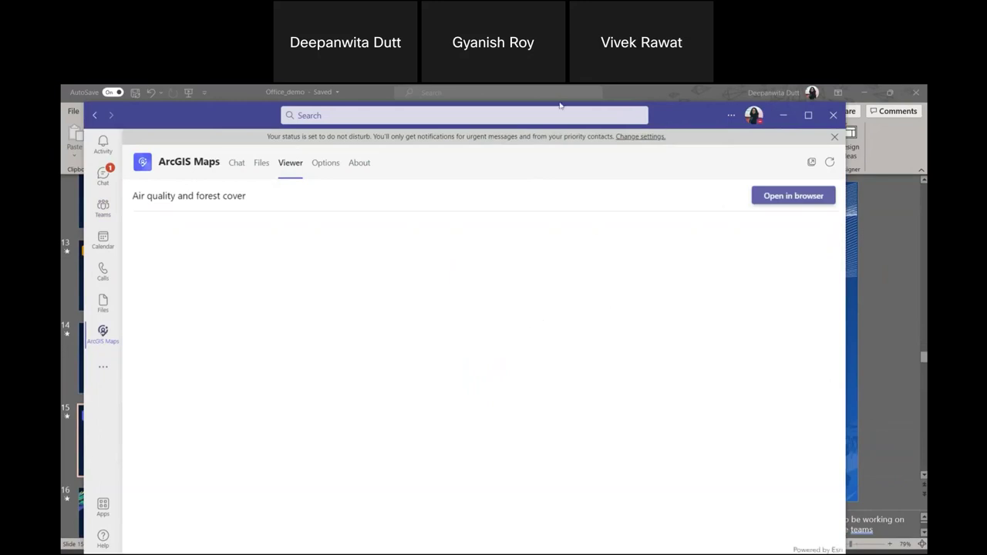
{"action": "left_click_drag", "start_coordinate": [186, 116], "coordinate": [171, 97]}
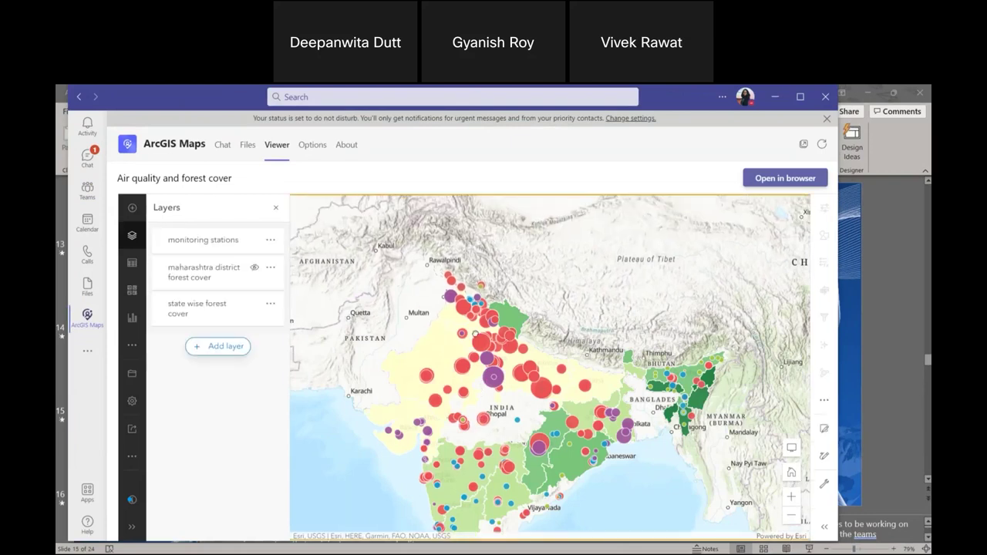
{"action": "scroll", "coordinate": [486, 347], "scroll_direction": "down", "scroll_amount": 2}
{"action": "scroll", "coordinate": [494, 370], "scroll_direction": "up", "scroll_amount": 5}
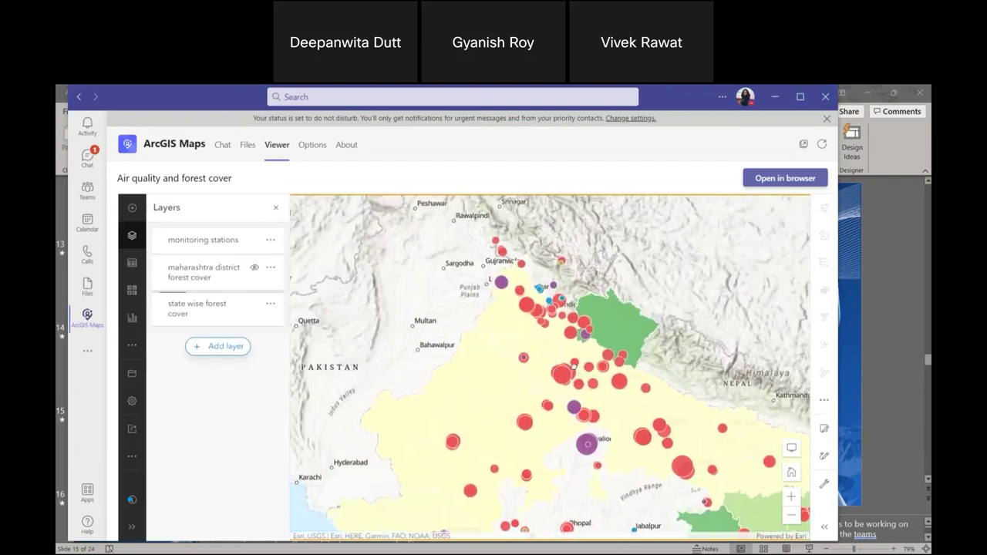
{"action": "scroll", "coordinate": [621, 343], "scroll_direction": "up", "scroll_amount": 2}
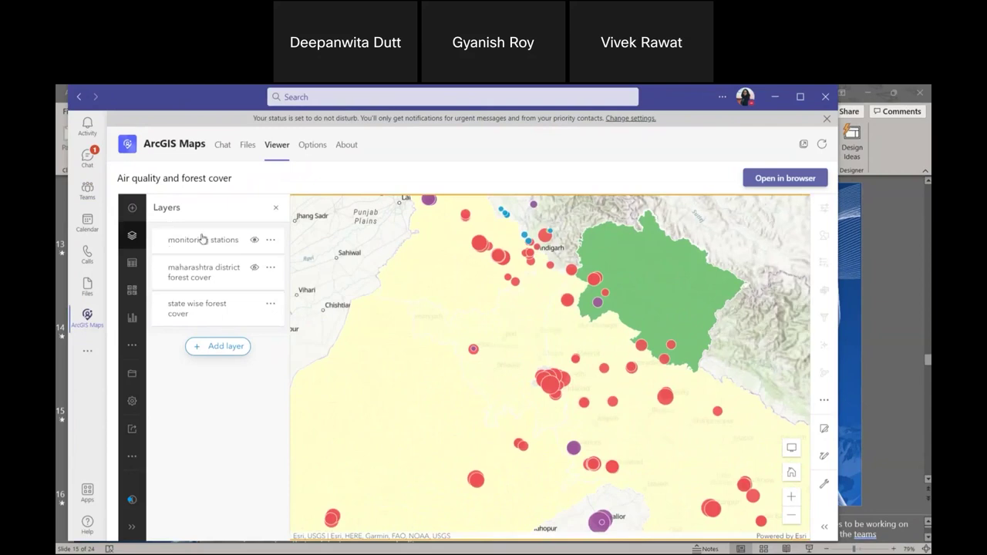
{"action": "left_click", "coordinate": [255, 267]}
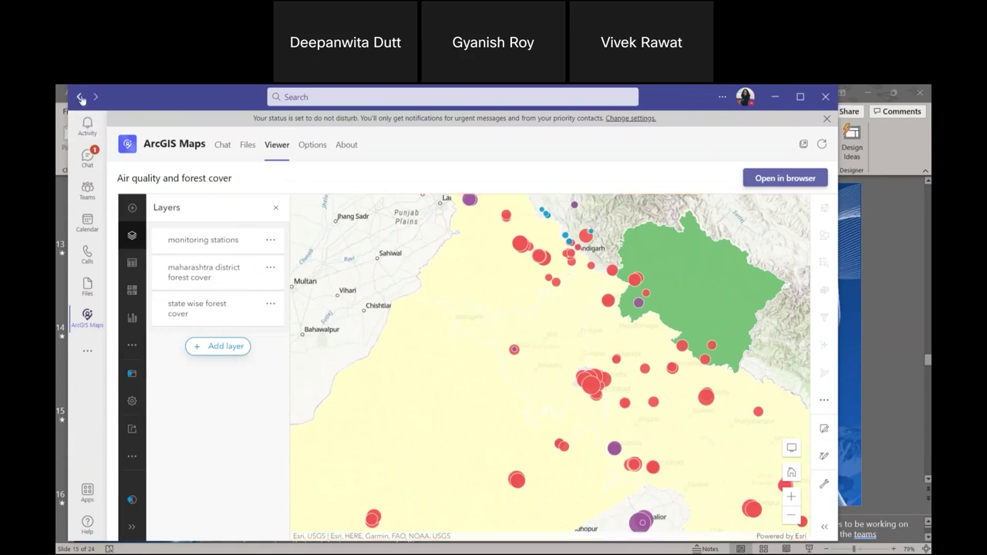
{"action": "left_click", "coordinate": [80, 98]}
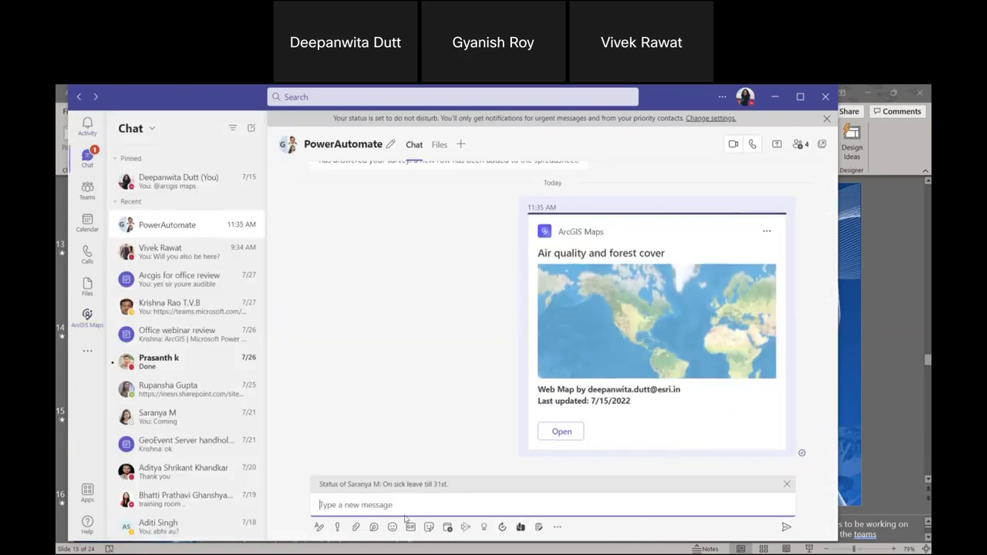
Search My Organization for '3d', post the Map_3D2_Varanasi3D_WSL1 card, and open it.
{"action": "left_click", "coordinate": [557, 528]}
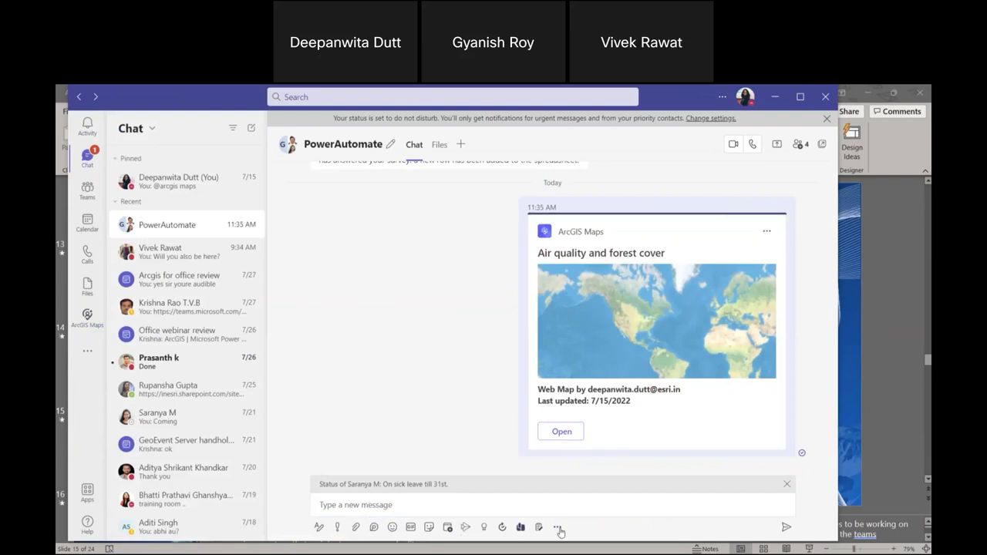
{"action": "left_click", "coordinate": [497, 331]}
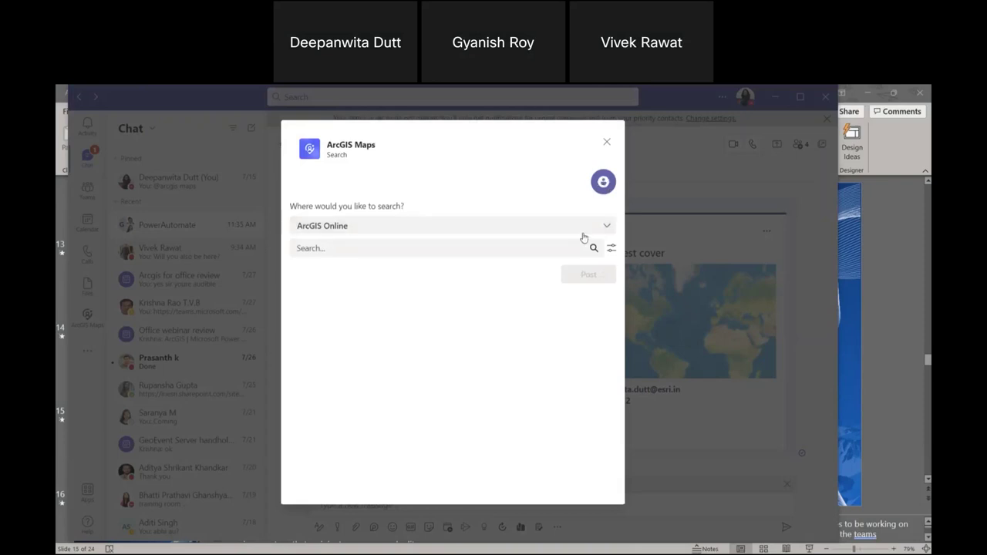
{"action": "left_click", "coordinate": [584, 228]}
{"action": "left_click", "coordinate": [441, 282]}
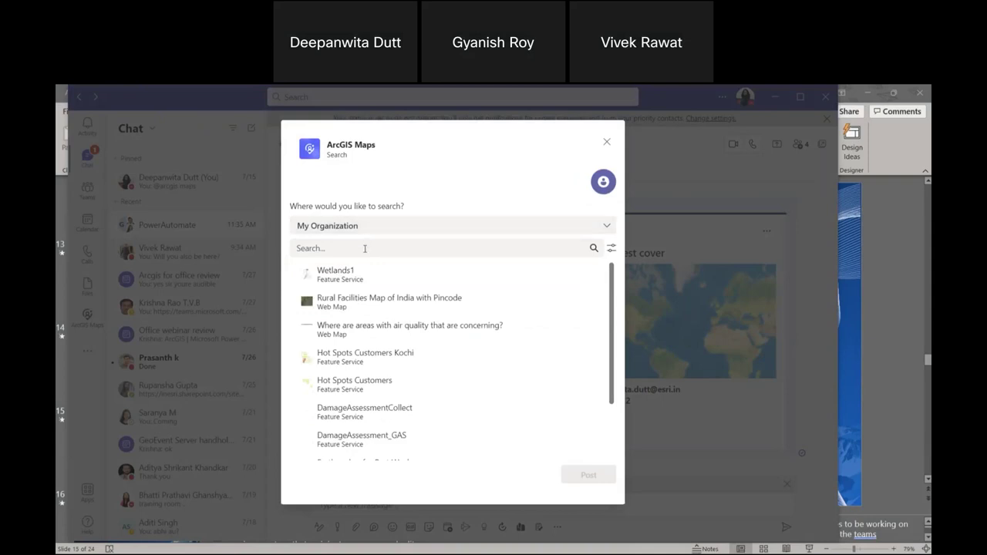
{"action": "left_click", "coordinate": [365, 248]}
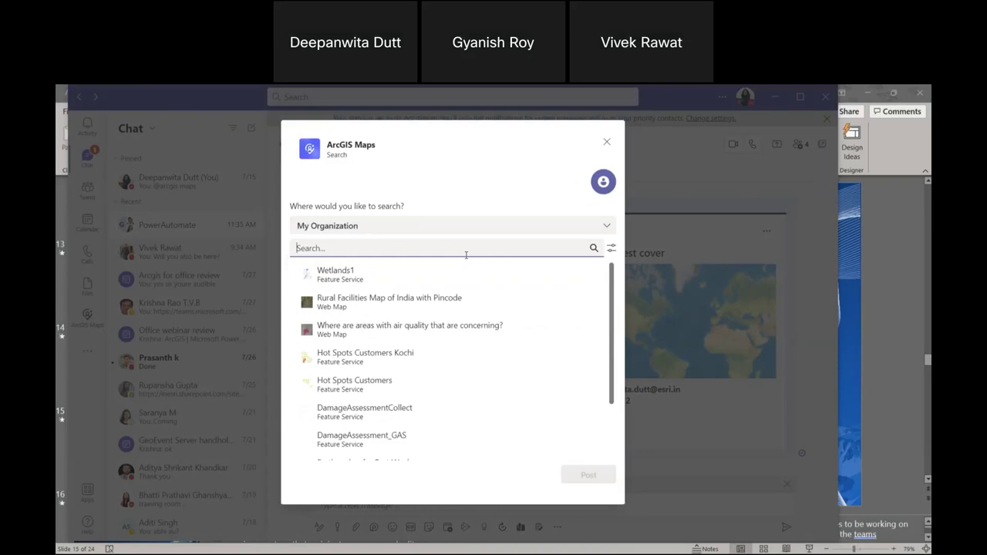
{"action": "type", "text": "3d"}
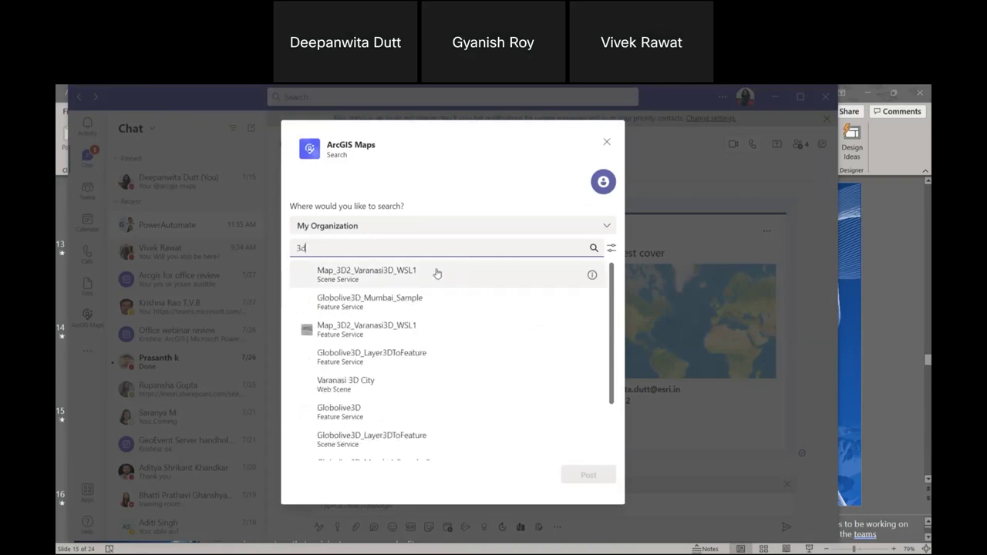
{"action": "left_click", "coordinate": [400, 335]}
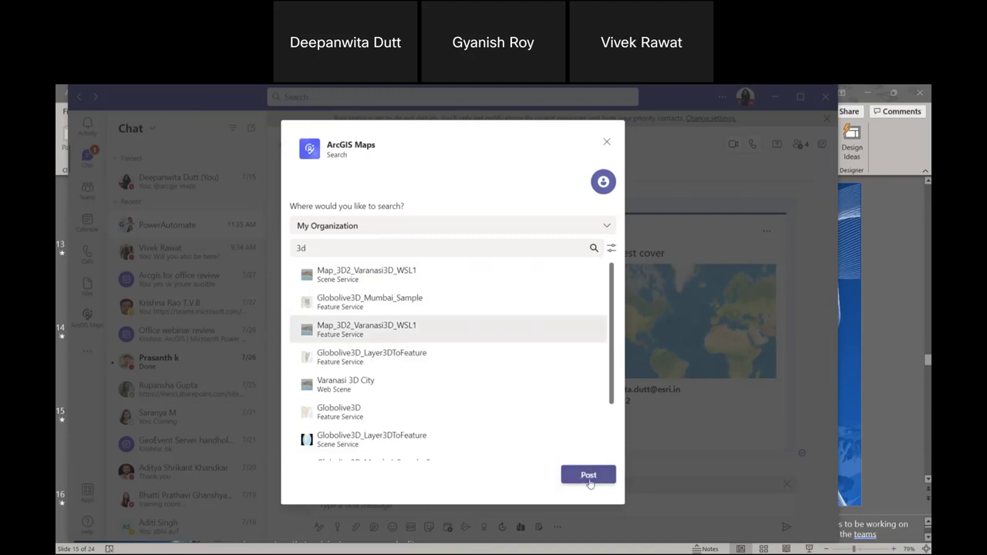
{"action": "left_click", "coordinate": [588, 474]}
{"action": "scroll", "coordinate": [555, 467], "scroll_direction": "down", "scroll_amount": 5}
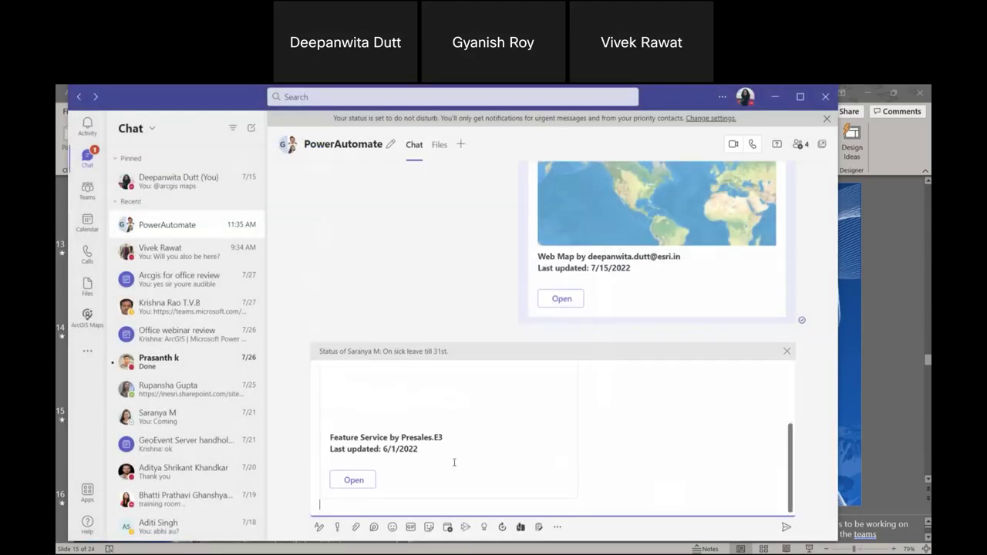
{"action": "left_click", "coordinate": [368, 485]}
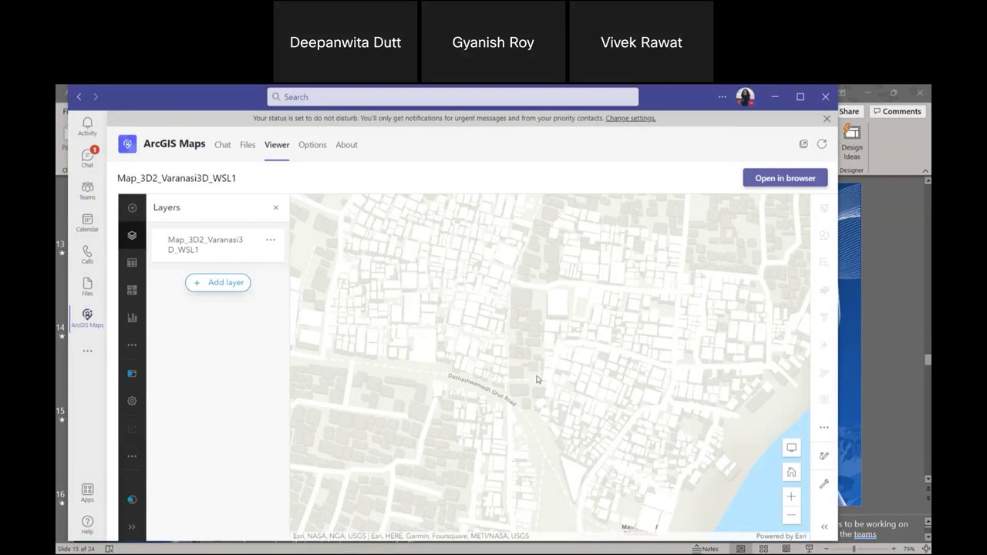
Pan the Varanasi 3D map left and zoom in on the streets near Dashashwamedh Ghat Road.
{"action": "left_click_drag", "start_coordinate": [536, 380], "coordinate": [464, 371]}
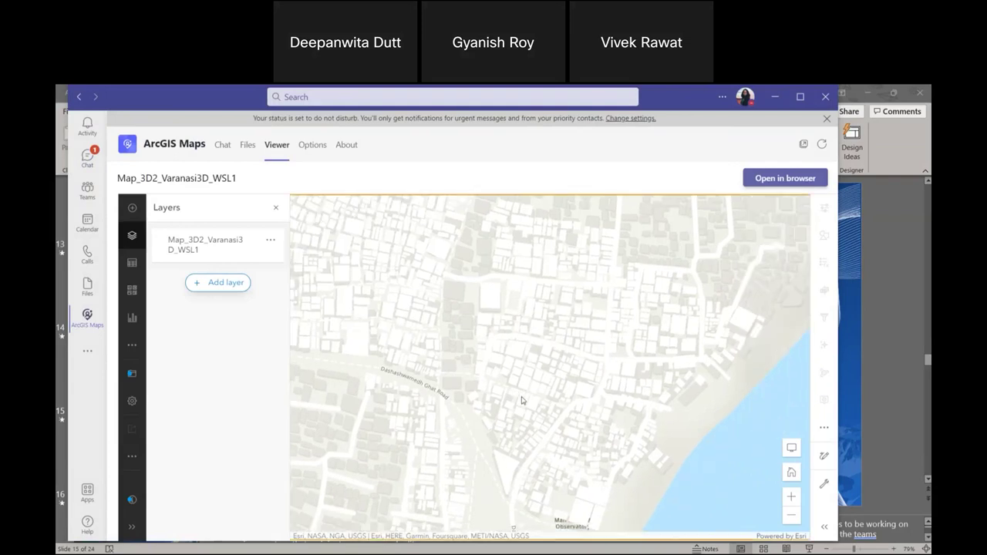
{"action": "scroll", "coordinate": [522, 400], "scroll_direction": "up", "scroll_amount": 5}
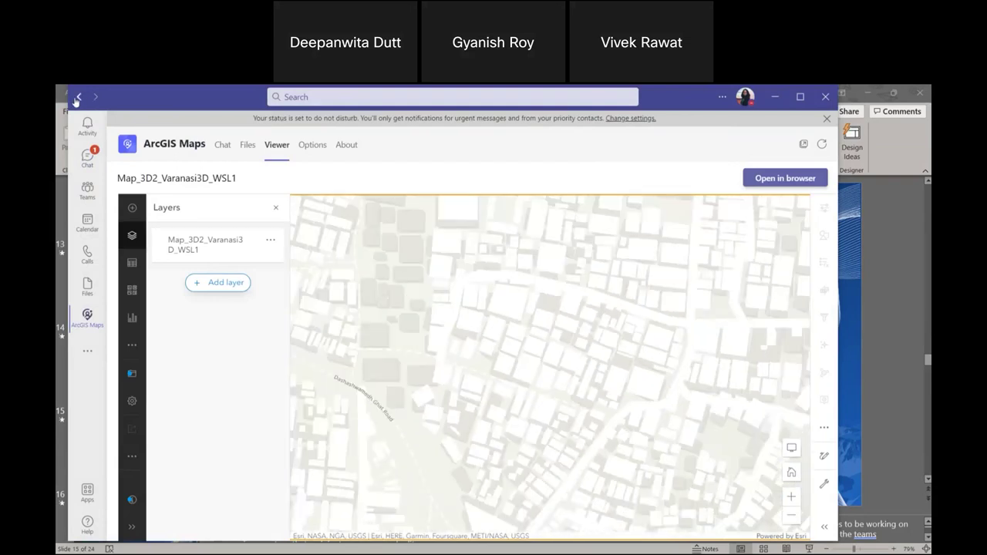
Go back to the PowerAutomate chat and reopen the Varanasi 3D map from its draft card.
{"action": "mouse_move", "coordinate": [78, 101]}
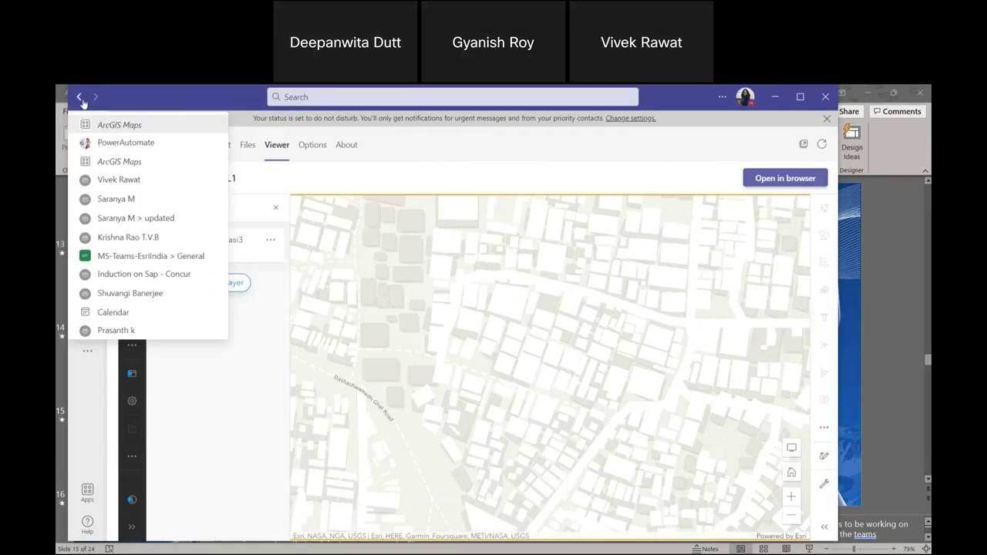
{"action": "left_click", "coordinate": [80, 98]}
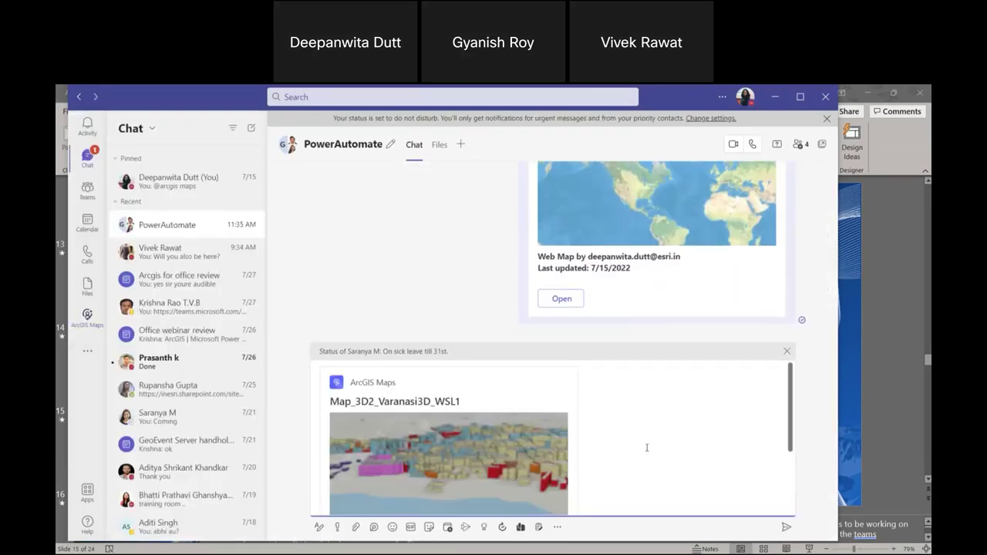
{"action": "scroll", "coordinate": [664, 490], "scroll_direction": "down", "scroll_amount": 3}
{"action": "left_click", "coordinate": [367, 480]}
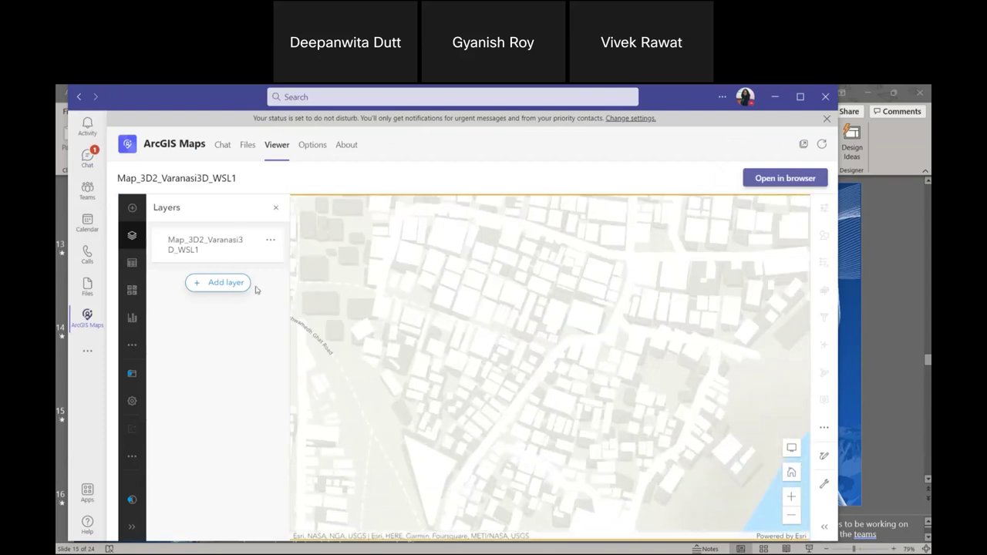
Inspect the Map_3D2_Varanasi3D_WSL1 layer properties and layer list, then return to the chat.
{"action": "left_click", "coordinate": [276, 237]}
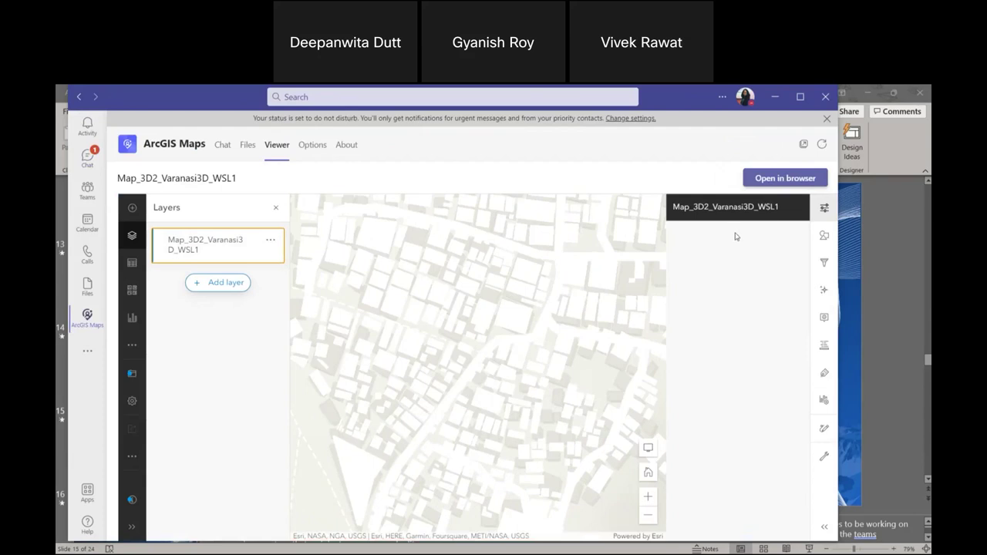
{"action": "left_click", "coordinate": [799, 209]}
{"action": "left_click", "coordinate": [798, 208]}
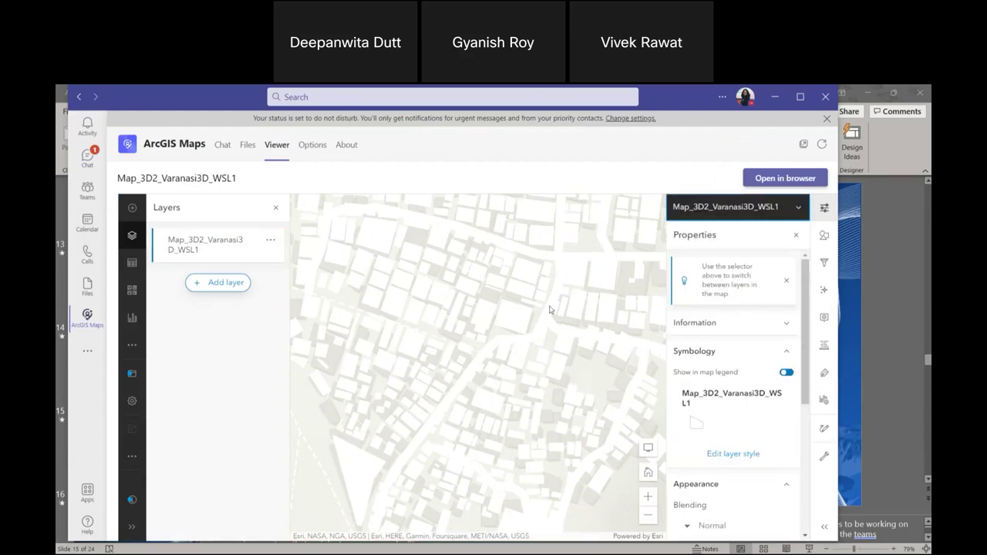
{"action": "scroll", "coordinate": [505, 339], "scroll_direction": "up", "scroll_amount": 3}
{"action": "left_click", "coordinate": [79, 96]}
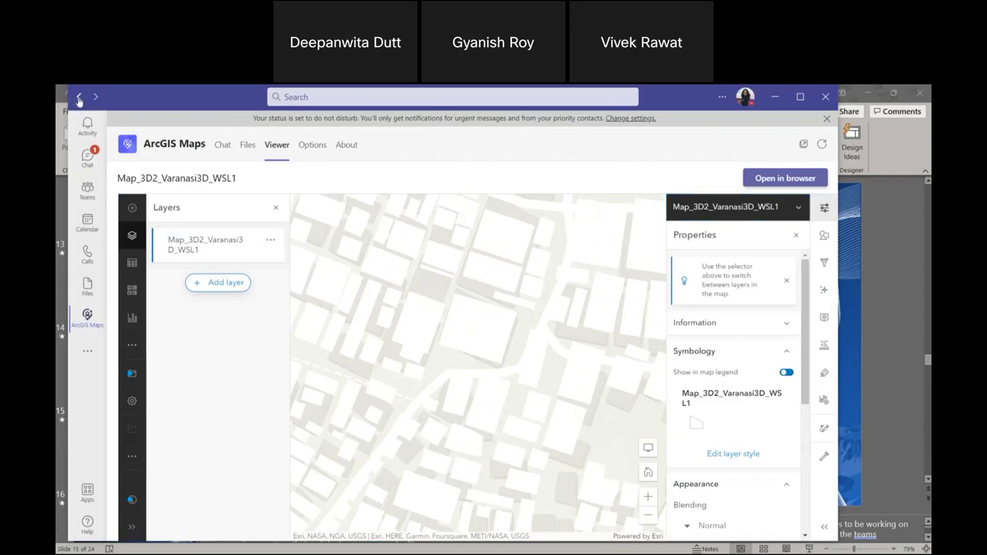
{"action": "scroll", "coordinate": [557, 505], "scroll_direction": "down", "scroll_amount": 2}
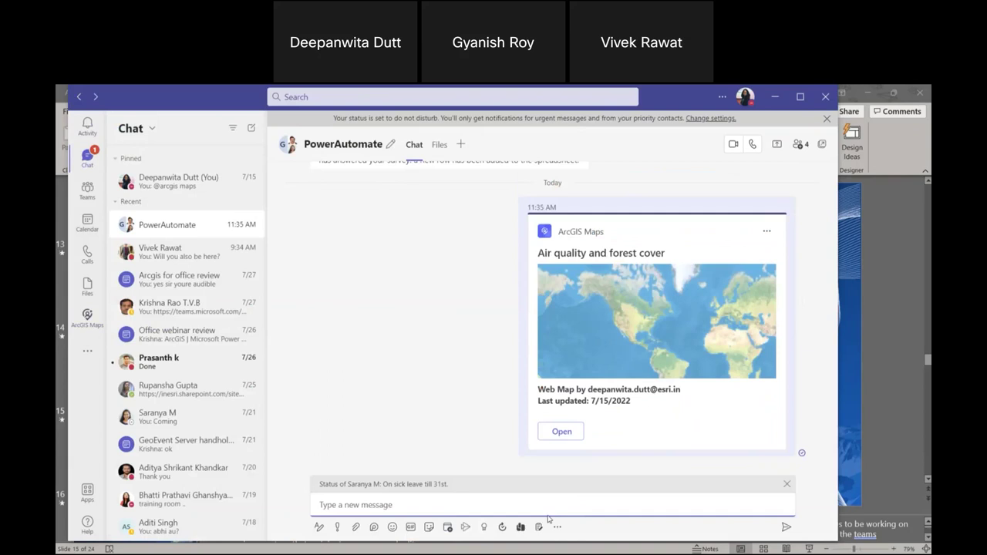
Search My Organization for '3d', post Map_3D2_Varanasi3D_WSL1 again, and open it in the viewer.
{"action": "left_click", "coordinate": [557, 527]}
{"action": "left_click", "coordinate": [502, 318]}
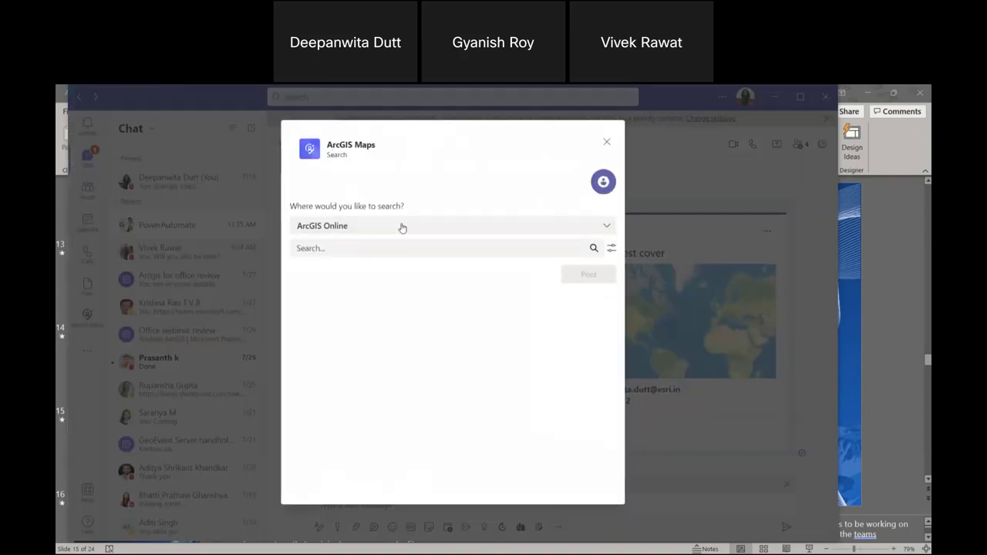
{"action": "left_click", "coordinate": [402, 227]}
{"action": "left_click", "coordinate": [379, 281]}
{"action": "left_click", "coordinate": [365, 248]}
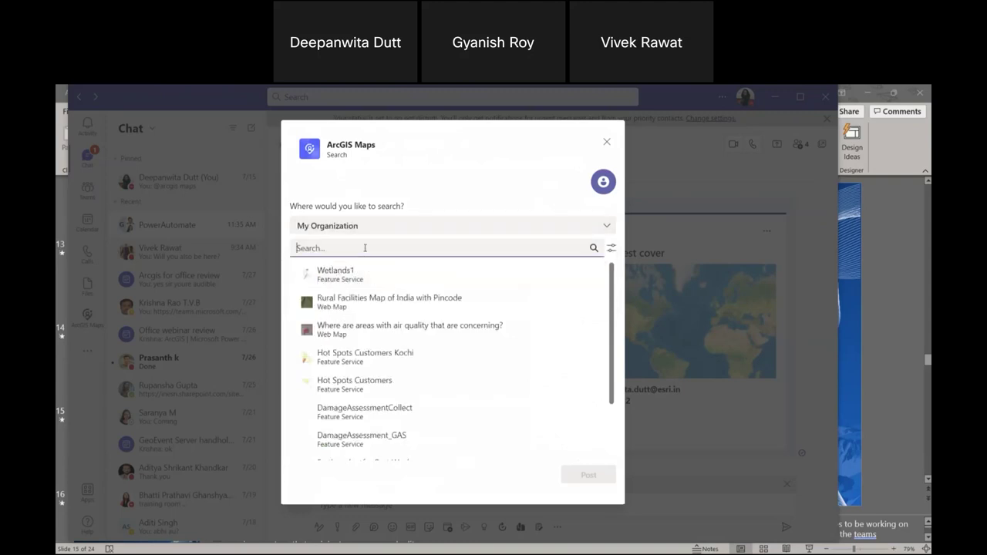
{"action": "type", "text": "3d"}
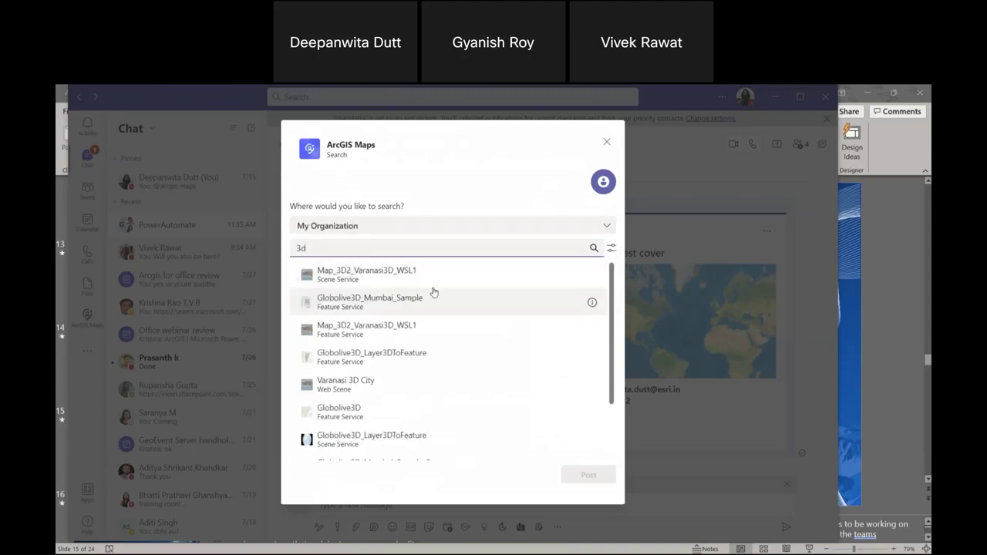
{"action": "left_click", "coordinate": [440, 280]}
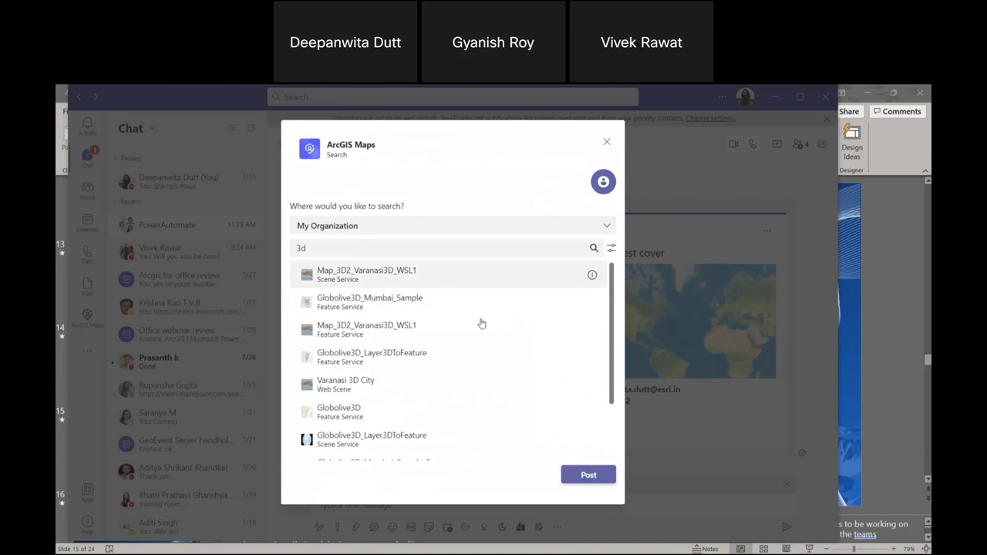
{"action": "left_click", "coordinate": [598, 479]}
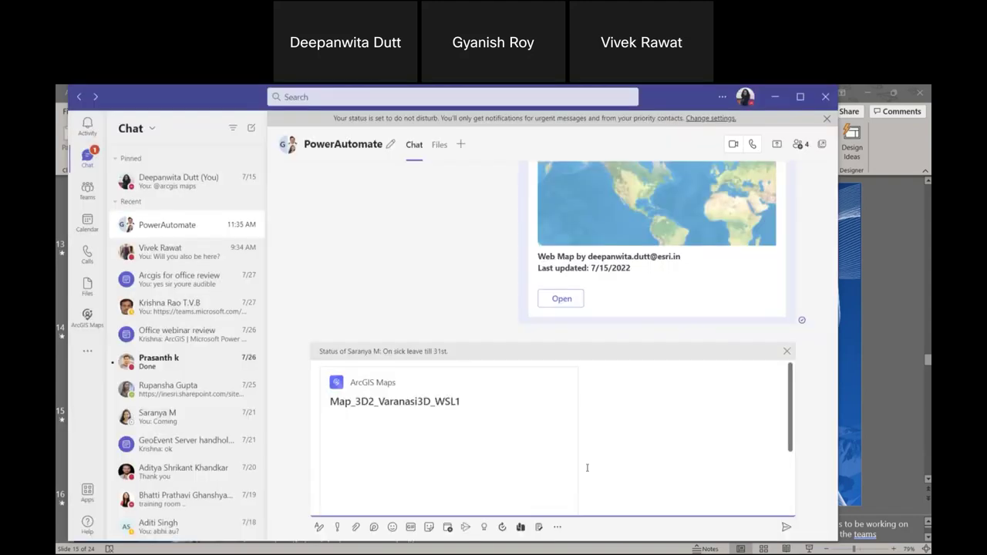
{"action": "left_click", "coordinate": [353, 483]}
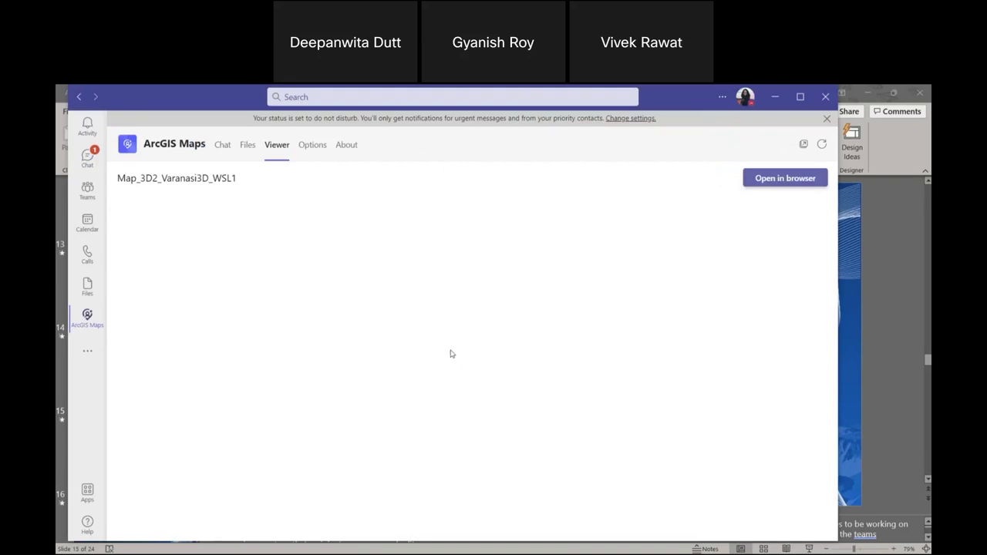
Maximize Teams, pan, zoom and orbit the Varanasi 3D buildings scene, then return to the PowerAutomate chat.
{"action": "left_click", "coordinate": [803, 100]}
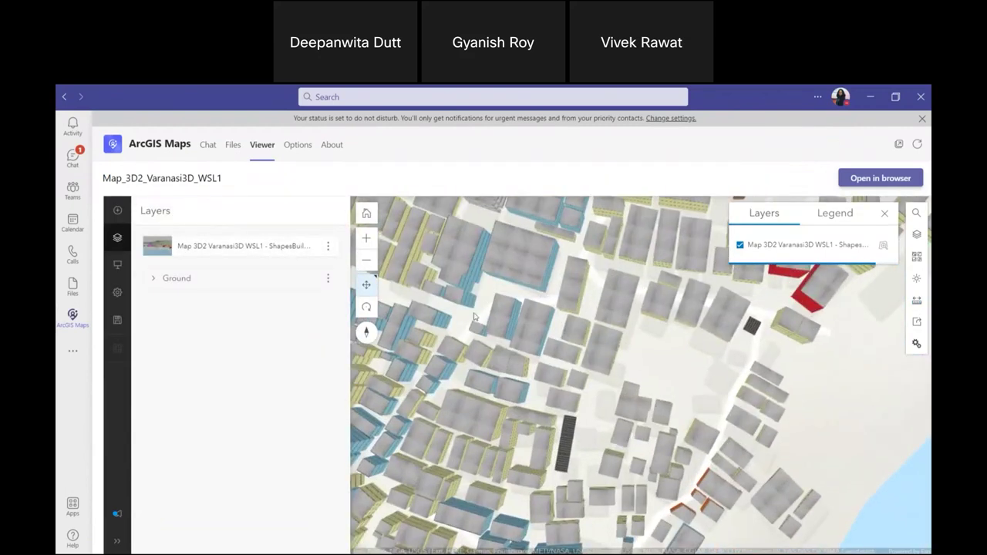
{"action": "left_click_drag", "start_coordinate": [474, 316], "coordinate": [458, 314]}
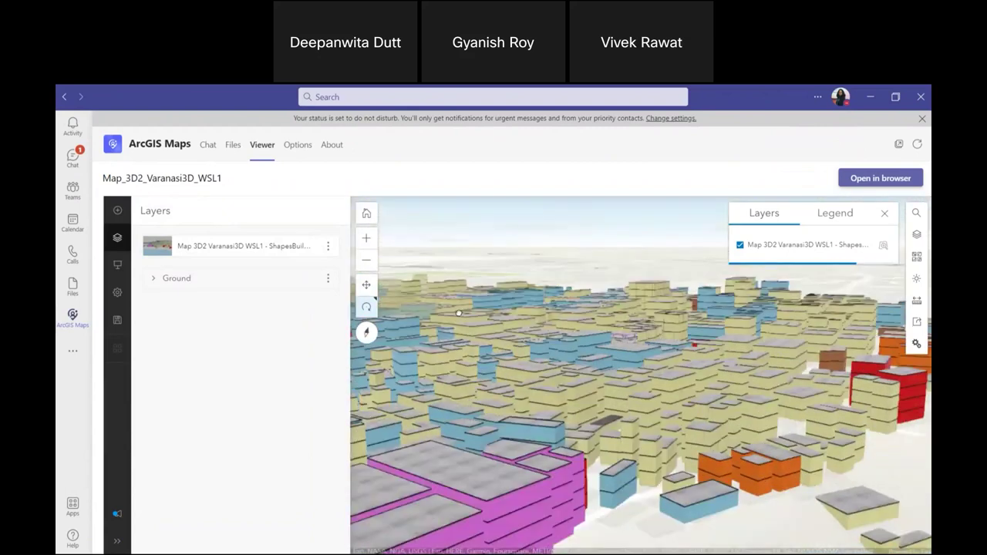
{"action": "scroll", "coordinate": [459, 313], "scroll_direction": "up", "scroll_amount": 10}
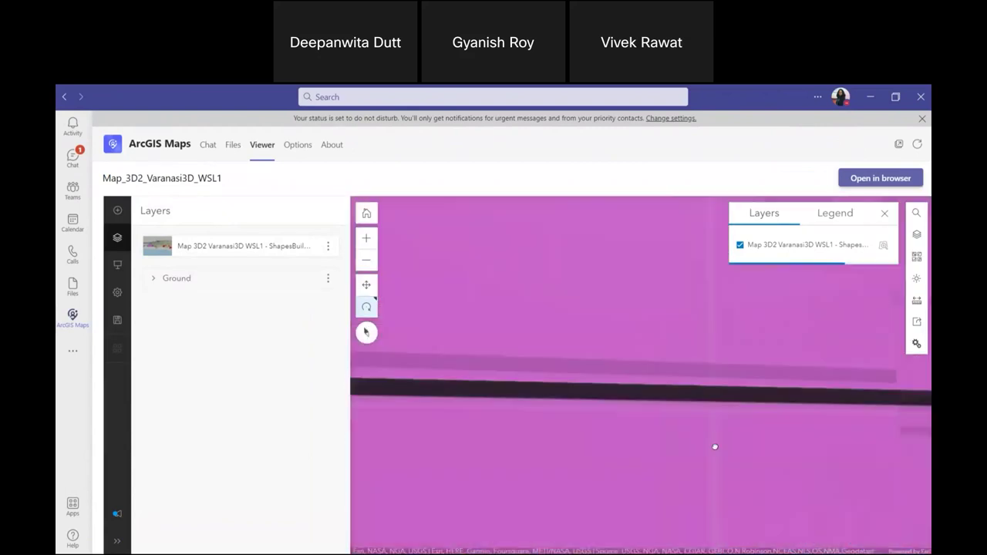
{"action": "scroll", "coordinate": [715, 447], "scroll_direction": "down", "scroll_amount": 10}
{"action": "left_click_drag", "start_coordinate": [675, 444], "coordinate": [154, 177]}
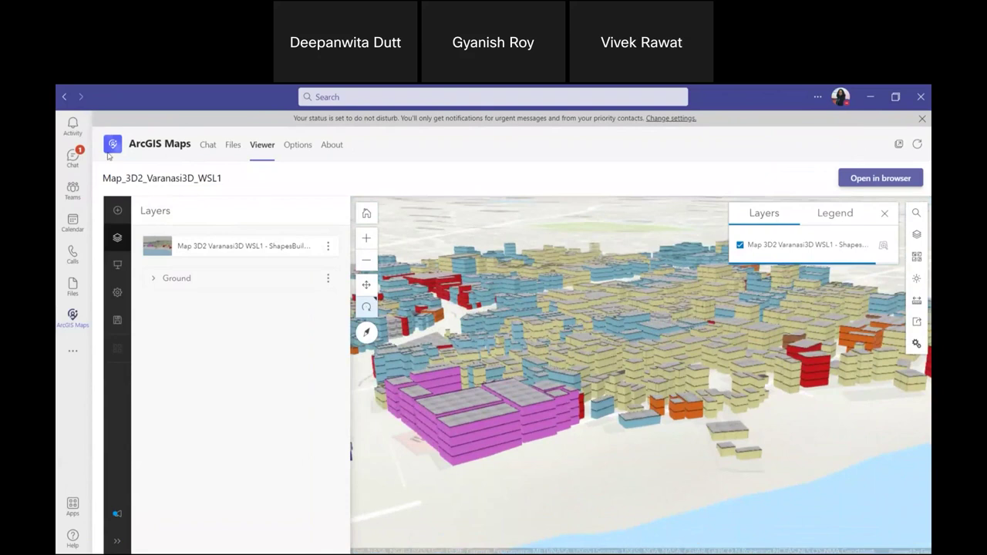
{"action": "left_click", "coordinate": [73, 158]}
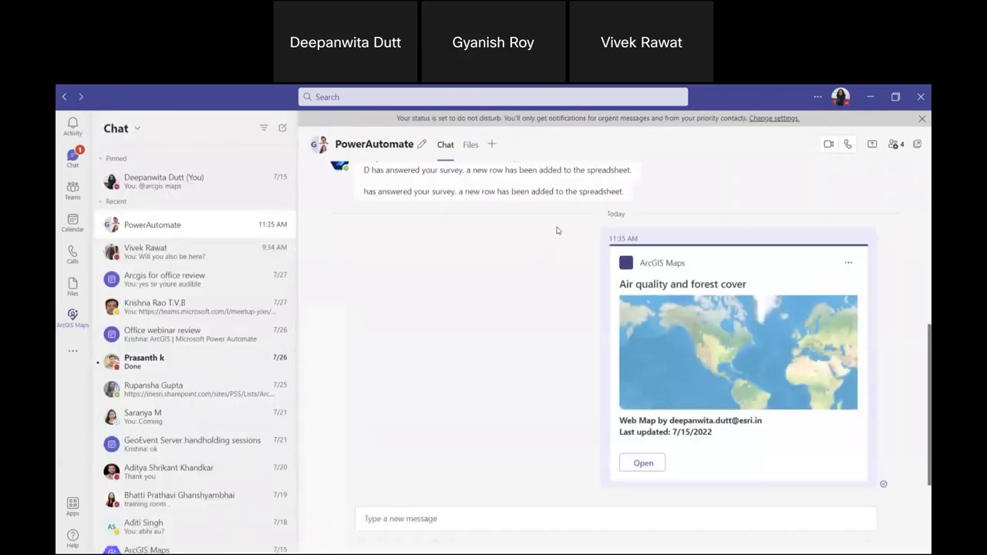
Discard the draft ArcGIS scene card, dismiss the status banner, and close Teams.
{"action": "scroll", "coordinate": [586, 494], "scroll_direction": "down", "scroll_amount": 3}
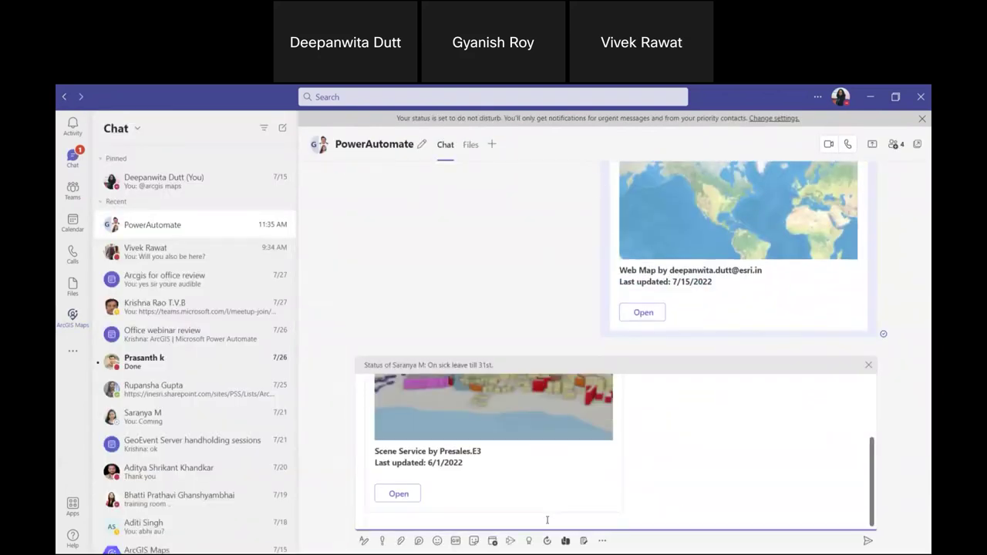
{"action": "key", "text": "BackSpace"}
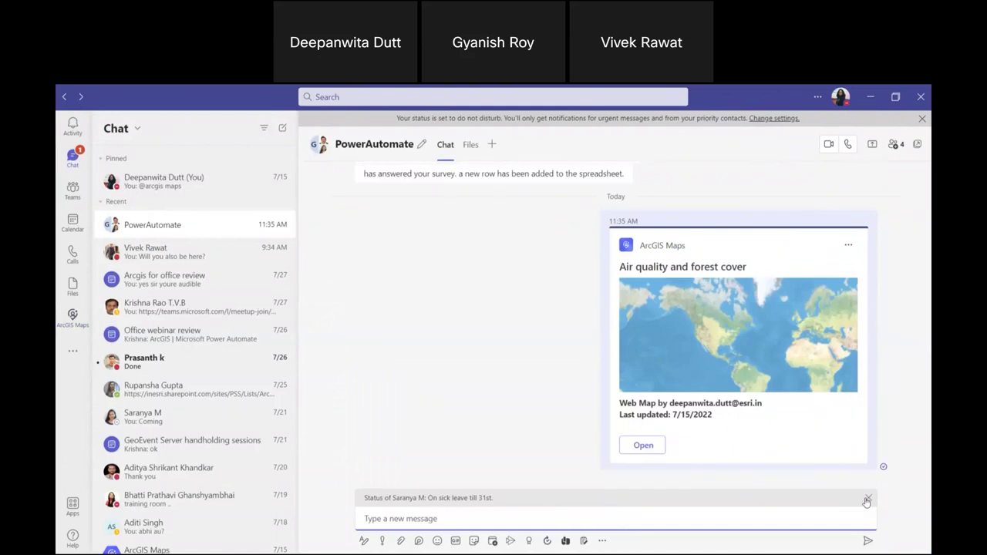
{"action": "left_click", "coordinate": [868, 500]}
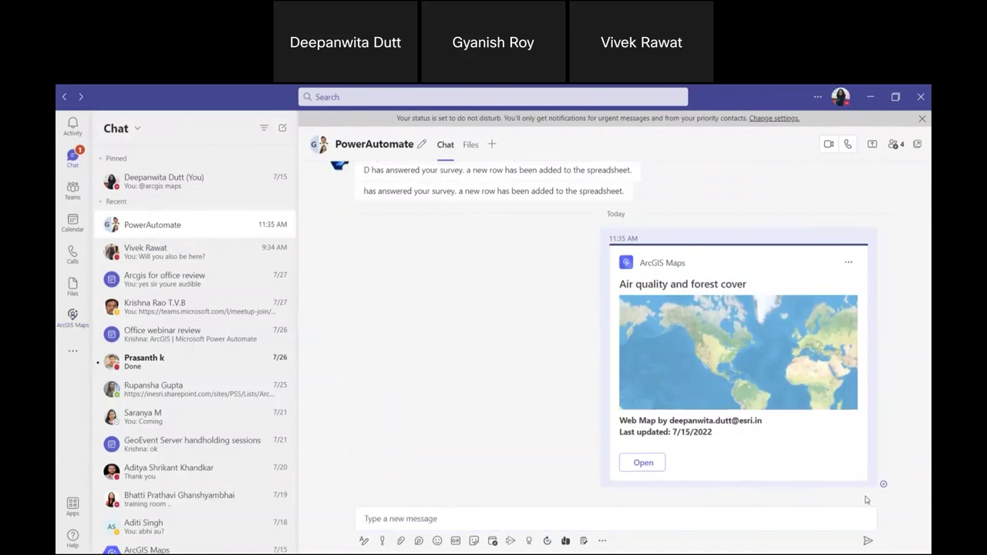
{"action": "left_click", "coordinate": [926, 104]}
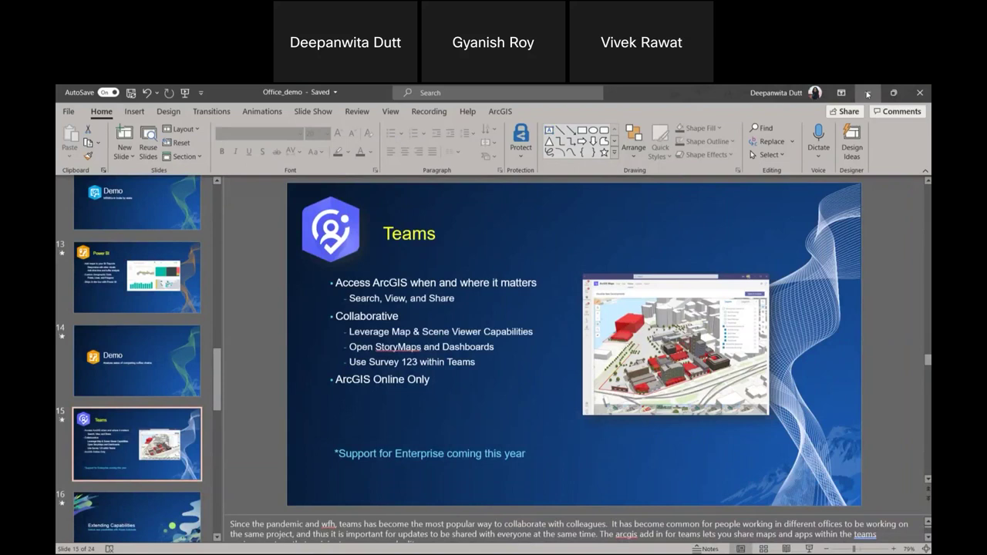
Minimize Office_demo and create a new blank PowerPoint presentation.
{"action": "left_click", "coordinate": [868, 93]}
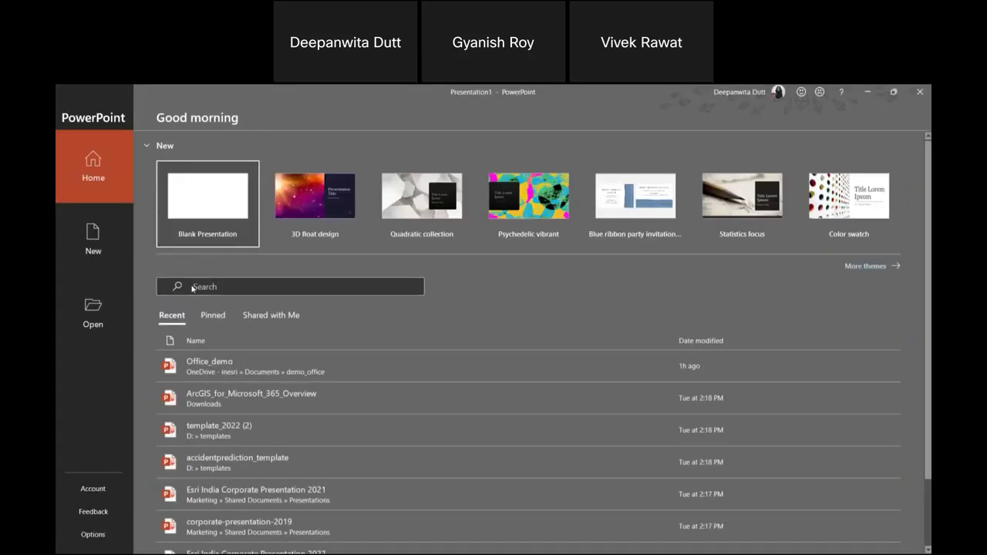
{"action": "left_click", "coordinate": [209, 218]}
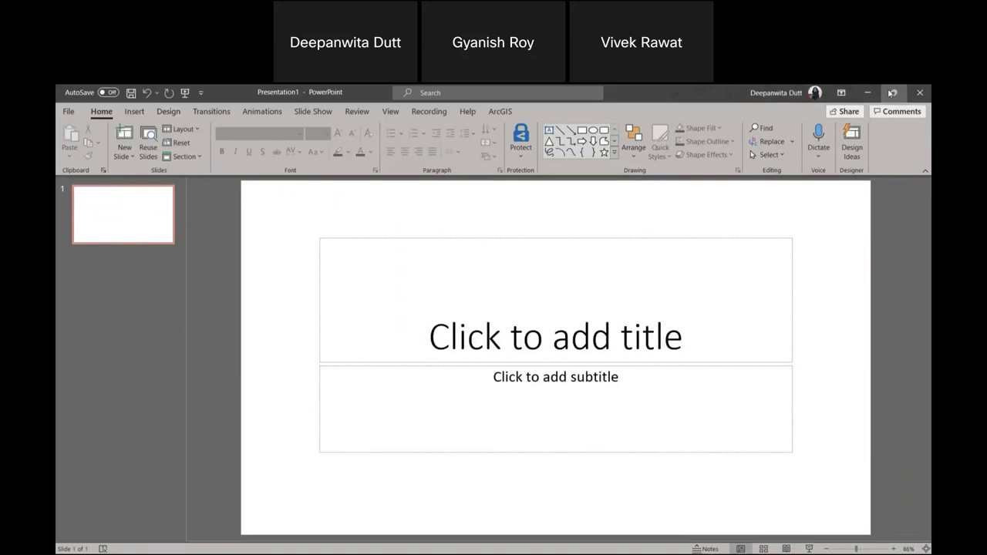
{"action": "left_click", "coordinate": [892, 92]}
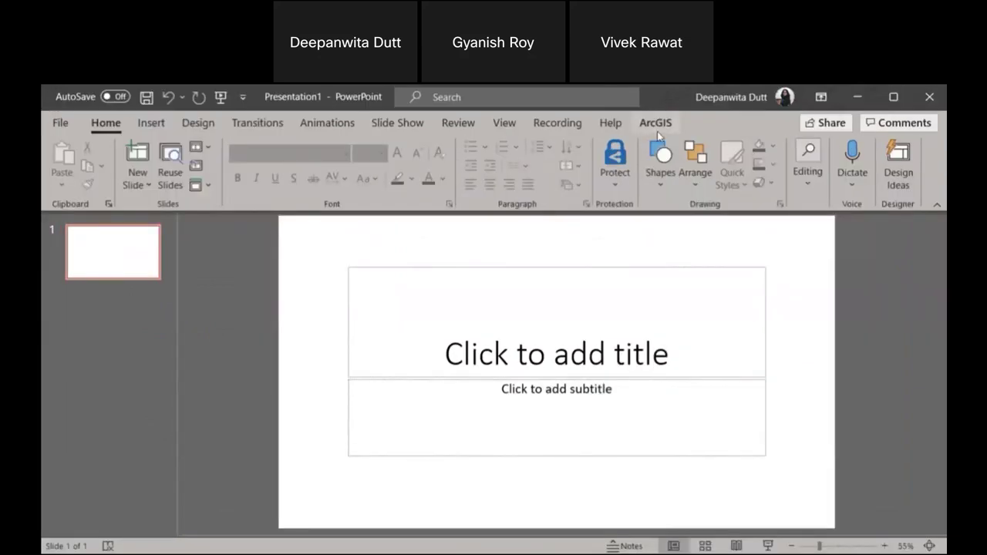
Sign in to ArcGIS for Office with the account username and password, keeping it signed in.
{"action": "left_click", "coordinate": [662, 126]}
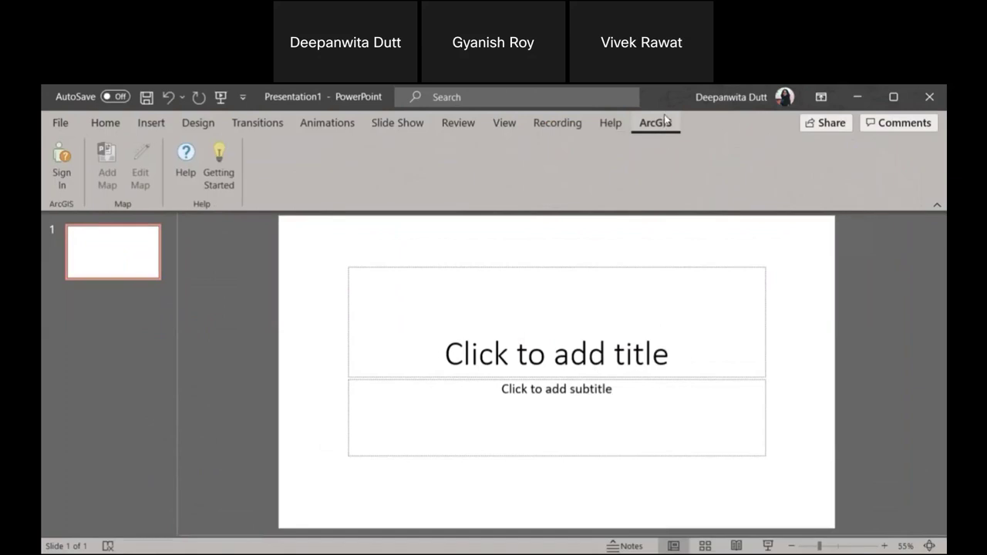
{"action": "left_click", "coordinate": [61, 169]}
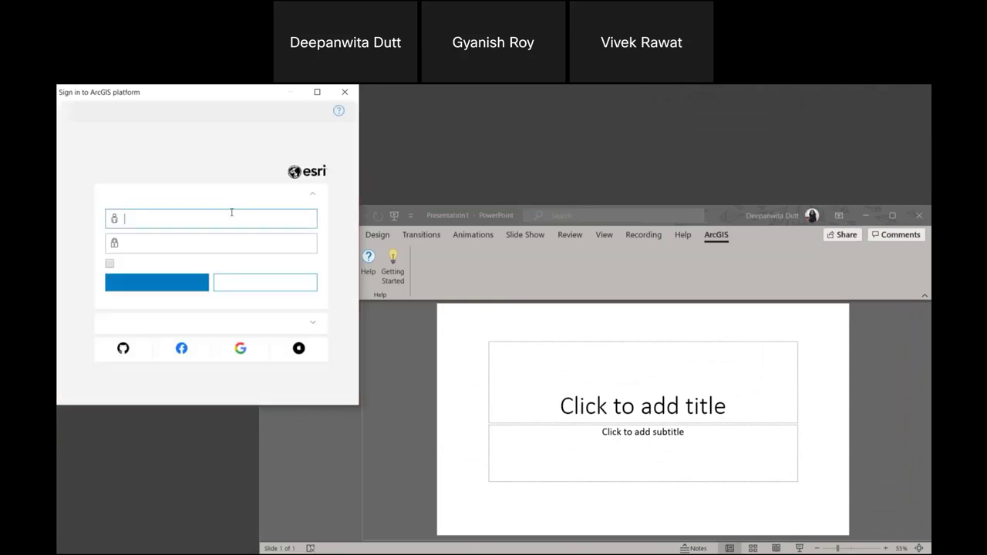
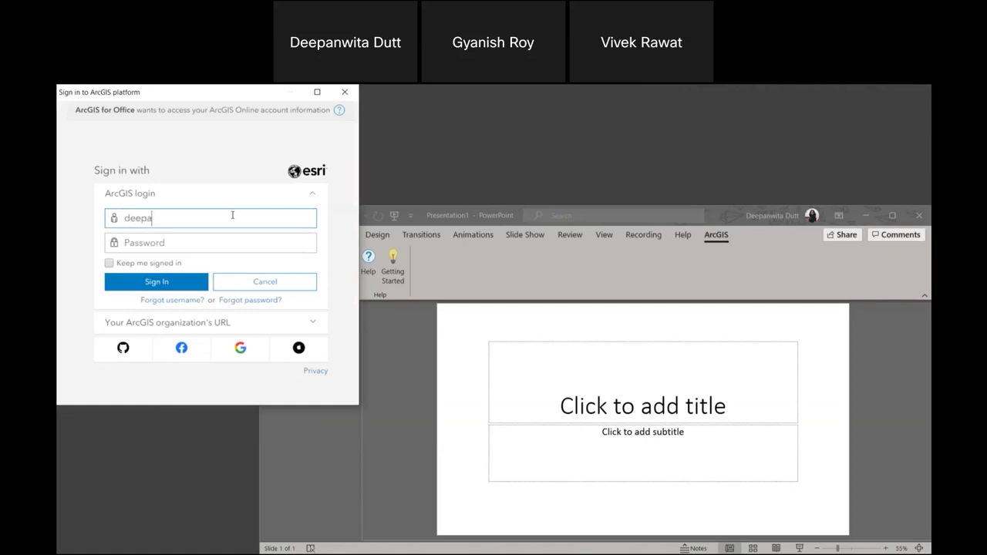
{"action": "left_click", "coordinate": [183, 242]}
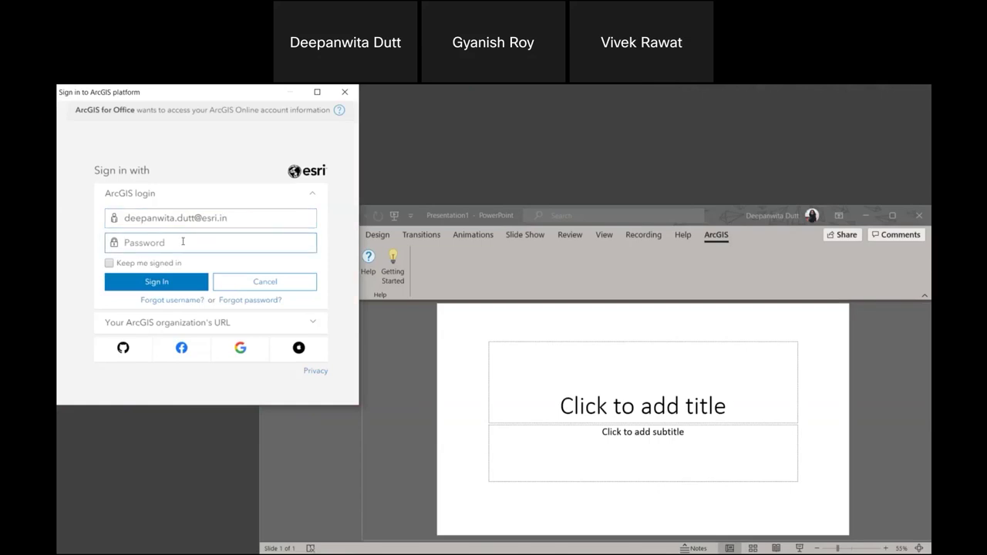
{"action": "type", "text": "•"}
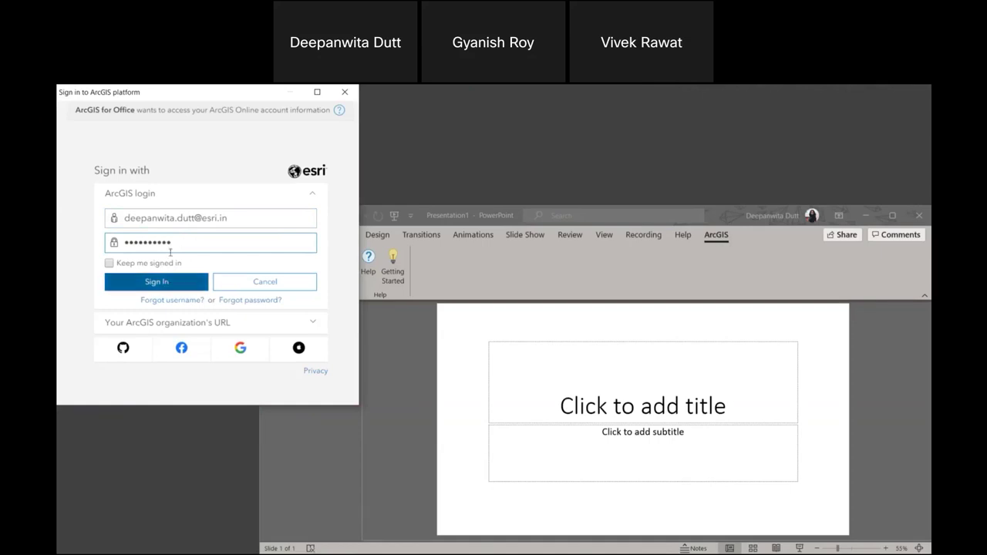
{"action": "left_click", "coordinate": [166, 266]}
{"action": "left_click", "coordinate": [162, 281]}
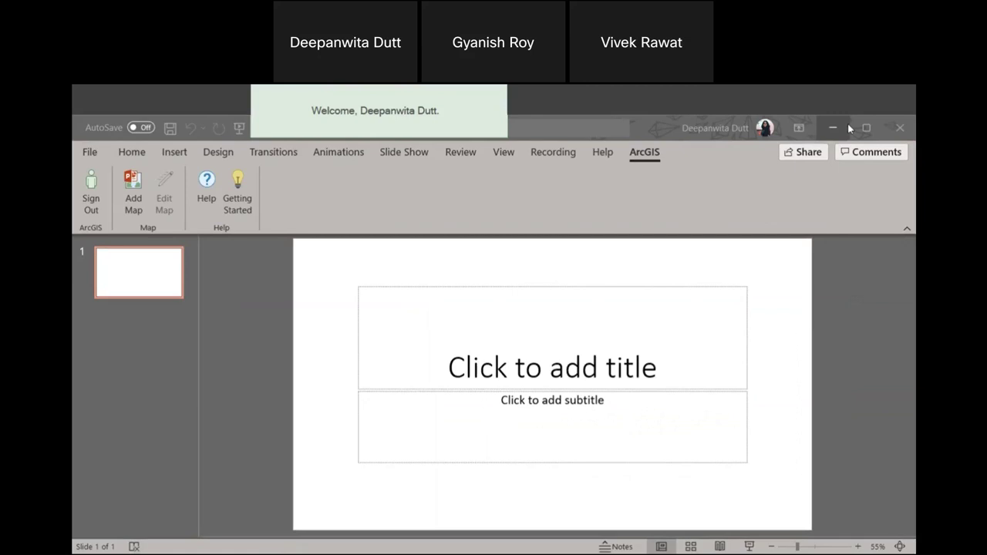
Add the 'Air quality and forest cover' web map in the Insert Map wizard and continue to its layers.
{"action": "left_click", "coordinate": [864, 130]}
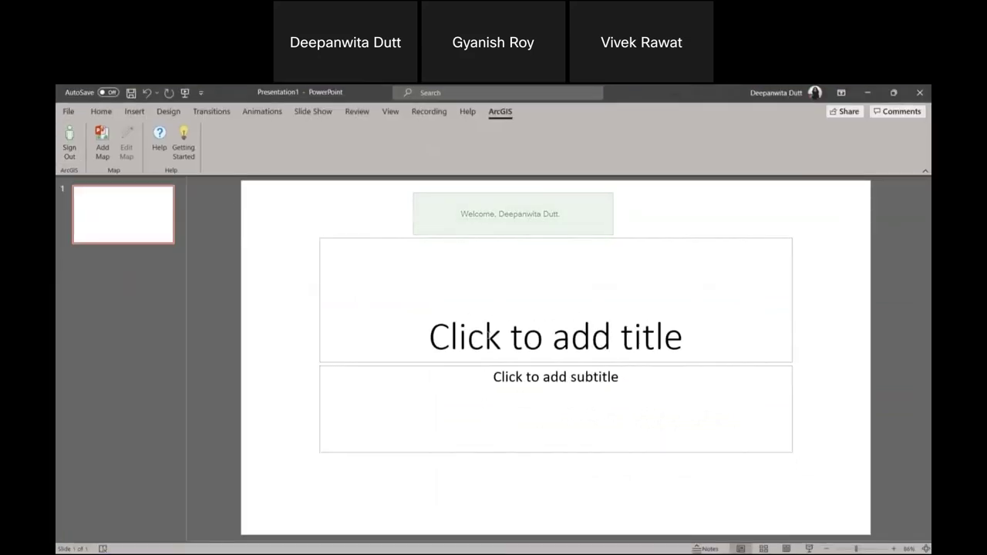
{"action": "left_click", "coordinate": [99, 154]}
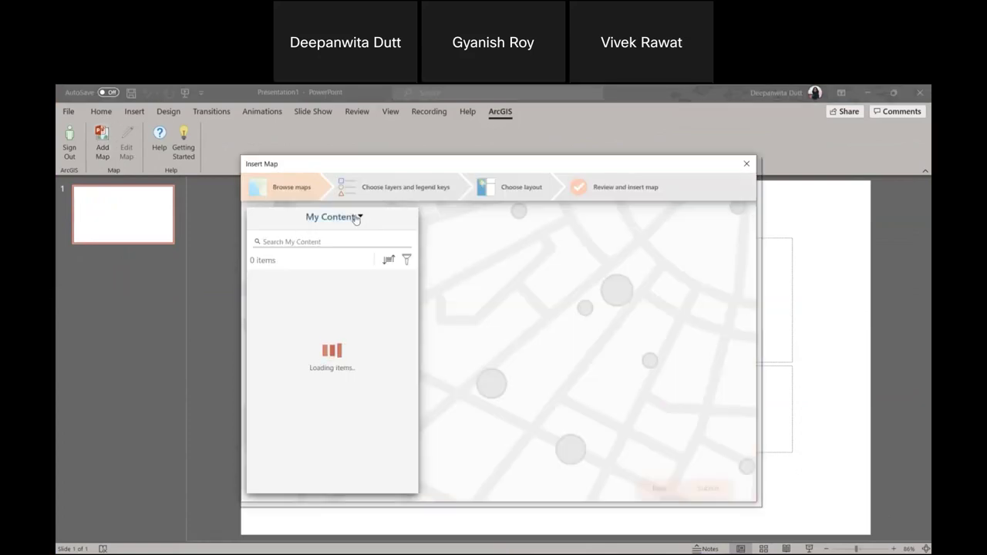
{"action": "left_click", "coordinate": [355, 219]}
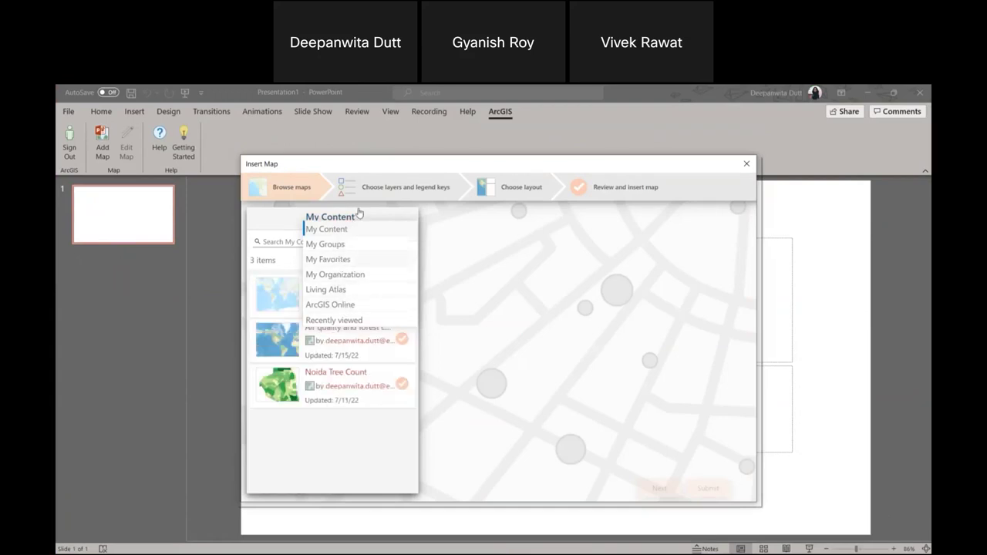
{"action": "left_click", "coordinate": [336, 222]}
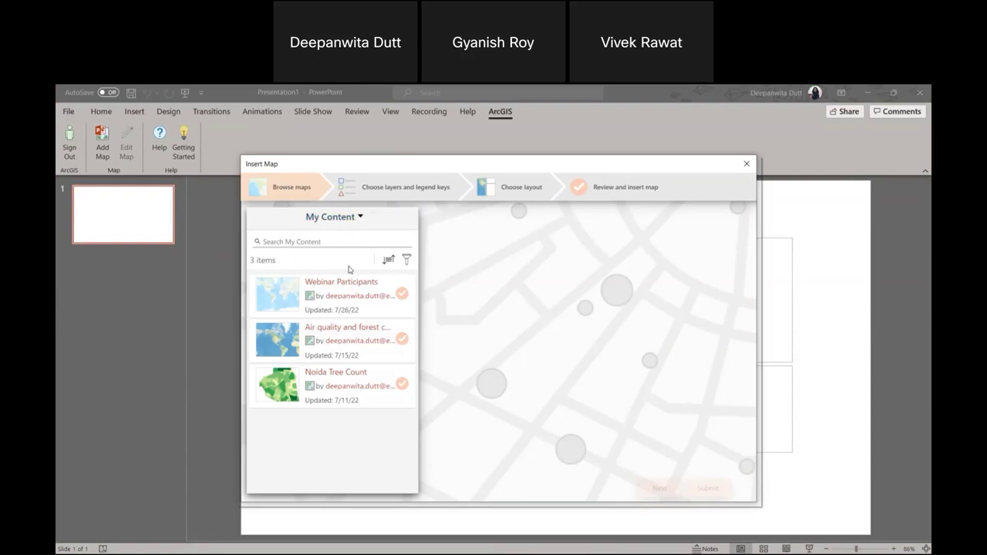
{"action": "left_click", "coordinate": [348, 331]}
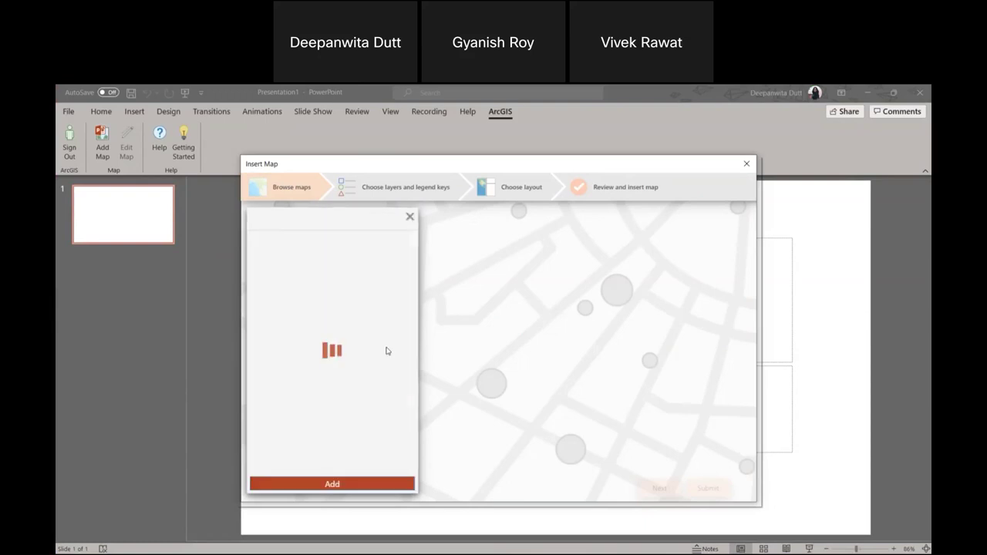
{"action": "scroll", "coordinate": [337, 287], "scroll_direction": "down", "scroll_amount": 2}
{"action": "scroll", "coordinate": [337, 408], "scroll_direction": "up", "scroll_amount": 2}
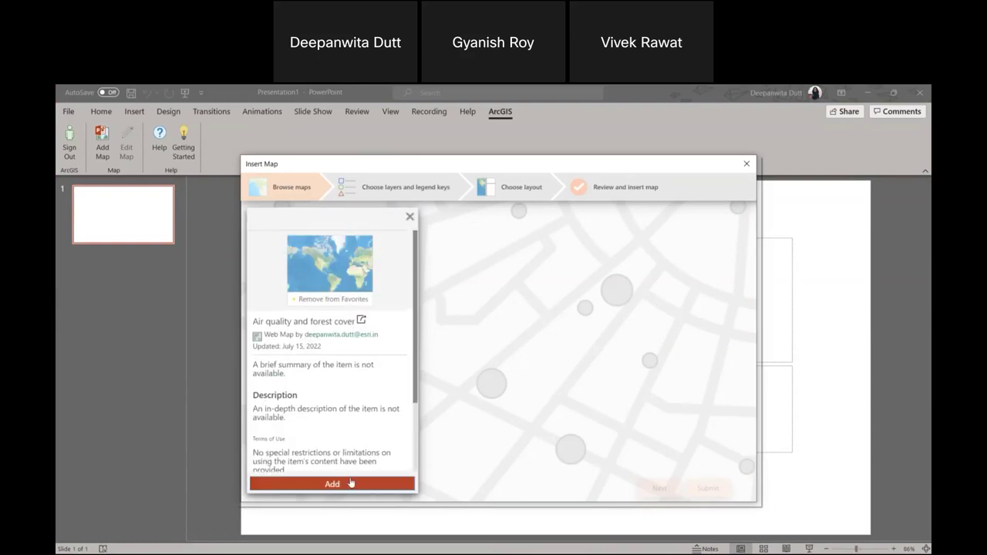
{"action": "left_click", "coordinate": [354, 483]}
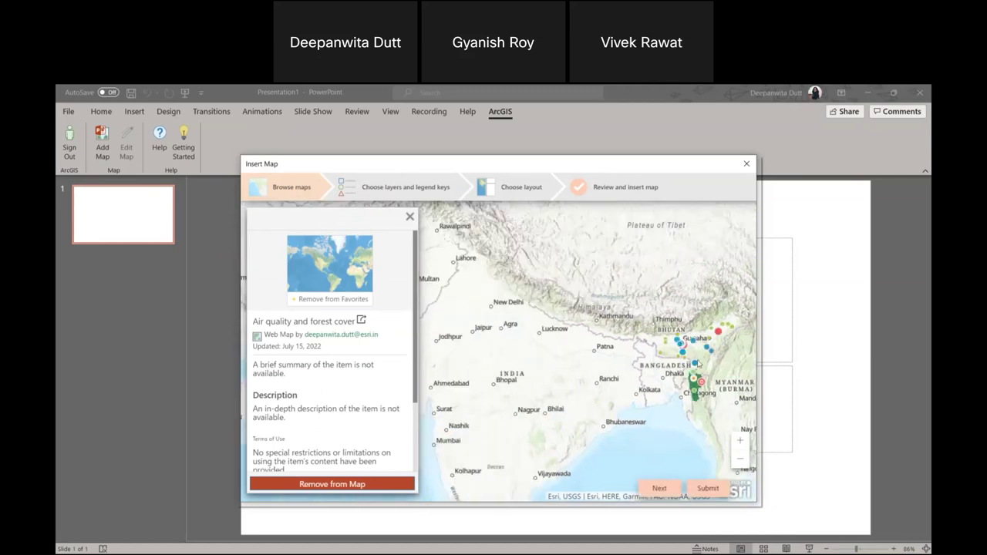
{"action": "left_click", "coordinate": [380, 191]}
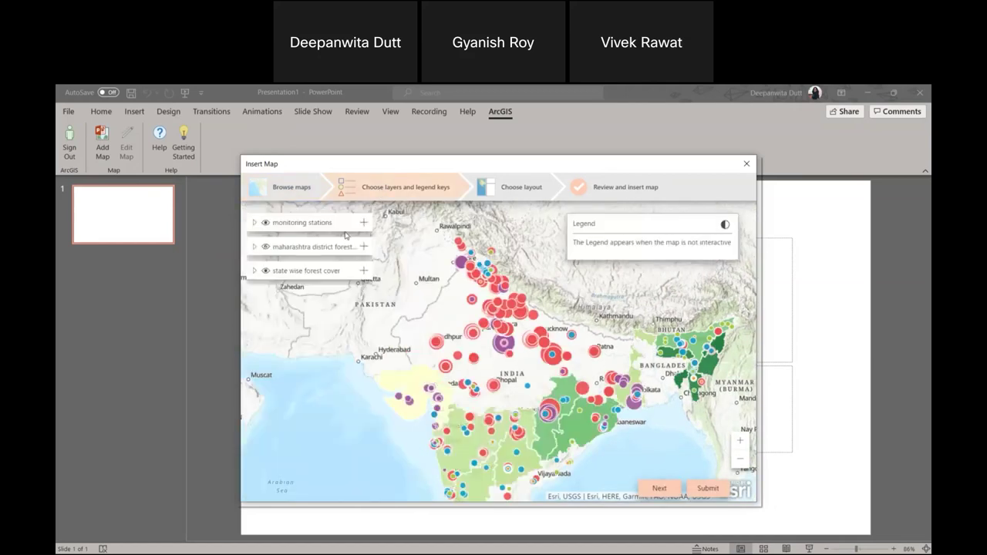
Check the monitoring stations legend and pick the Default full-slide map layout.
{"action": "left_click", "coordinate": [252, 223]}
{"action": "left_click", "coordinate": [253, 223]}
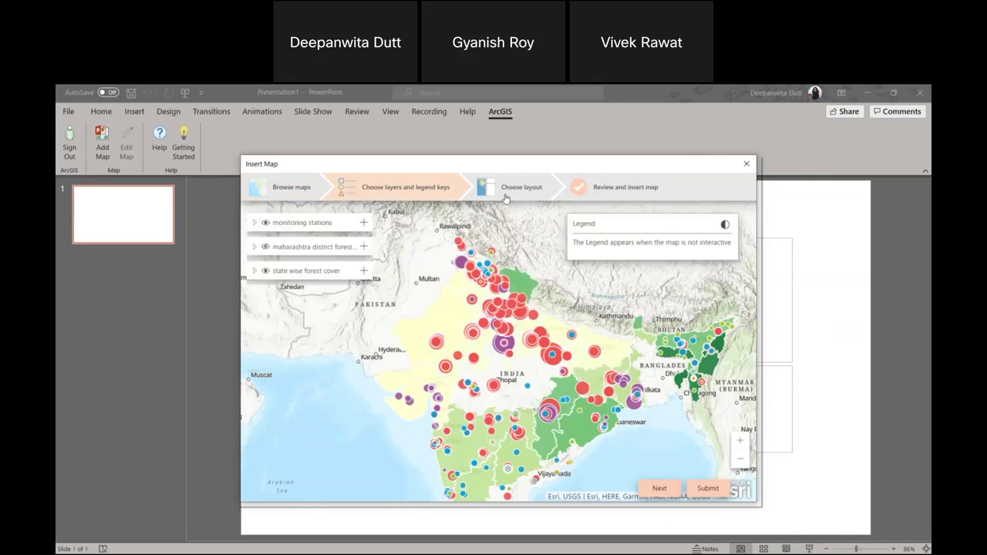
{"action": "left_click", "coordinate": [506, 199]}
{"action": "left_click", "coordinate": [406, 313]}
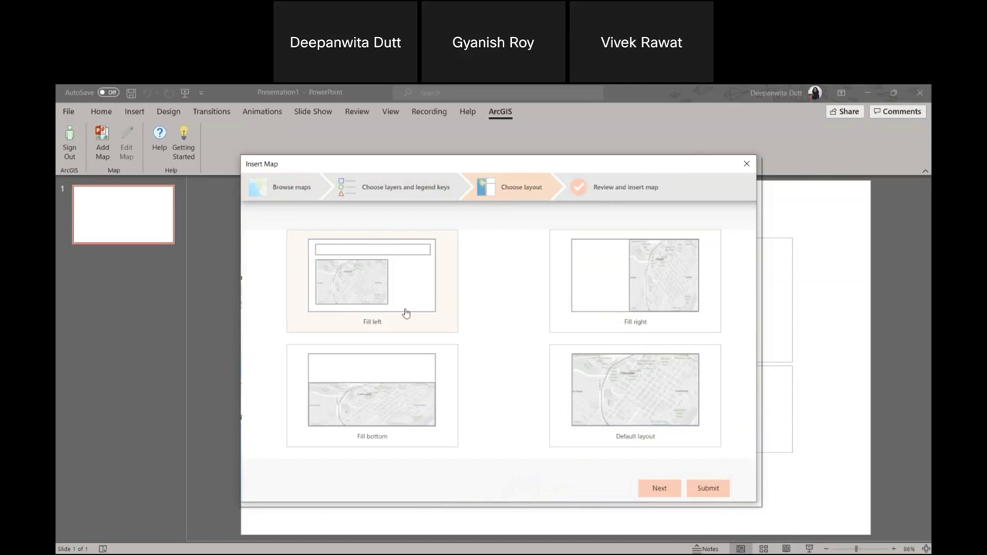
{"action": "left_click", "coordinate": [643, 405]}
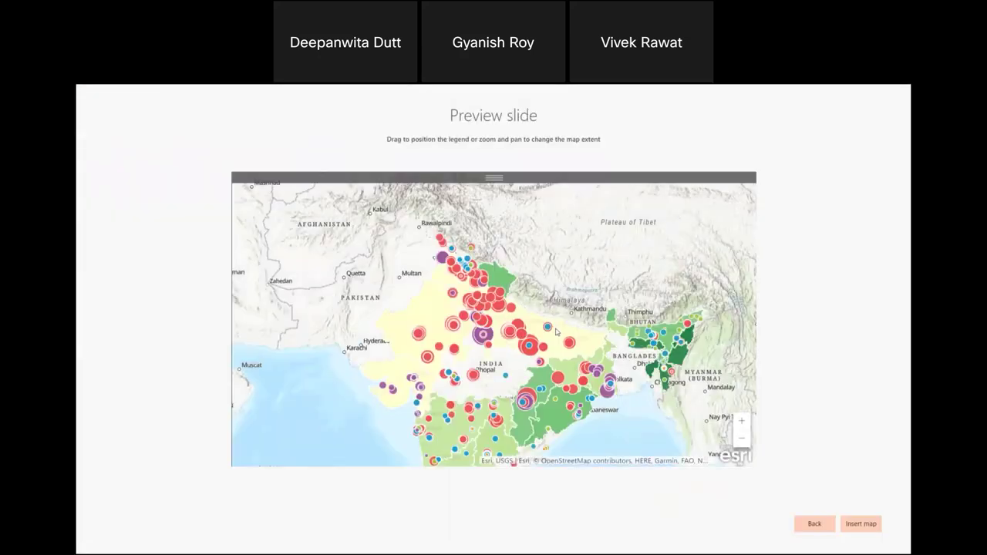
Frame the preview map on northern India and insert it onto the slide.
{"action": "scroll", "coordinate": [556, 331], "scroll_direction": "up", "scroll_amount": 2}
{"action": "scroll", "coordinate": [543, 347], "scroll_direction": "down", "scroll_amount": 3}
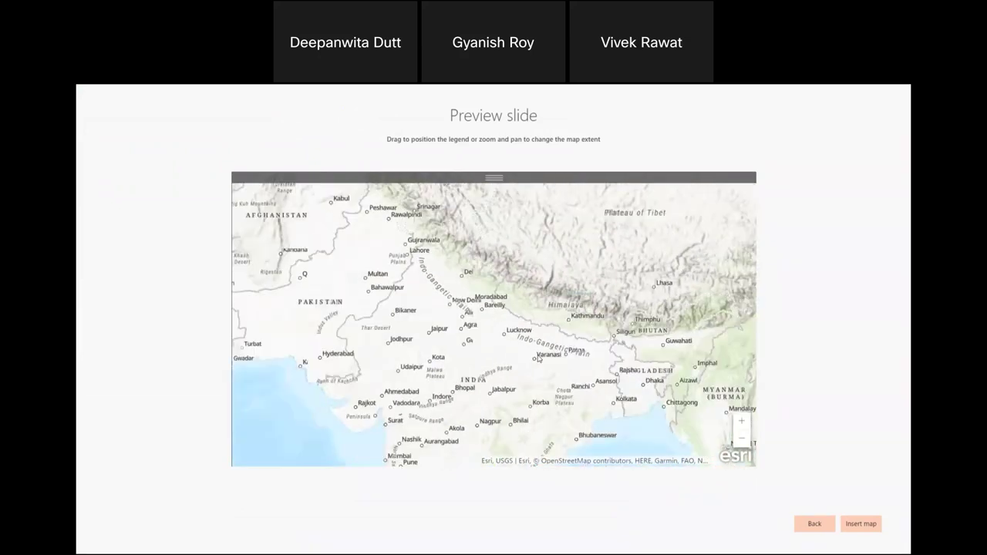
{"action": "scroll", "coordinate": [544, 332], "scroll_direction": "up", "scroll_amount": 2}
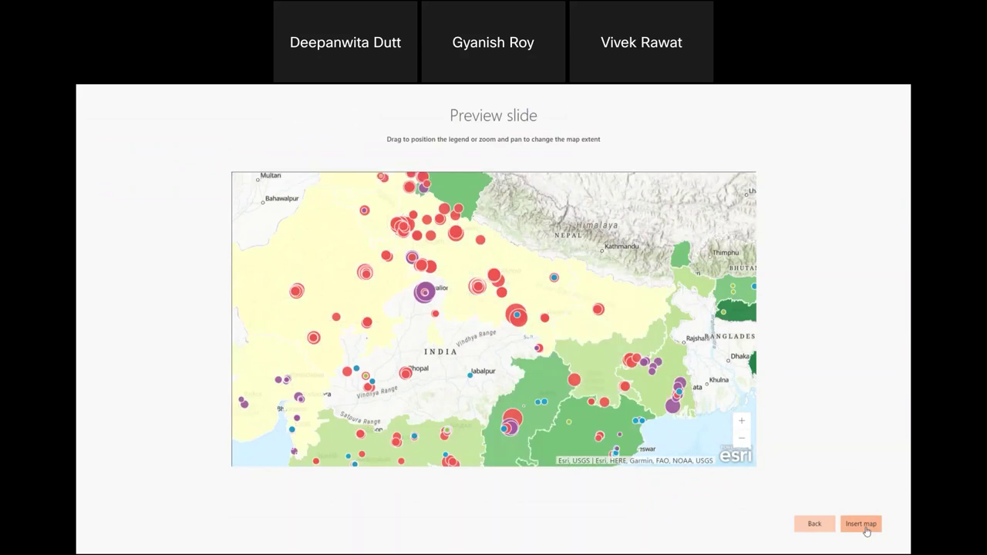
{"action": "left_click", "coordinate": [861, 524]}
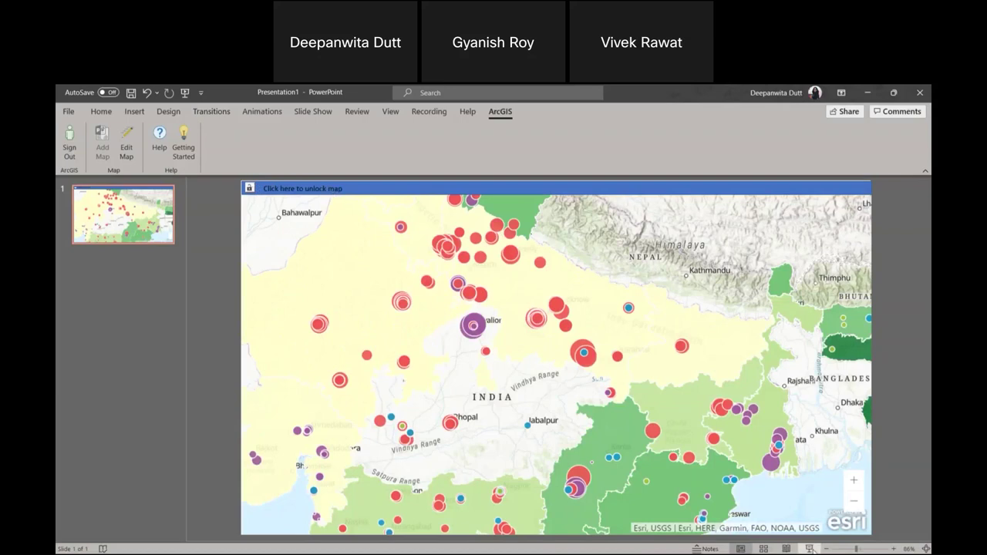
Start the slide show and unlock the live map to zoom around it.
{"action": "left_click", "coordinate": [810, 549]}
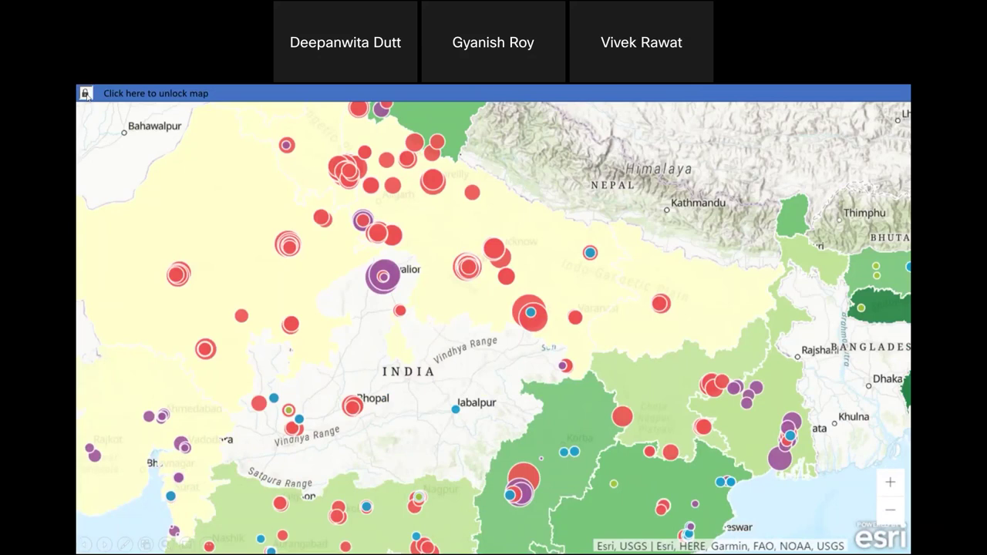
{"action": "left_click", "coordinate": [87, 94]}
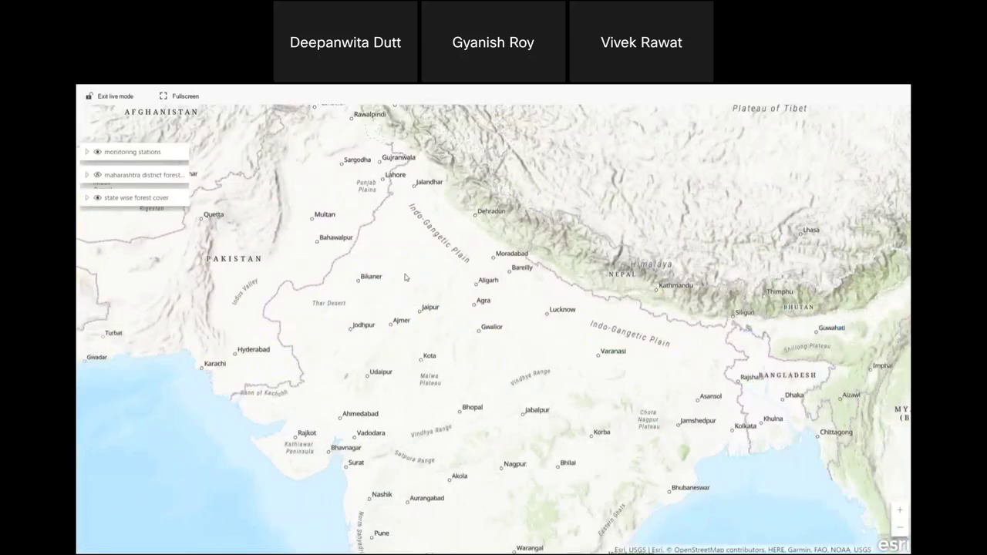
{"action": "scroll", "coordinate": [425, 265], "scroll_direction": "up", "scroll_amount": 2}
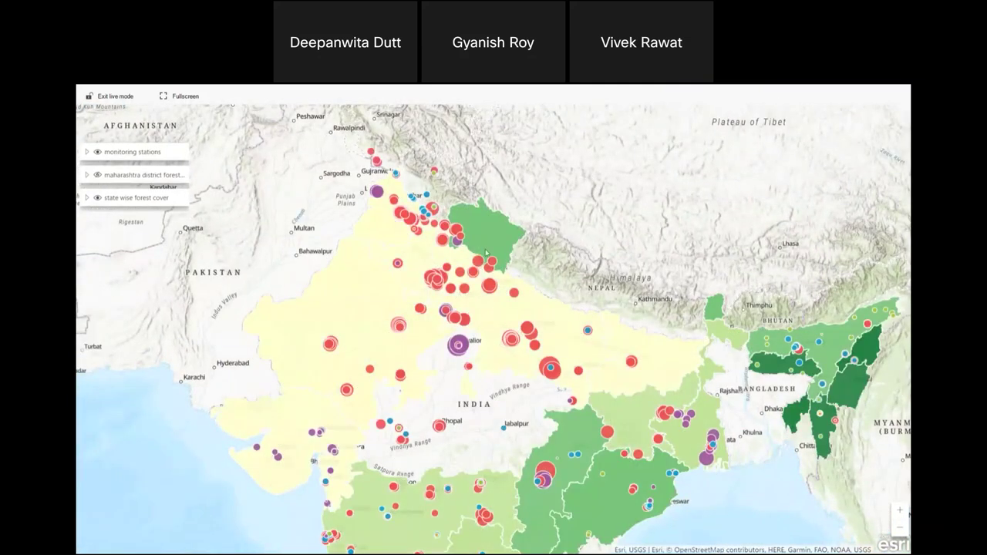
{"action": "scroll", "coordinate": [477, 263], "scroll_direction": "up", "scroll_amount": 2}
{"action": "scroll", "coordinate": [478, 267], "scroll_direction": "down", "scroll_amount": 2}
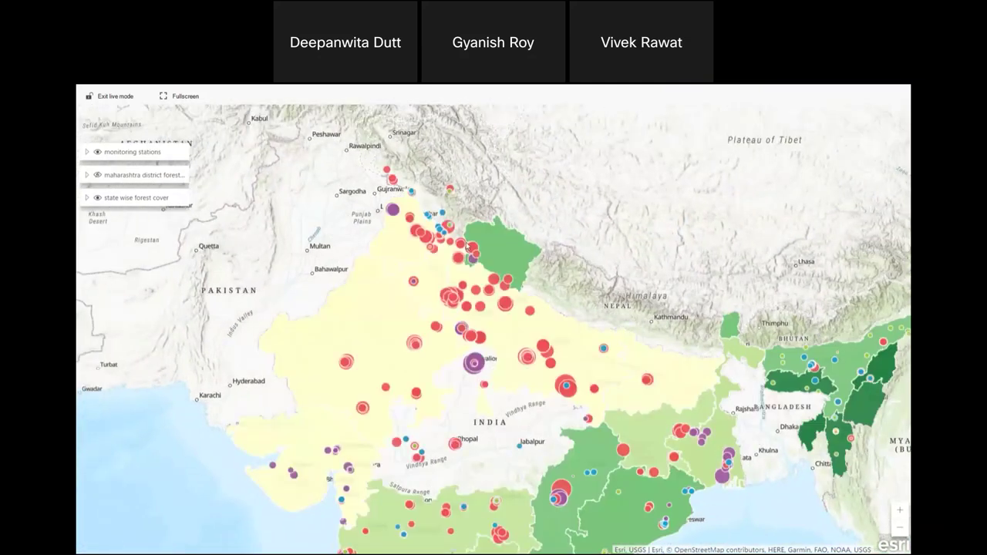
Toggle the monitoring stations air quality legend, exit live mode, and advance to the end.
{"action": "left_click", "coordinate": [86, 152]}
{"action": "left_click", "coordinate": [86, 154]}
{"action": "scroll", "coordinate": [521, 372], "scroll_direction": "up", "scroll_amount": 2}
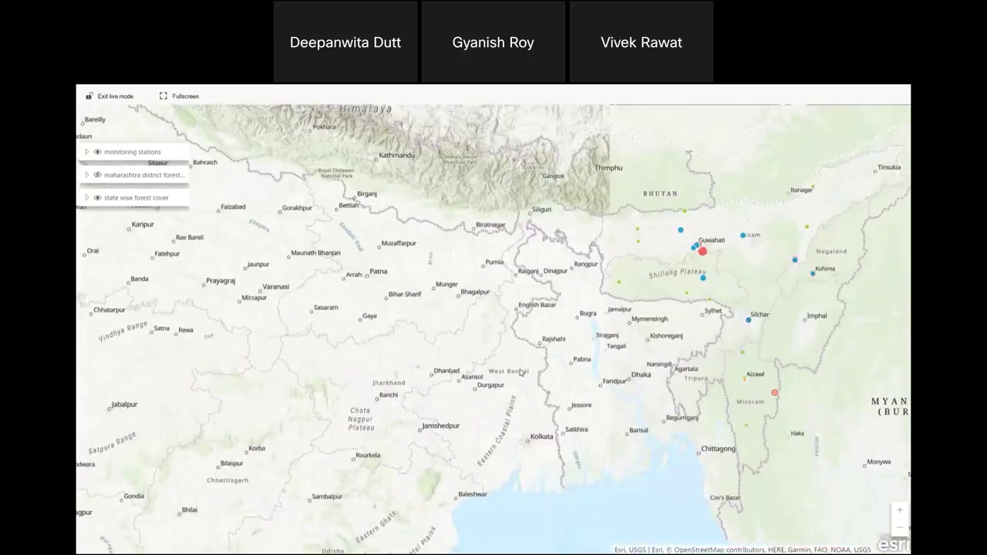
{"action": "scroll", "coordinate": [333, 300], "scroll_direction": "down", "scroll_amount": 2}
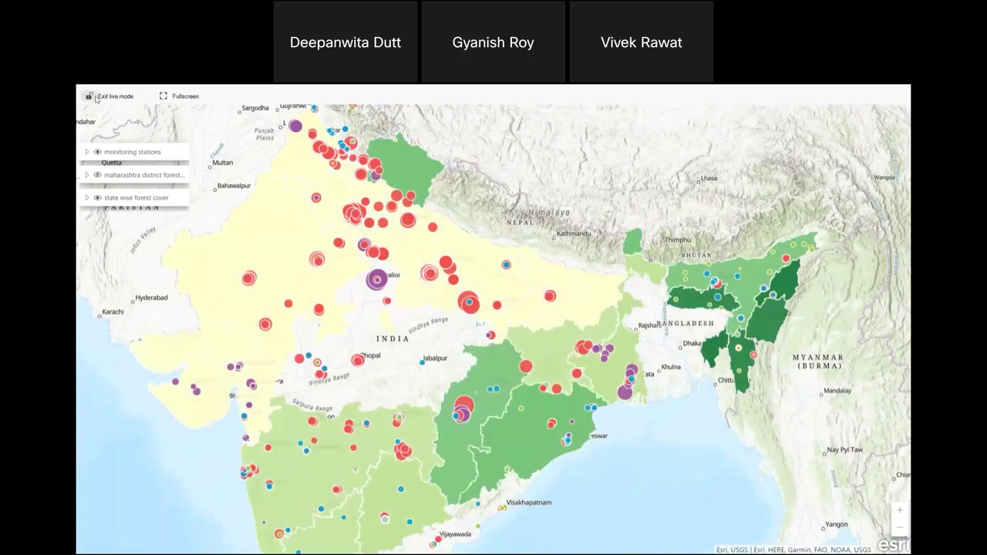
{"action": "left_click", "coordinate": [96, 99]}
{"action": "key", "text": "Right"}
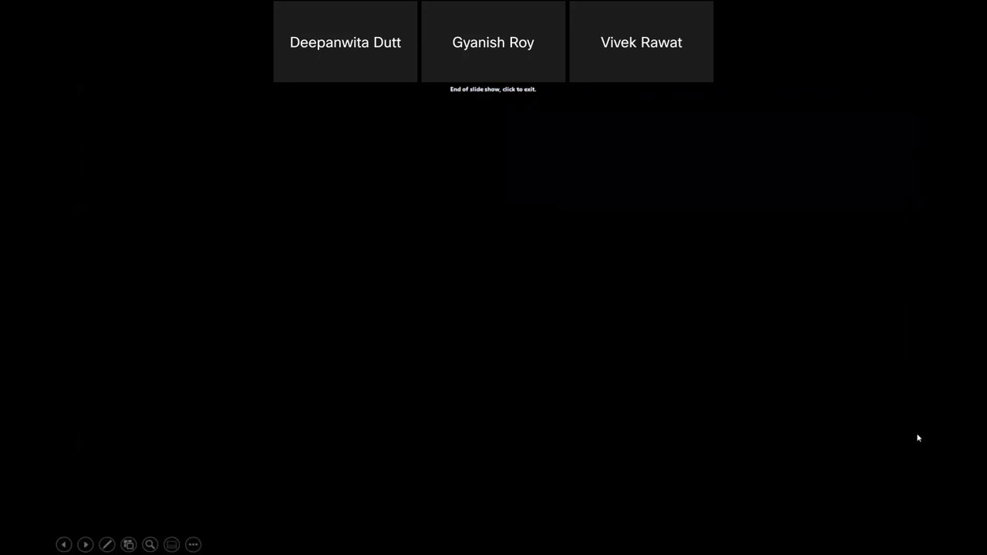
Close the map presentation without saving and return to Office_demo's Extending Capabilities slide.
{"action": "left_click", "coordinate": [917, 436]}
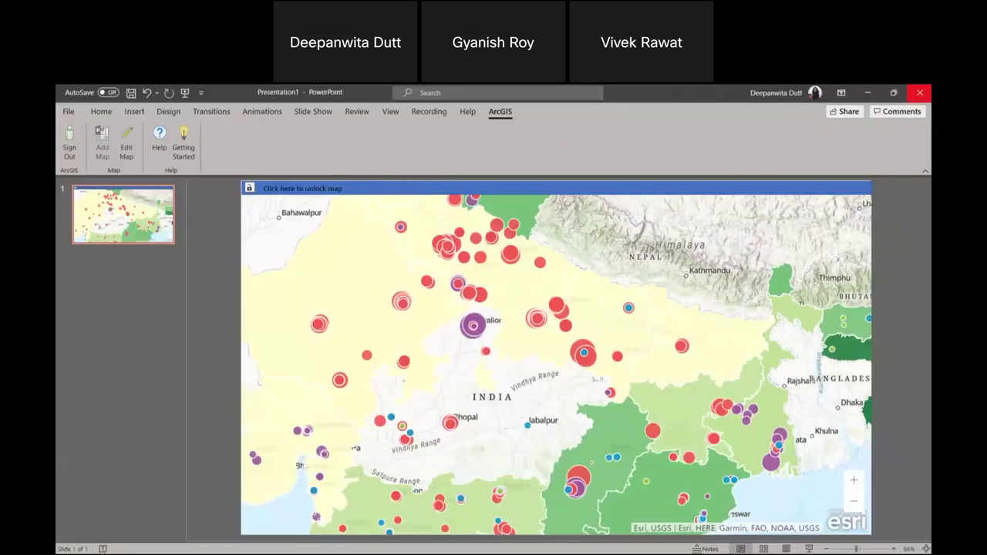
{"action": "left_click", "coordinate": [919, 92]}
{"action": "left_click", "coordinate": [552, 391]}
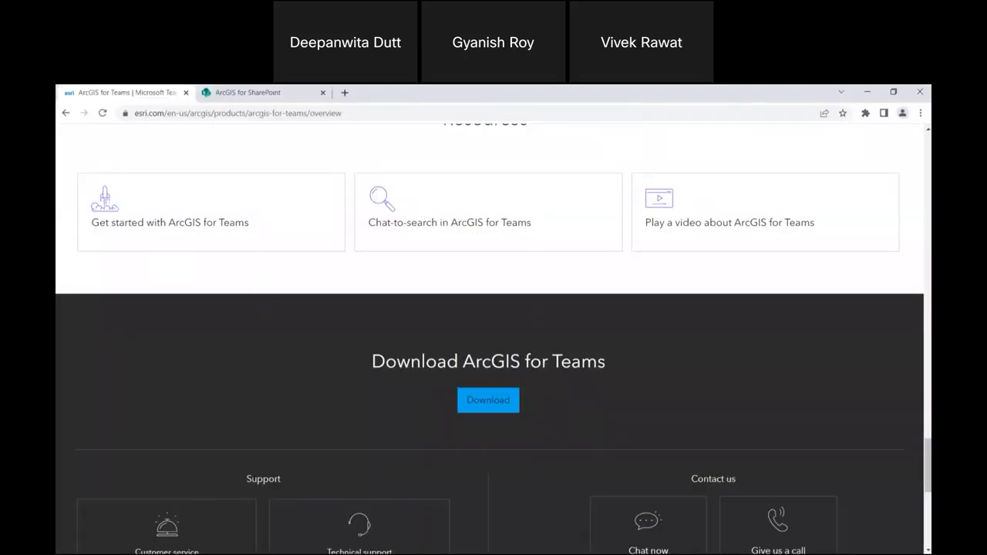
{"action": "key", "text": "alt+Tab"}
{"action": "key", "text": "Down"}
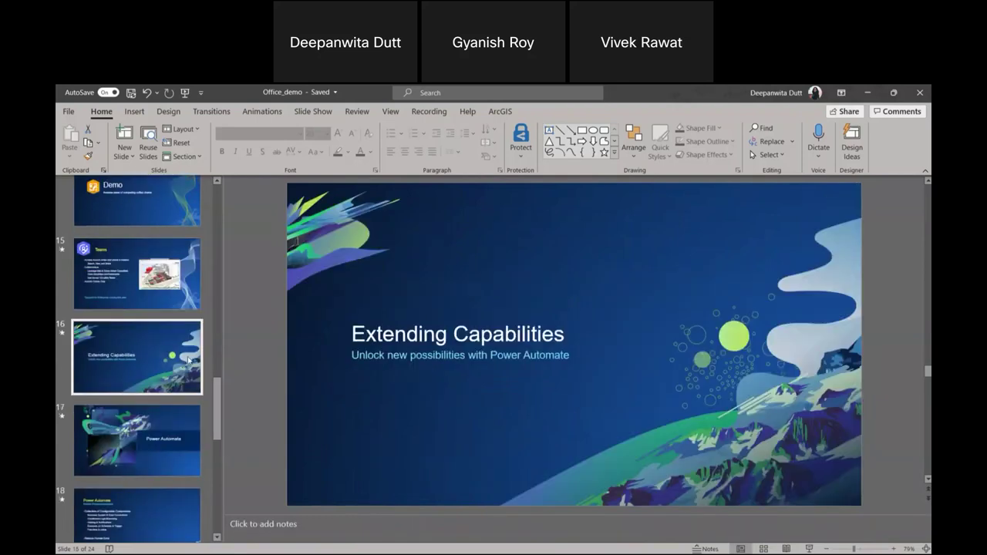
Present from Extending Capabilities through the Power Automate slides to the 85% Adoption of RPA chart.
{"action": "left_click", "coordinate": [810, 549]}
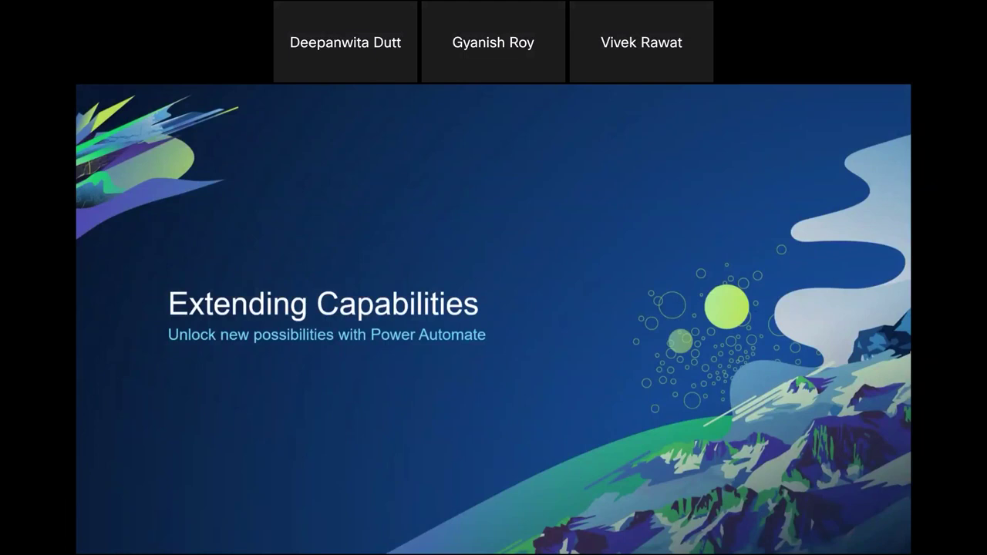
{"action": "key", "text": "Right"}
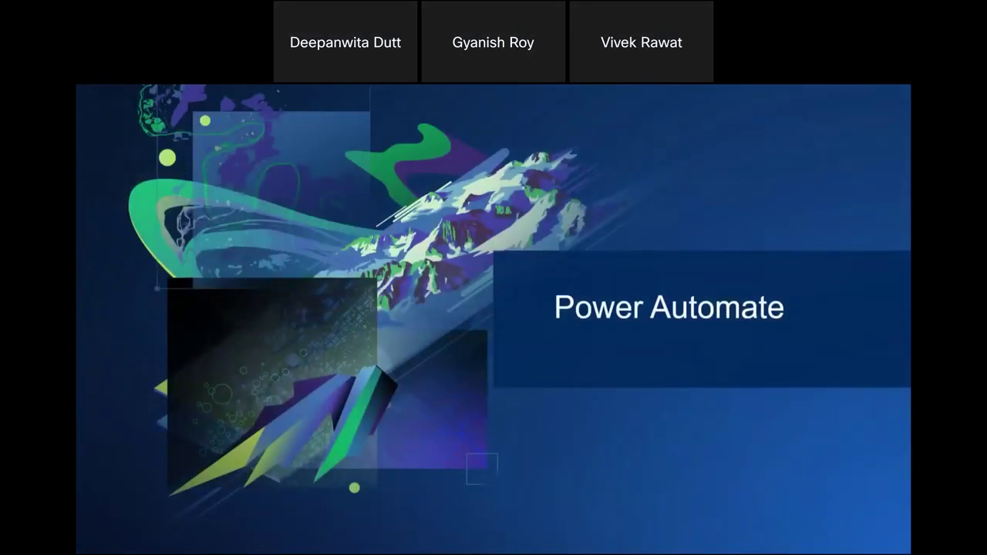
{"action": "key", "text": "Right"}
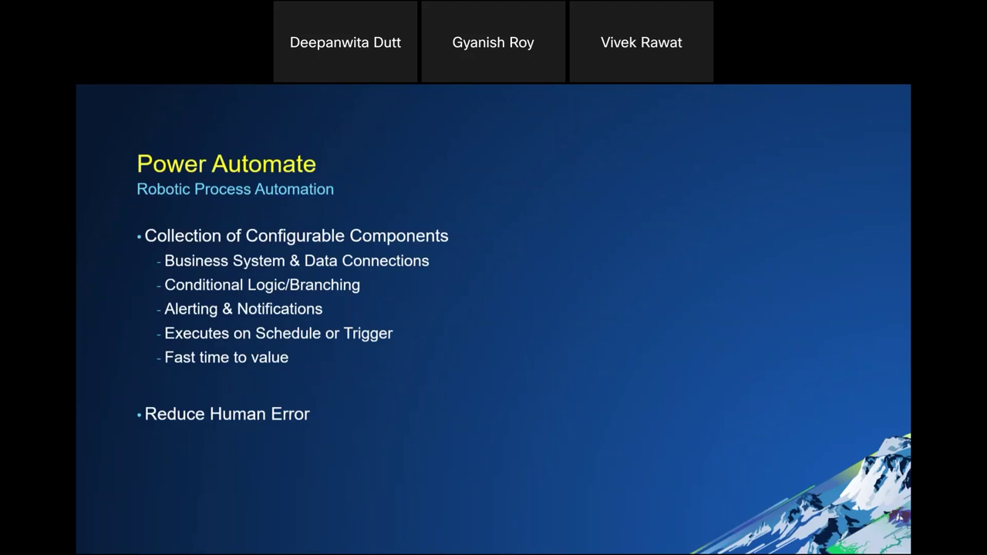
{"action": "key", "text": "Right"}
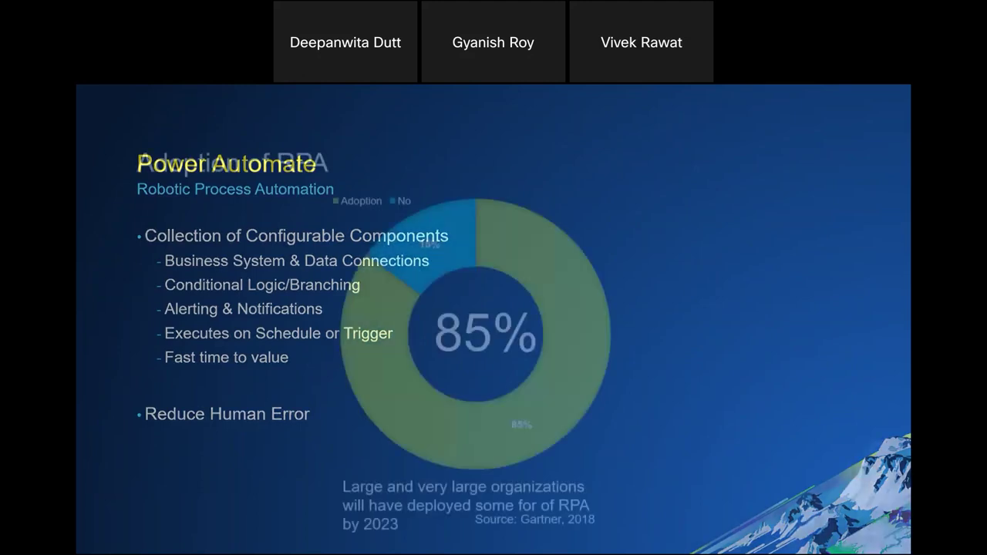
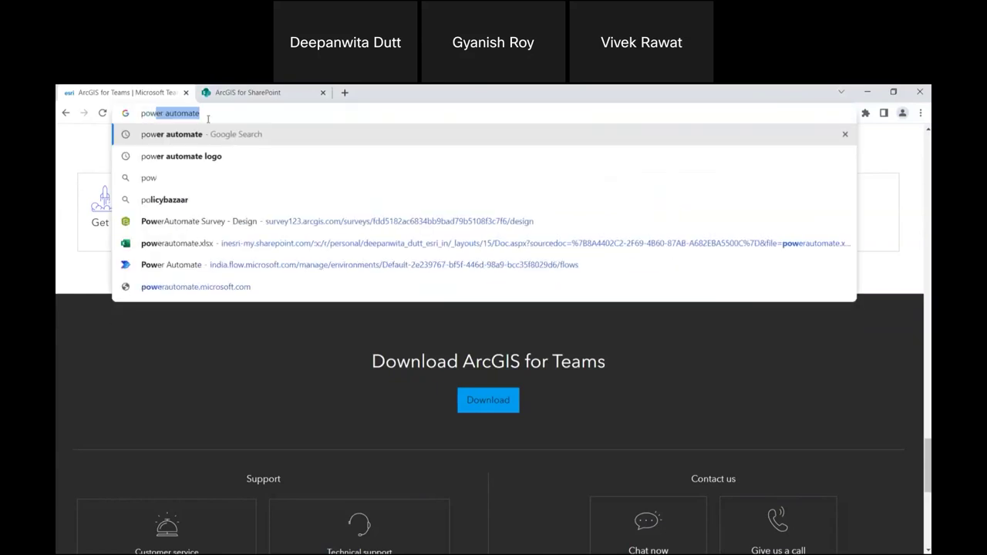
Search Google for 'powerautomate for arcgis' and skim the first Esri article on ArcGIS connectors.
{"action": "type", "text": "ate"}
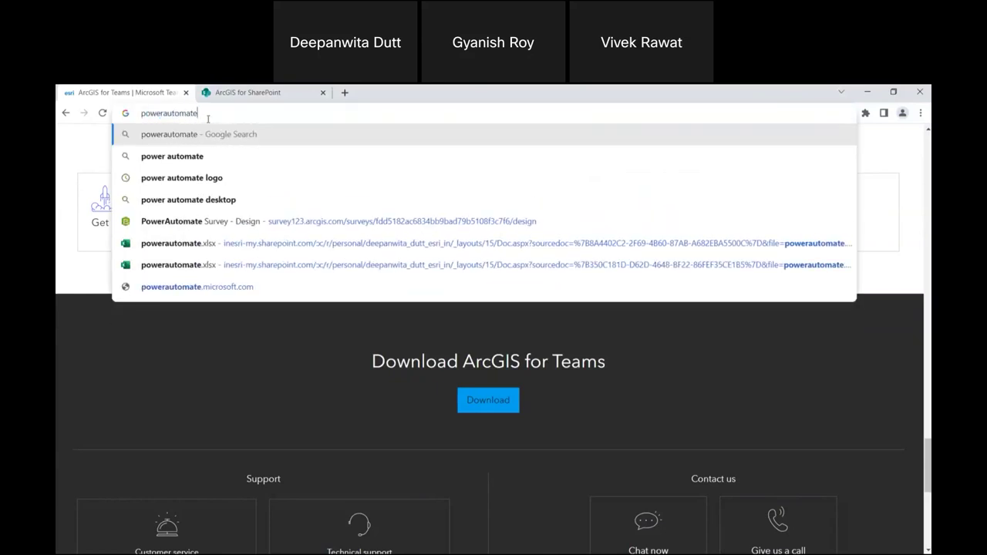
{"action": "type", "text": " for arcgis"}
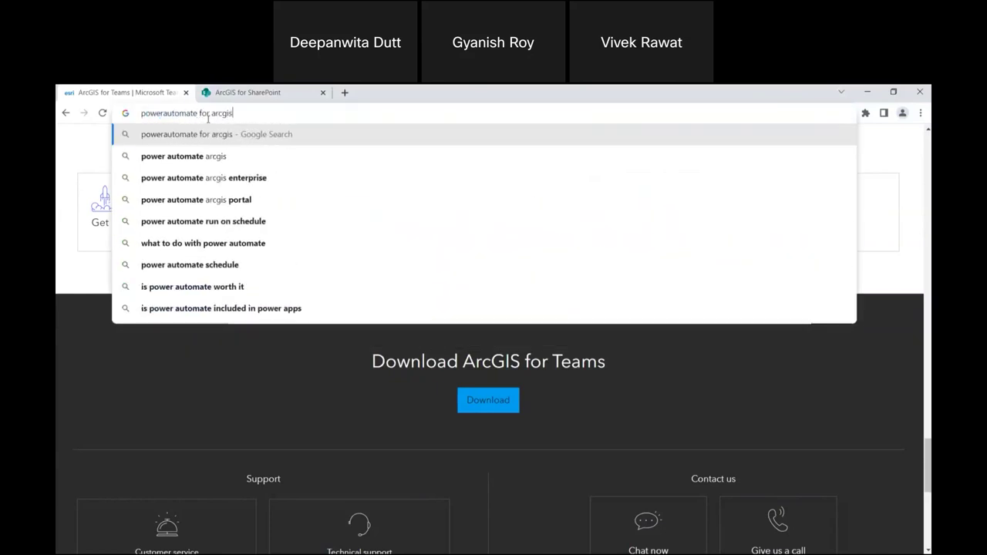
{"action": "key", "text": "Return"}
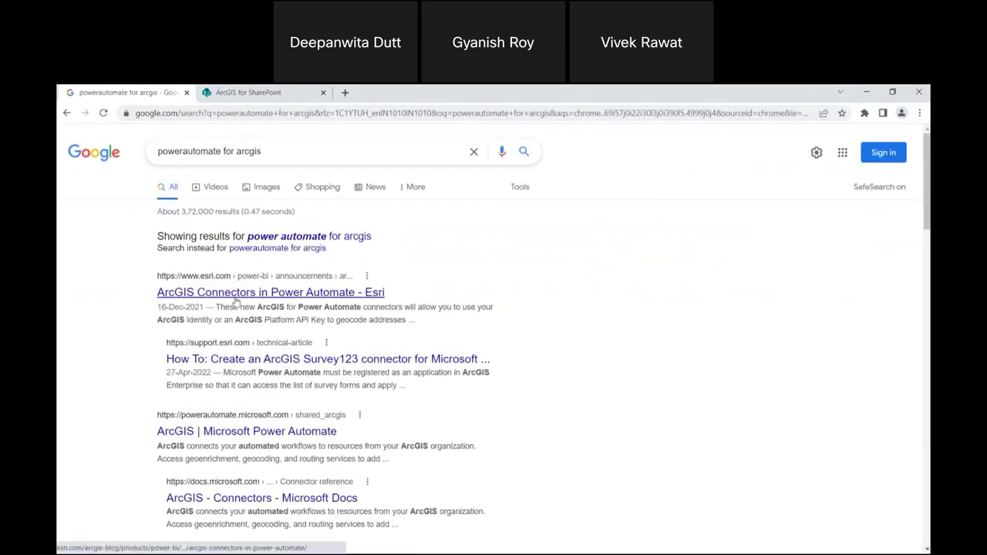
{"action": "left_click", "coordinate": [236, 296]}
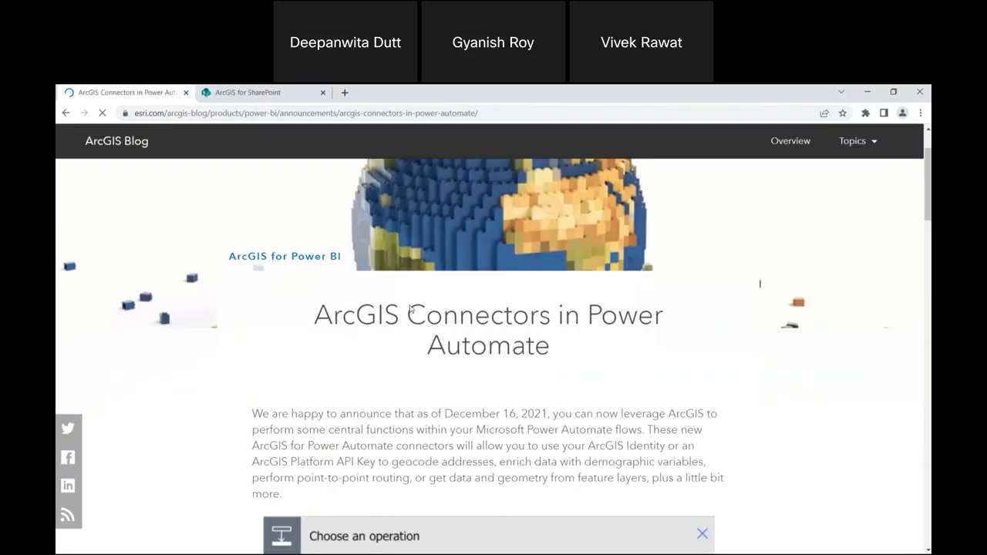
{"action": "left_click", "coordinate": [67, 113]}
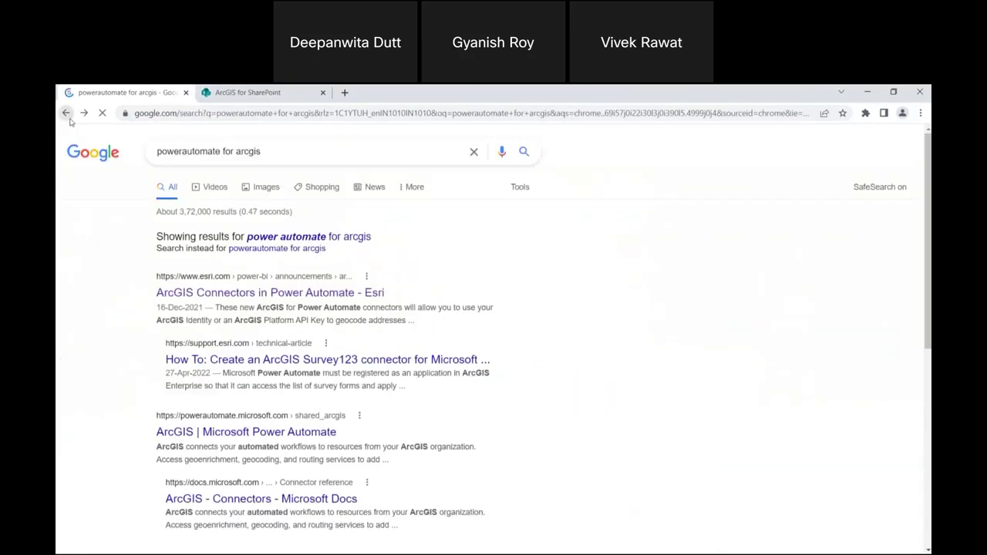
{"action": "scroll", "coordinate": [301, 185], "scroll_direction": "down", "scroll_amount": 2}
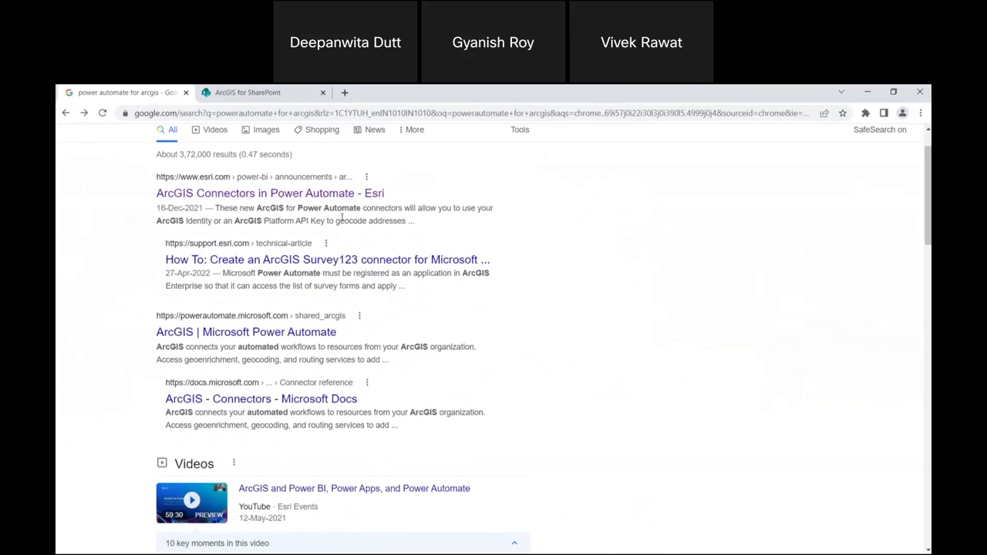
{"action": "scroll", "coordinate": [297, 169], "scroll_direction": "up", "scroll_amount": 1}
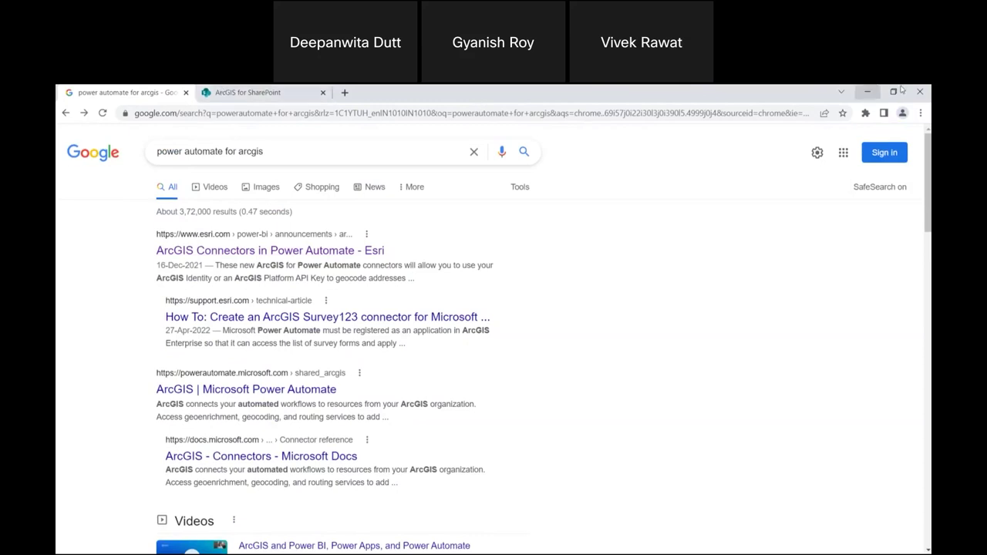
Open the saved Power Automate site (make.powerautomate.com) in a new browser tab.
{"action": "left_click", "coordinate": [895, 92]}
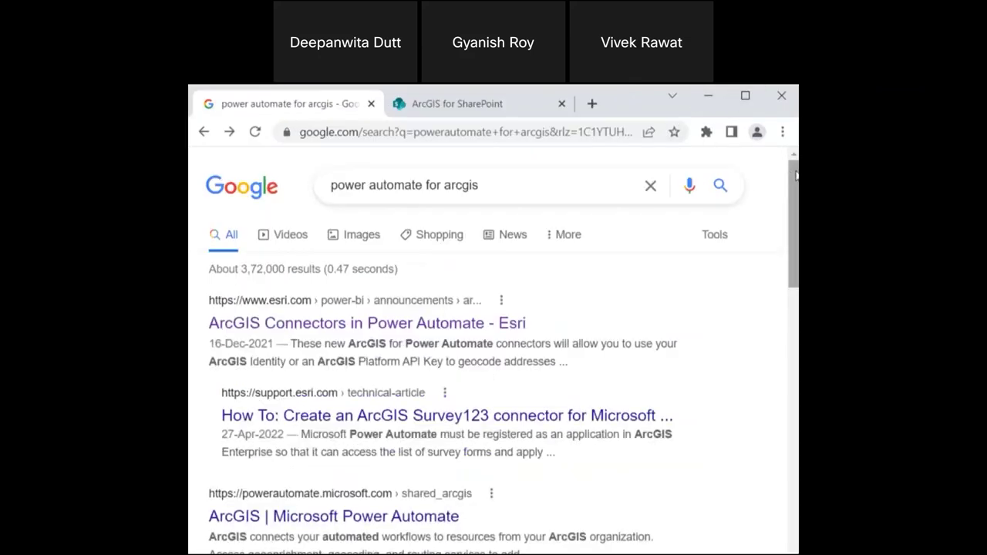
{"action": "left_click", "coordinate": [500, 105]}
{"action": "left_click", "coordinate": [591, 103]}
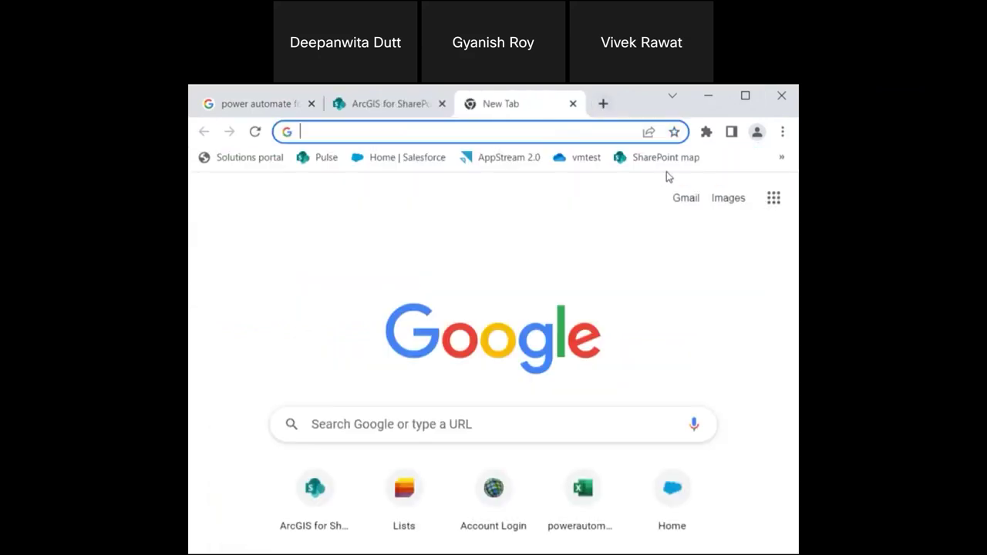
{"action": "left_click", "coordinate": [782, 157]}
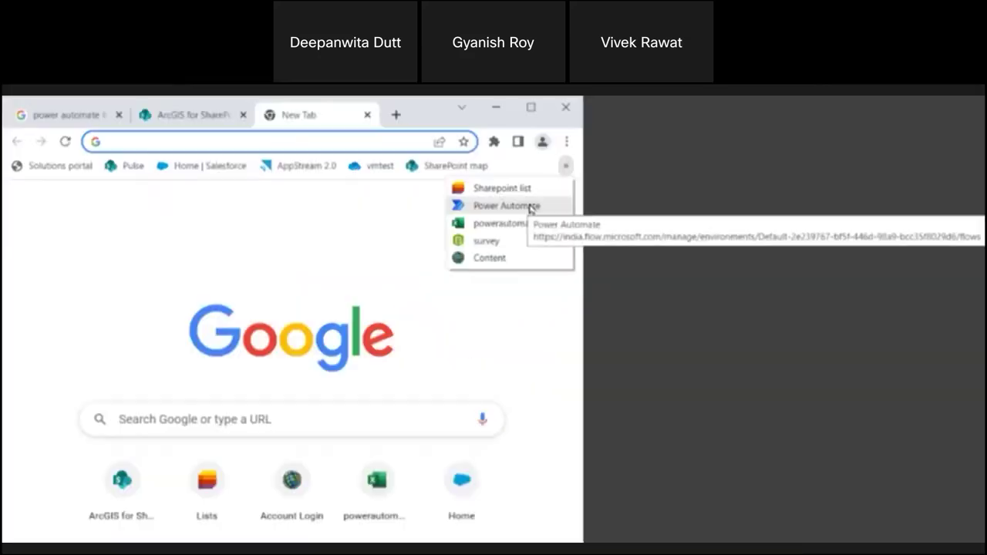
{"action": "left_click", "coordinate": [745, 202]}
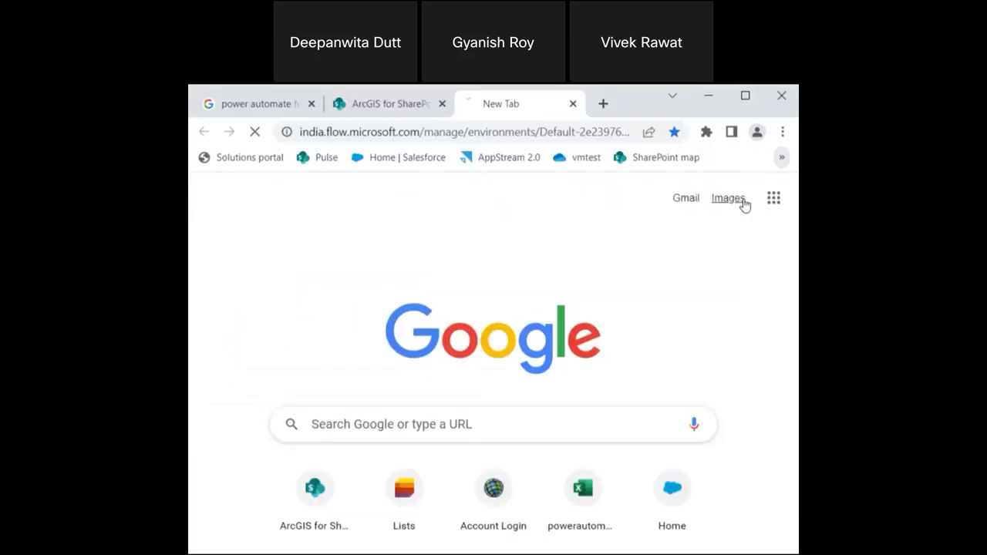
Open the most recent 'Track Survey123 responses in Excel Online (Business) sheet - 3' flow in the editor.
{"action": "left_click", "coordinate": [743, 97]}
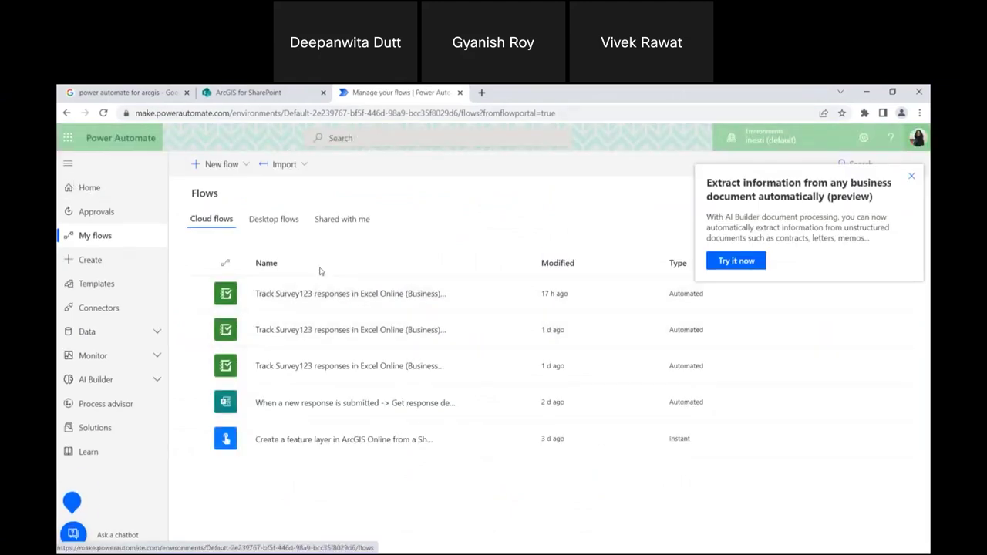
{"action": "left_click", "coordinate": [357, 301]}
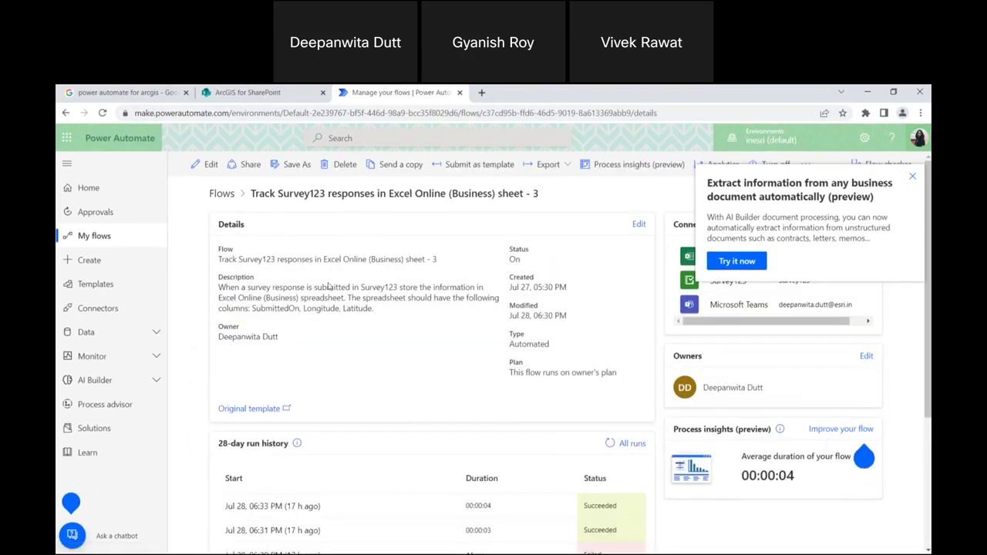
{"action": "left_click", "coordinate": [199, 165]}
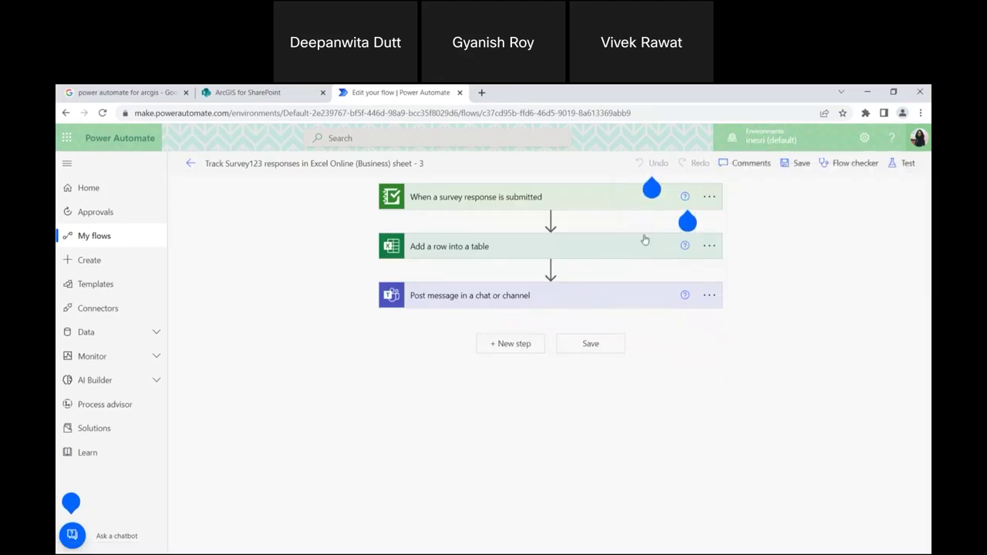
{"action": "left_click", "coordinate": [503, 202]}
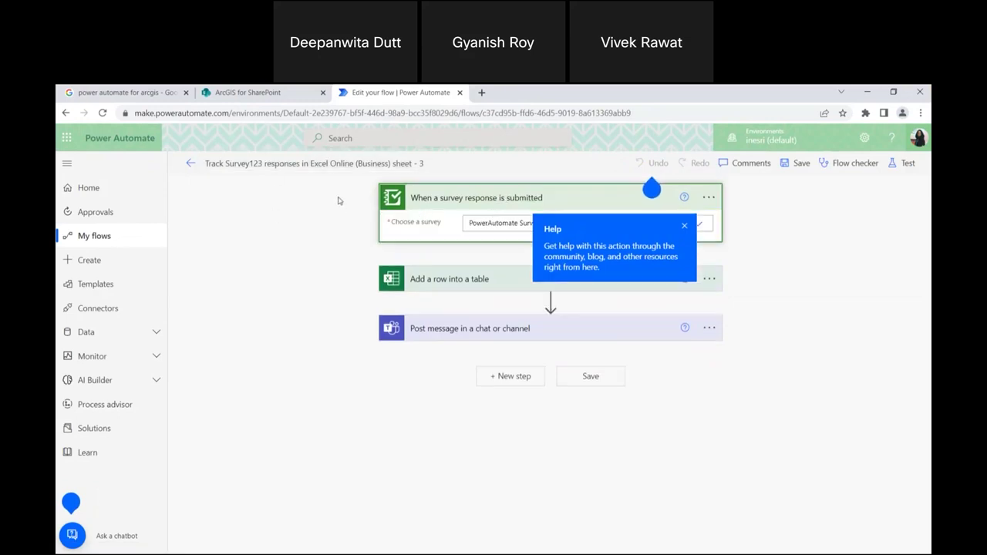
{"action": "left_click", "coordinate": [685, 229]}
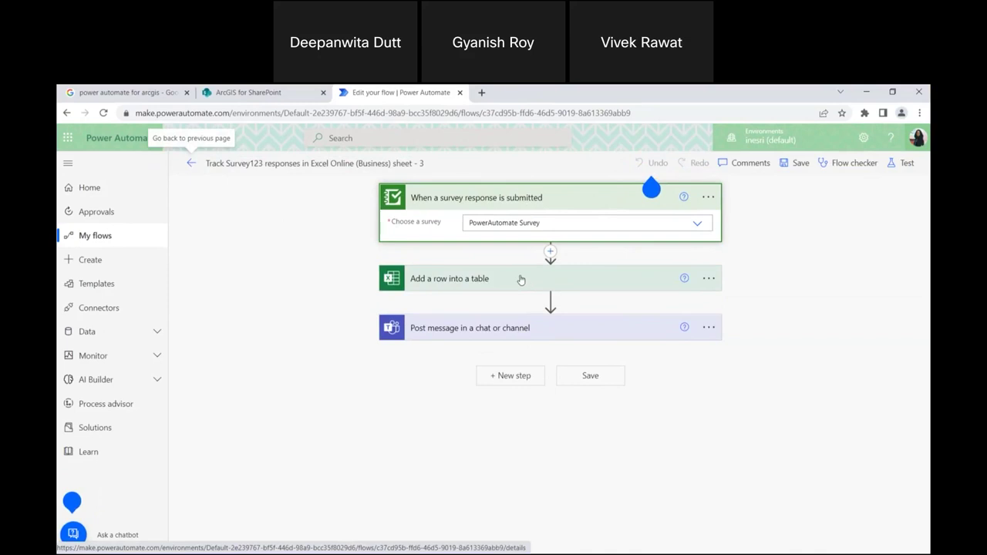
{"action": "left_click", "coordinate": [521, 280]}
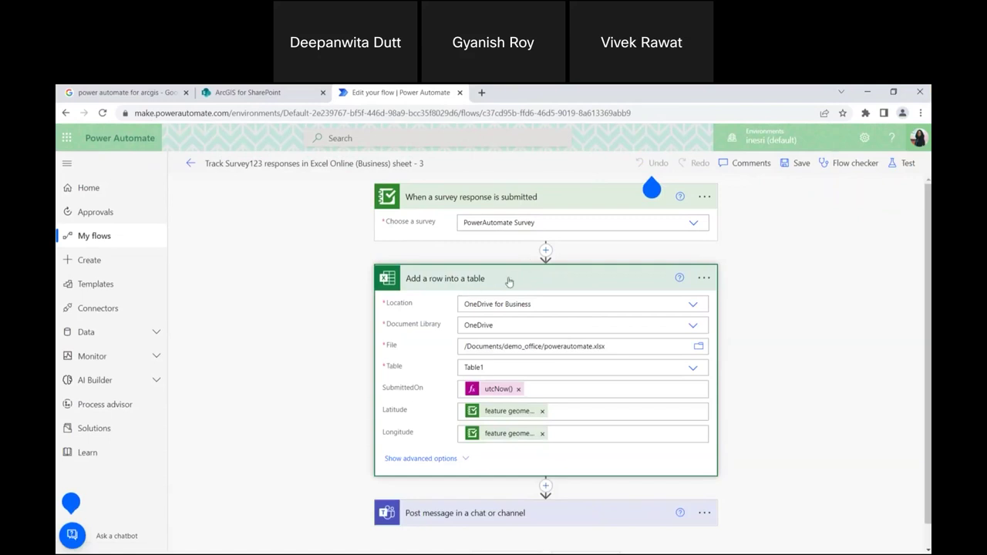
{"action": "scroll", "coordinate": [507, 496], "scroll_direction": "down", "scroll_amount": 1}
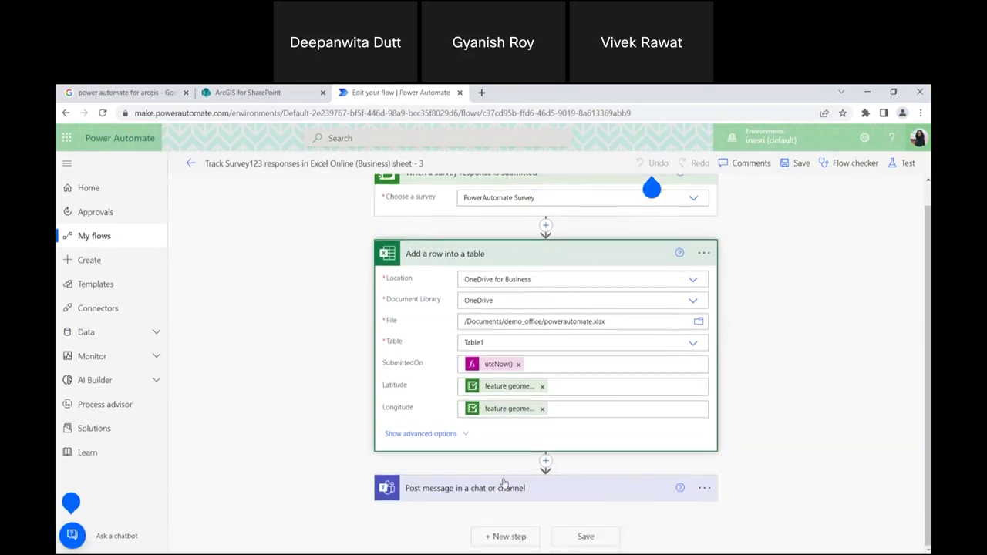
{"action": "left_click", "coordinate": [614, 489]}
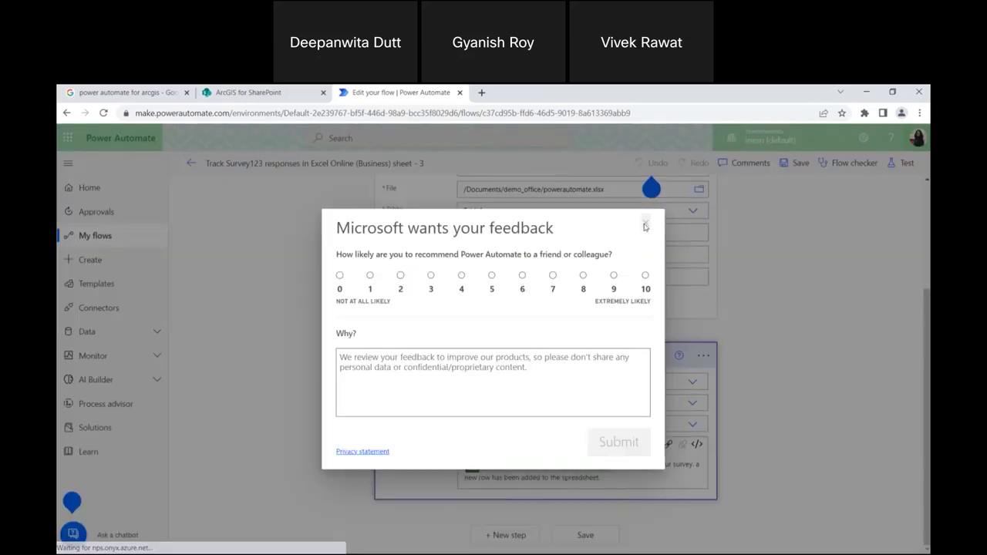
{"action": "left_click", "coordinate": [646, 225]}
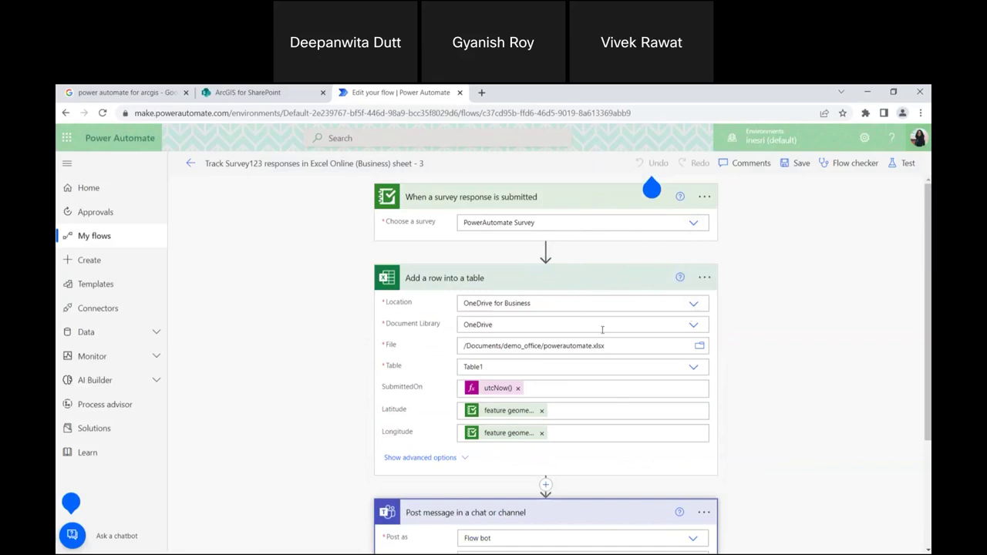
{"action": "scroll", "coordinate": [679, 385], "scroll_direction": "down", "scroll_amount": 1}
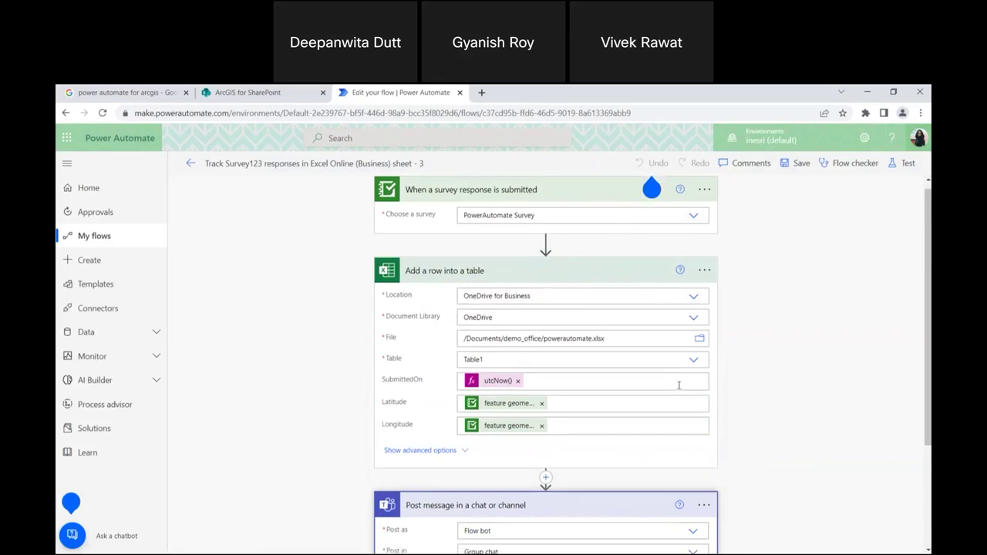
{"action": "scroll", "coordinate": [753, 463], "scroll_direction": "down", "scroll_amount": 2}
{"action": "scroll", "coordinate": [778, 344], "scroll_direction": "down", "scroll_amount": 1}
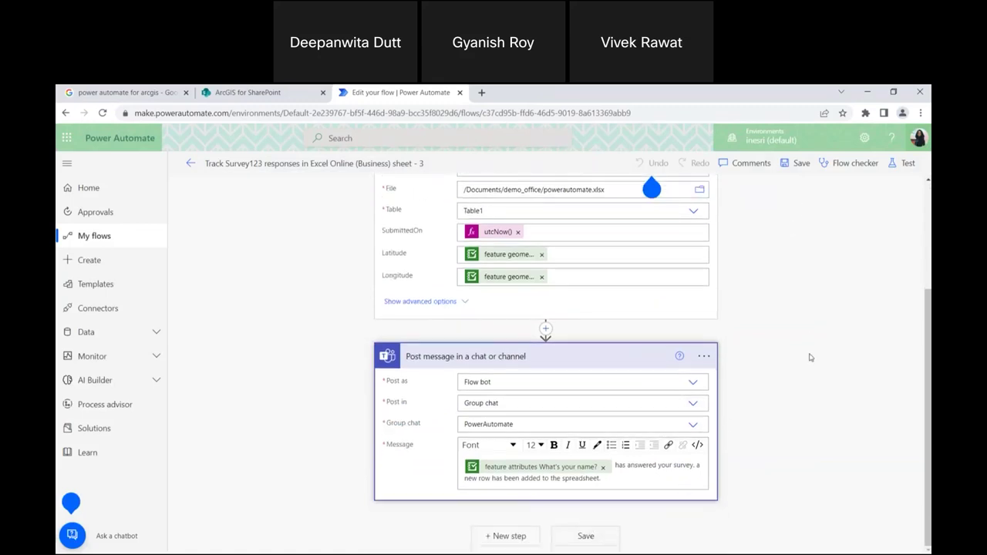
{"action": "left_click", "coordinate": [905, 166]}
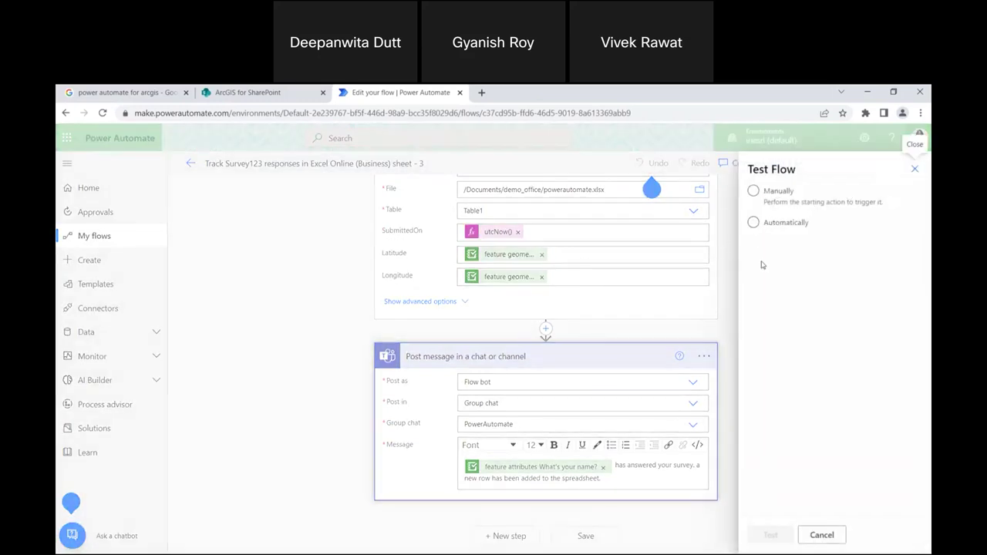
{"action": "left_click", "coordinate": [915, 169]}
{"action": "scroll", "coordinate": [833, 285], "scroll_direction": "up", "scroll_amount": 3}
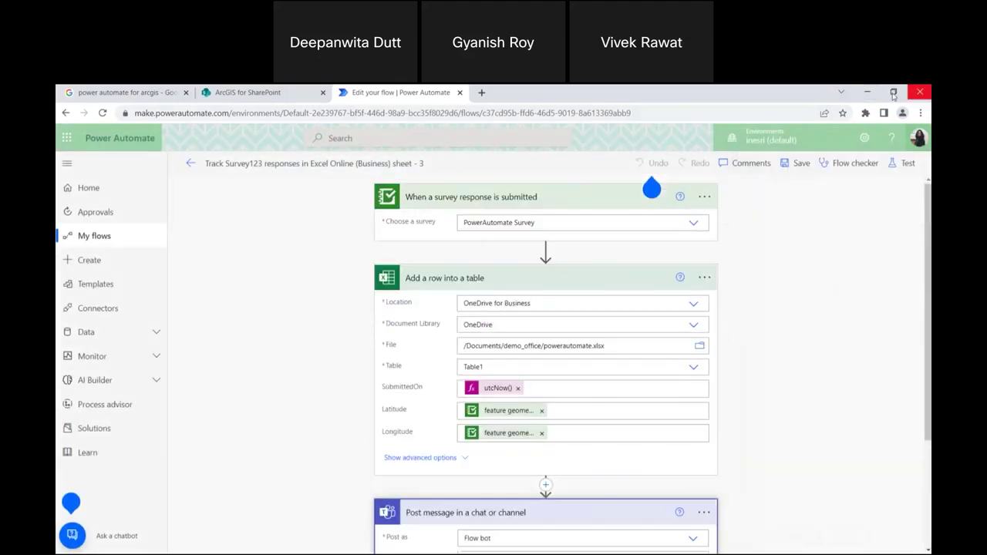
Open the PowerAutomate Survey design page from the 'survey' bookmark in a new maximized tab.
{"action": "left_click", "coordinate": [893, 94]}
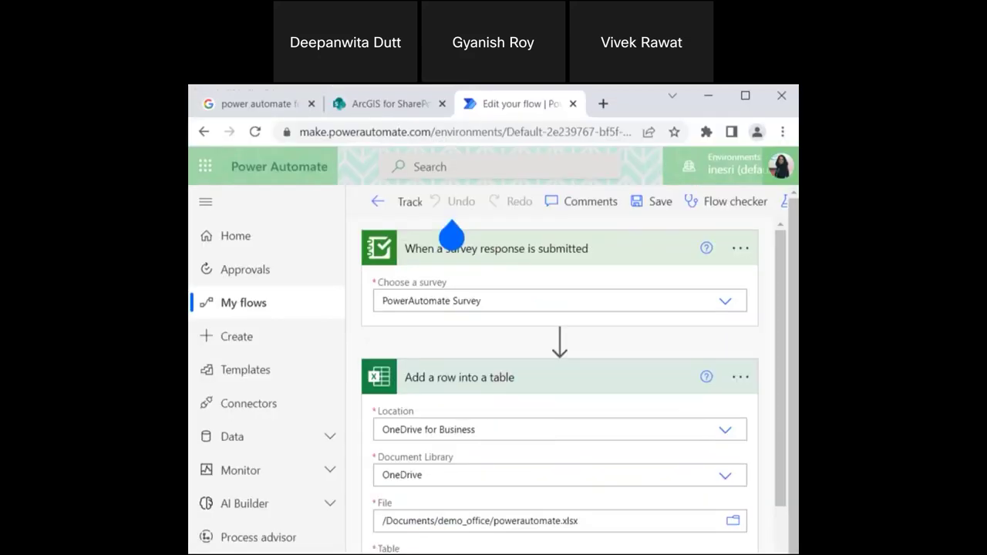
{"action": "left_click", "coordinate": [604, 103]}
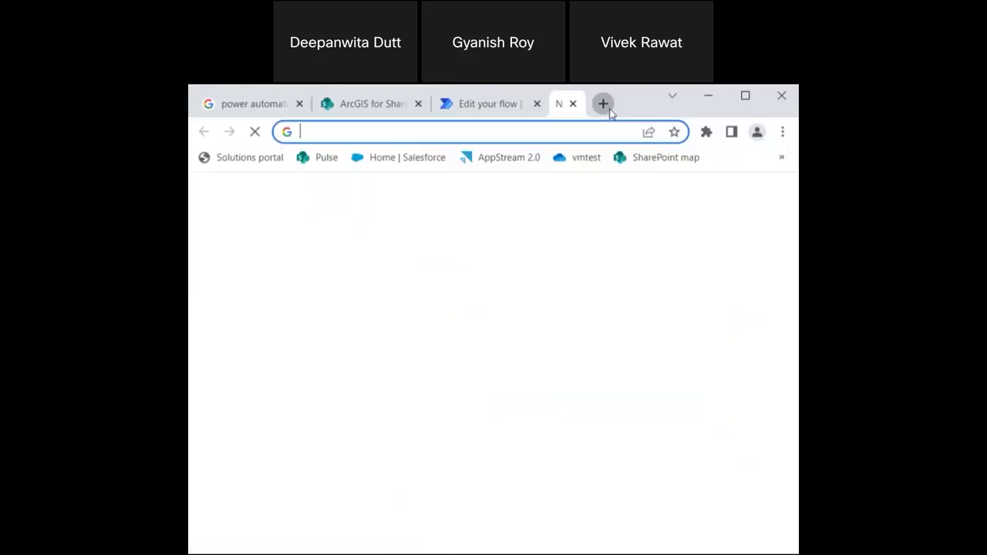
{"action": "left_click", "coordinate": [781, 159]}
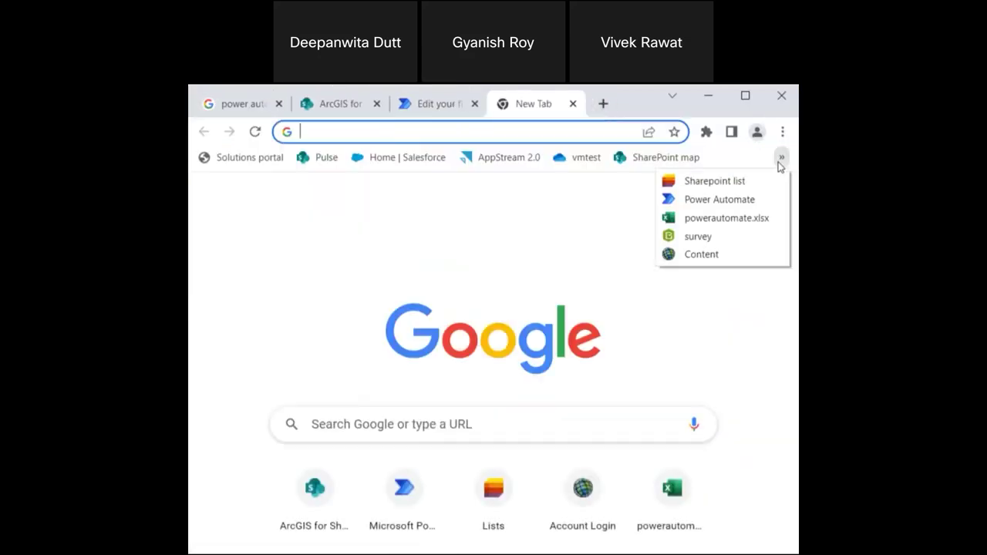
{"action": "left_click", "coordinate": [701, 236]}
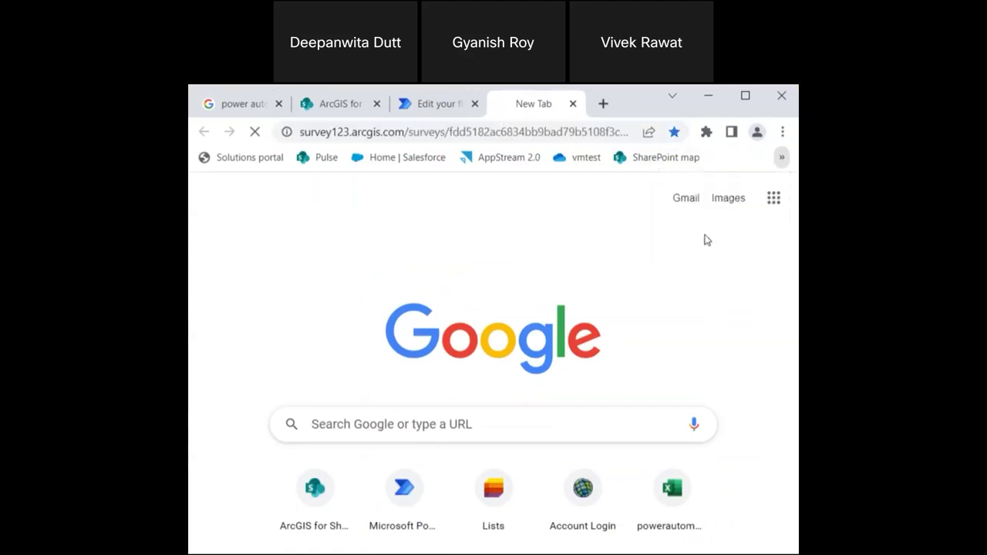
{"action": "left_click", "coordinate": [745, 98]}
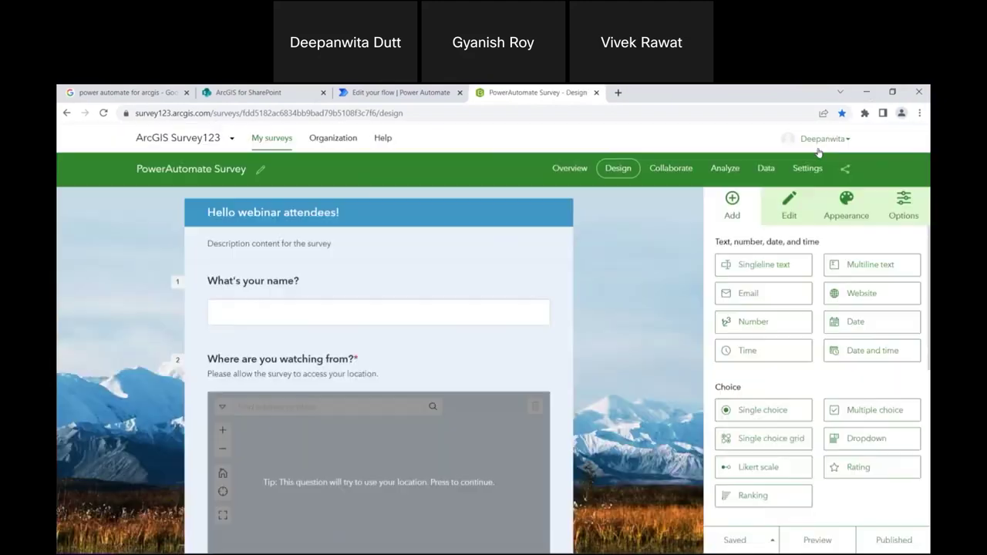
Copy the PowerAutomate Survey's share link and open a blank new tab beside it.
{"action": "left_click", "coordinate": [845, 169]}
{"action": "left_click", "coordinate": [787, 219]}
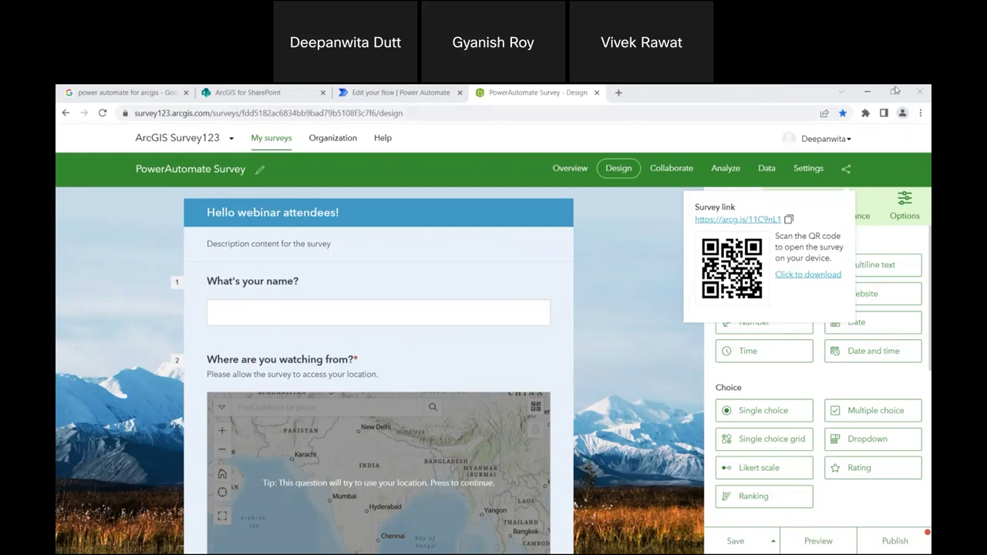
{"action": "left_click", "coordinate": [895, 92]}
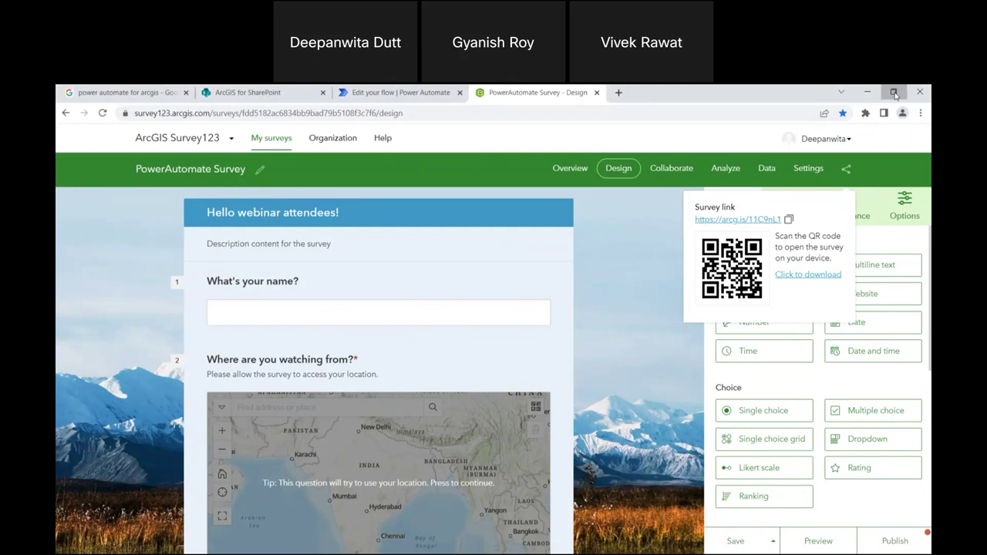
{"action": "left_click", "coordinate": [618, 93]}
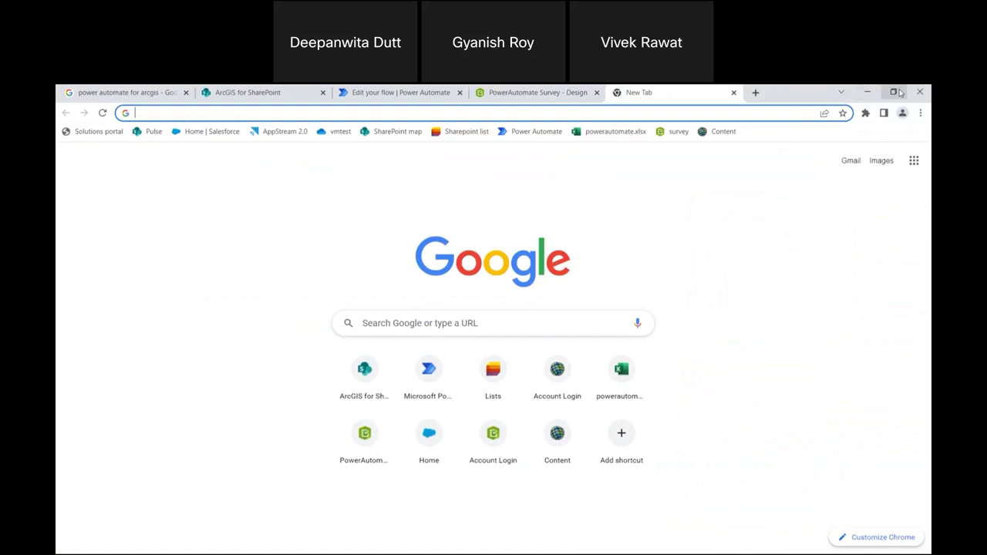
{"action": "left_click", "coordinate": [895, 92]}
Open powerautomate.xlsx from the bookmarks, then bring up the flow's Test options set to Manually.
{"action": "left_click", "coordinate": [782, 158]}
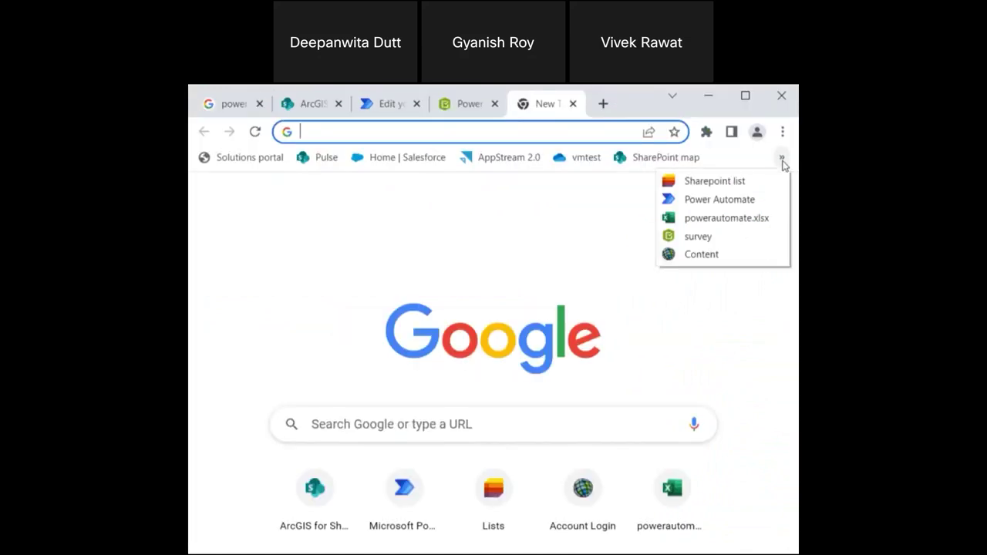
{"action": "left_click", "coordinate": [730, 219]}
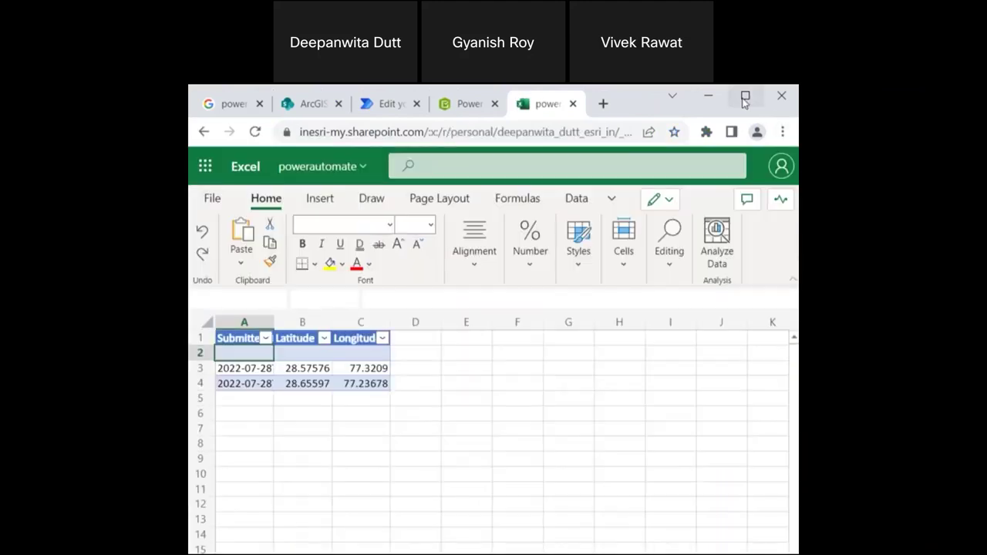
{"action": "key", "text": "super+Up"}
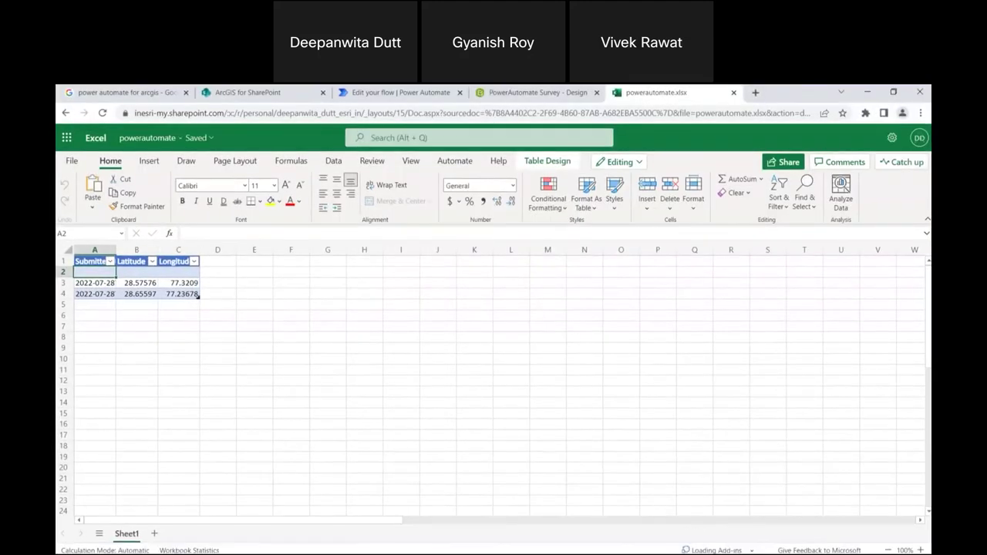
{"action": "left_click", "coordinate": [393, 92]}
{"action": "left_click", "coordinate": [901, 165]}
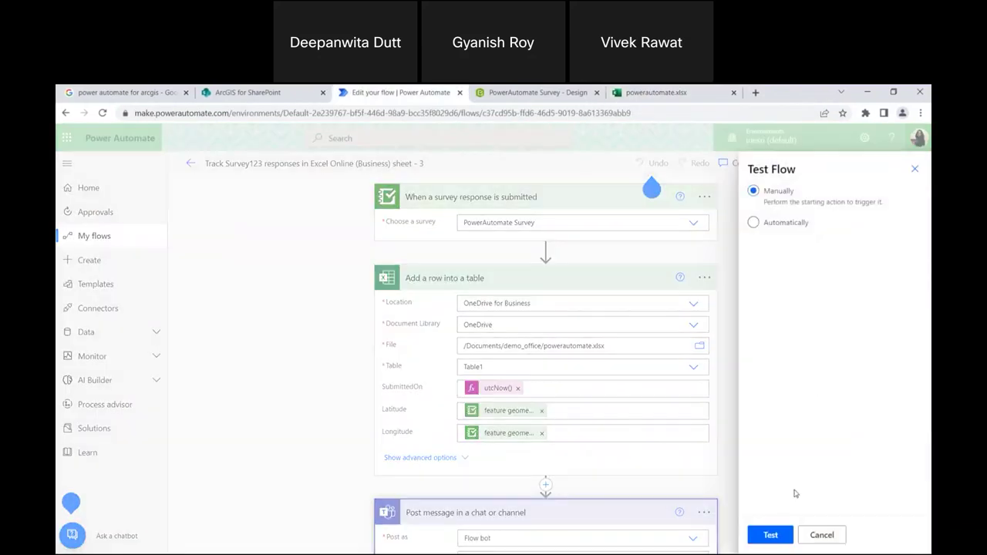
Run a manual test of the flow, then switch to the maximized powerautomate.xlsx workbook.
{"action": "left_click", "coordinate": [774, 534]}
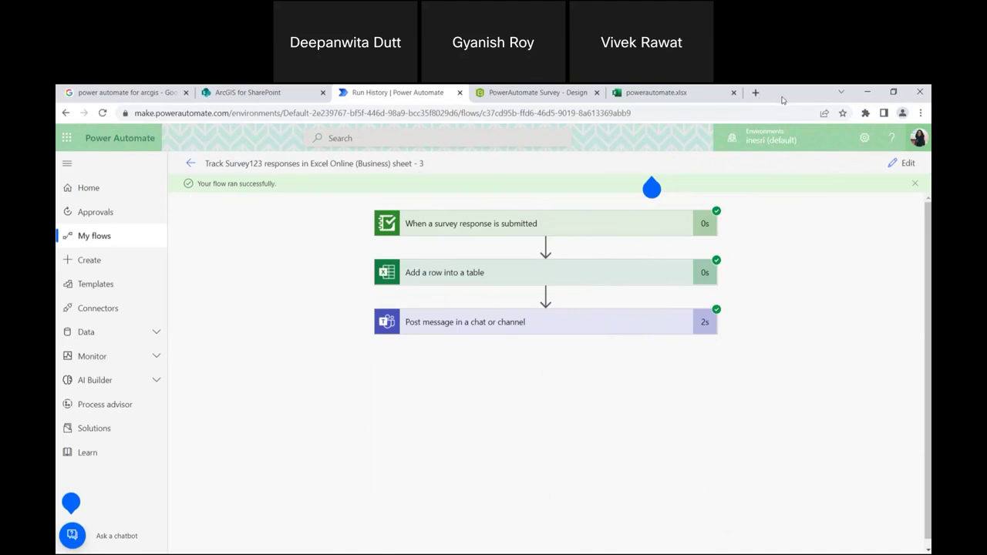
{"action": "left_click", "coordinate": [904, 94]}
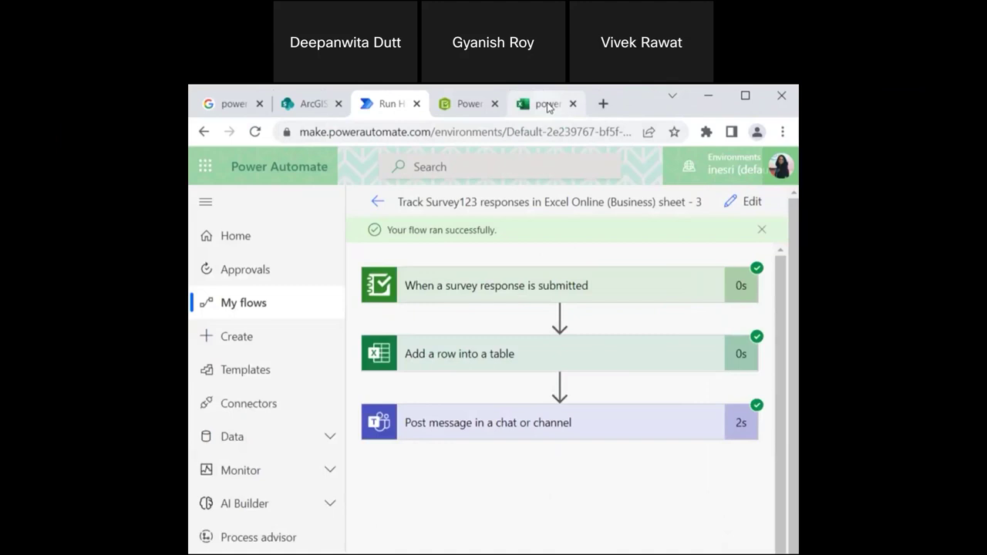
{"action": "left_click", "coordinate": [549, 106]}
{"action": "left_click", "coordinate": [746, 95]}
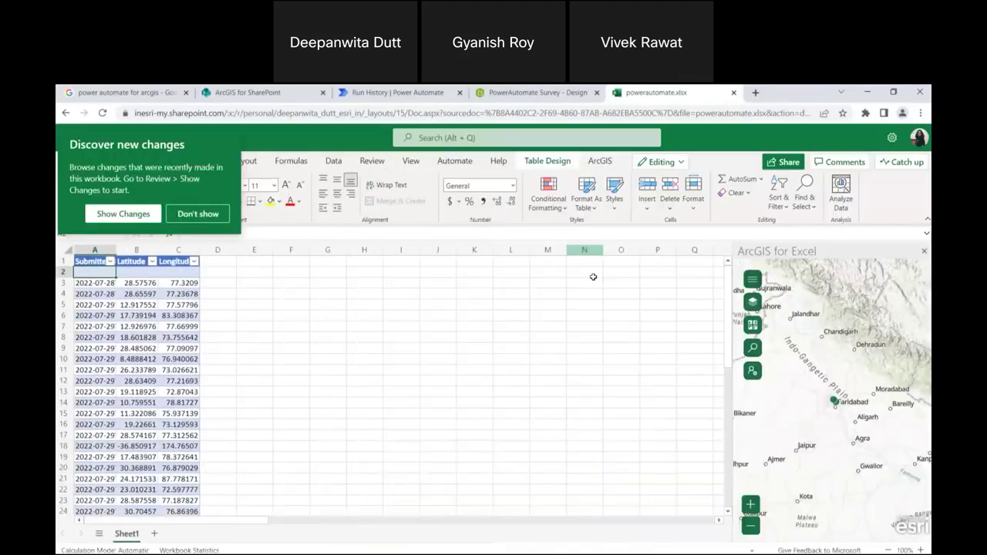
Widen the ArcGIS map pane and remove the Webinar attendees layer from the map.
{"action": "left_click_drag", "start_coordinate": [730, 369], "coordinate": [420, 367]}
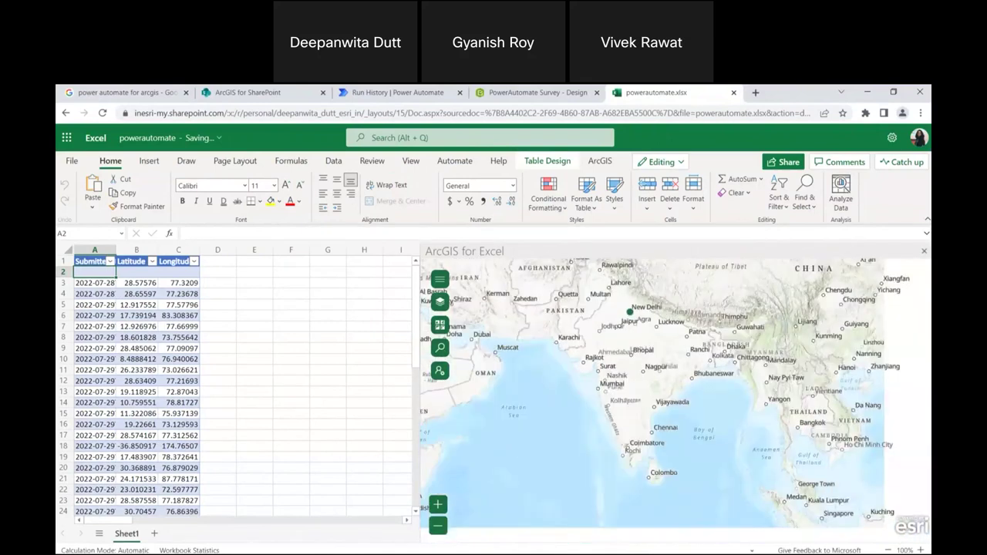
{"action": "scroll", "coordinate": [276, 357], "scroll_direction": "down", "scroll_amount": 2}
{"action": "scroll", "coordinate": [240, 381], "scroll_direction": "up", "scroll_amount": 2}
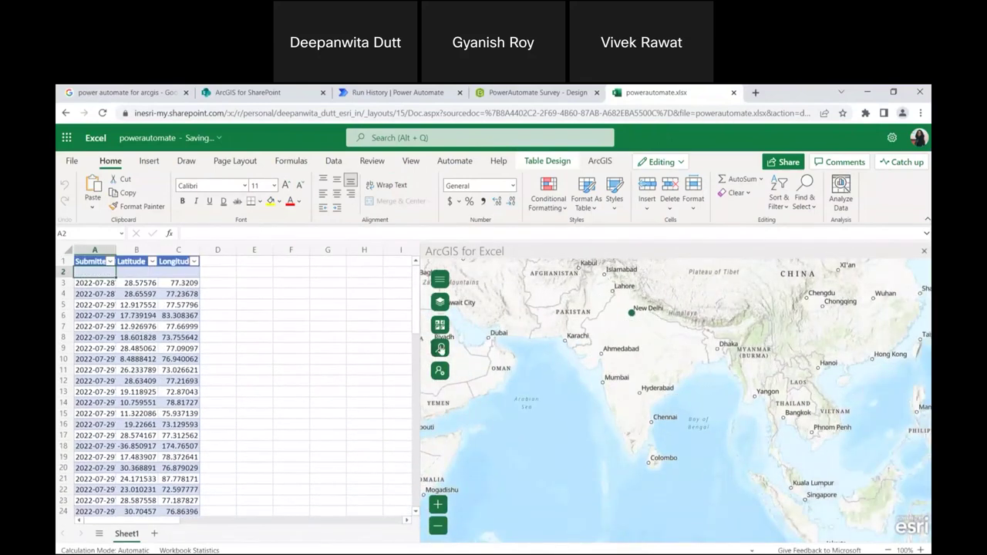
{"action": "scroll", "coordinate": [728, 307], "scroll_direction": "up", "scroll_amount": 1}
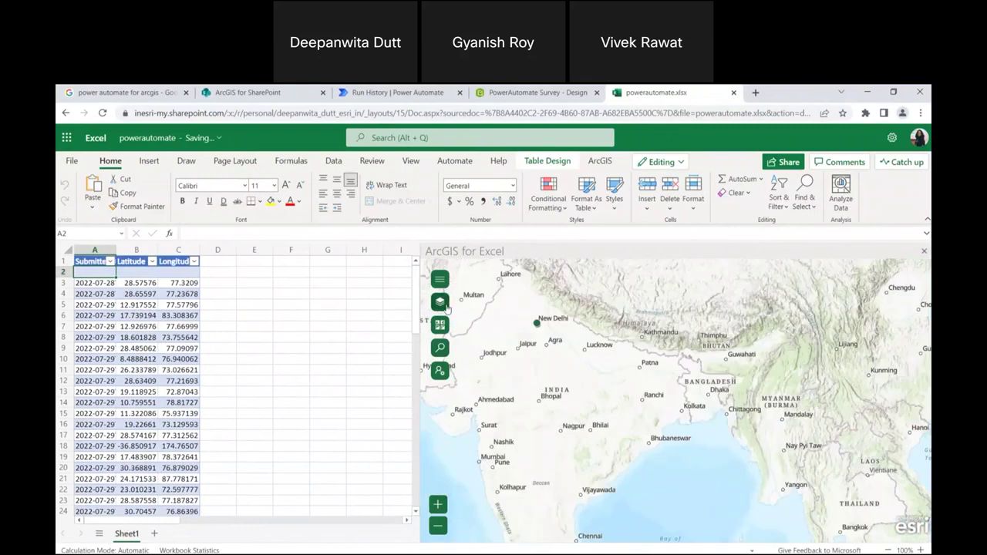
{"action": "left_click", "coordinate": [440, 302]}
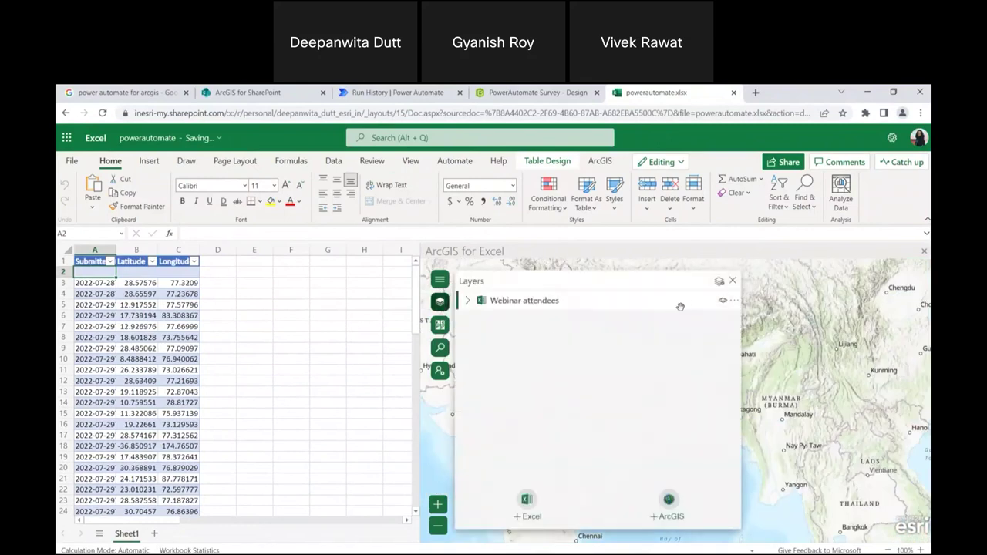
{"action": "left_click", "coordinate": [468, 301]}
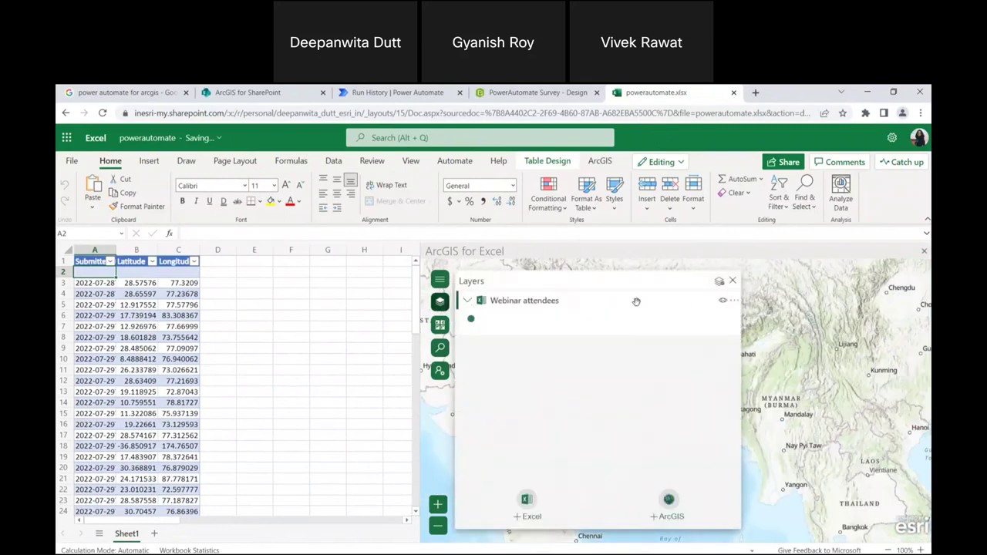
{"action": "left_click", "coordinate": [734, 300]}
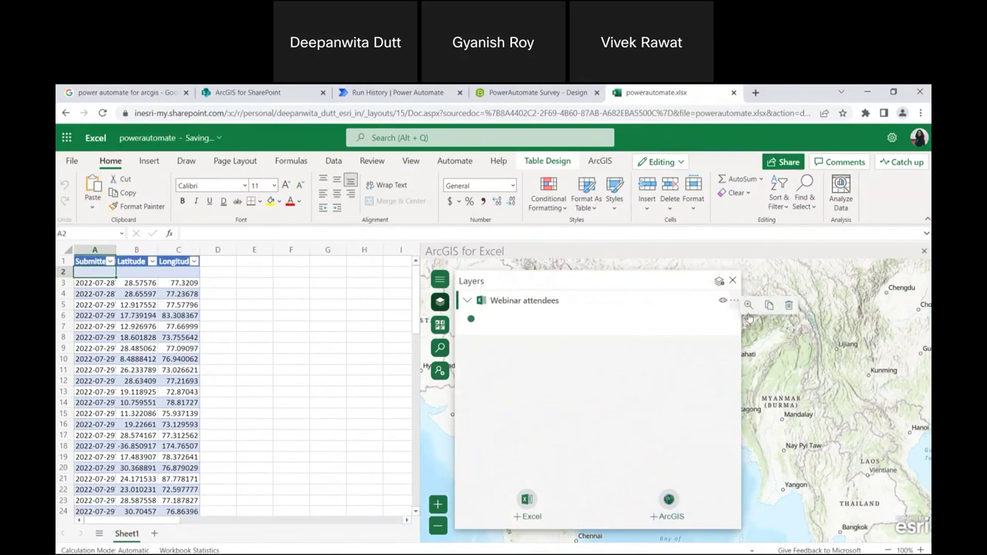
{"action": "left_click", "coordinate": [779, 312]}
{"action": "left_click", "coordinate": [703, 428]}
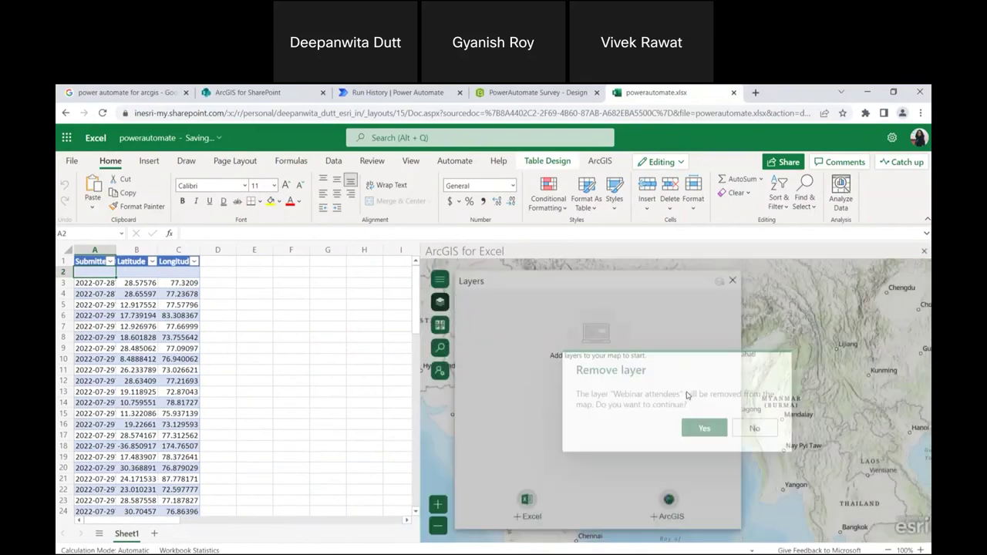
Start adding a layer from the workbook's Excel data, then back out of it.
{"action": "left_click", "coordinate": [526, 503]}
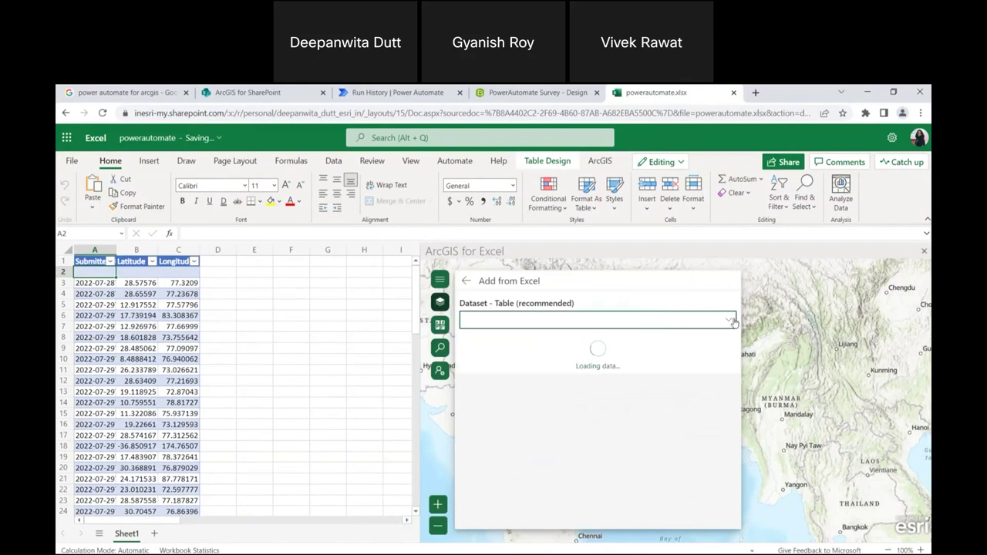
{"action": "left_click", "coordinate": [466, 281]}
{"action": "scroll", "coordinate": [209, 348], "scroll_direction": "down", "scroll_amount": 15}
{"action": "scroll", "coordinate": [208, 367], "scroll_direction": "up", "scroll_amount": 5}
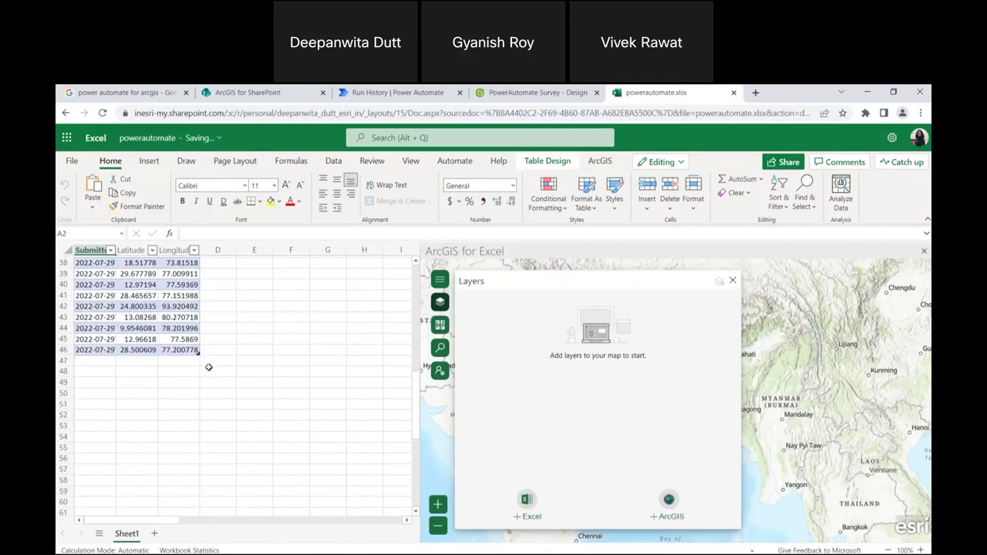
Add the workbook's survey response table to the ArcGIS map via +Excel, plotting points across India.
{"action": "left_click", "coordinate": [530, 519]}
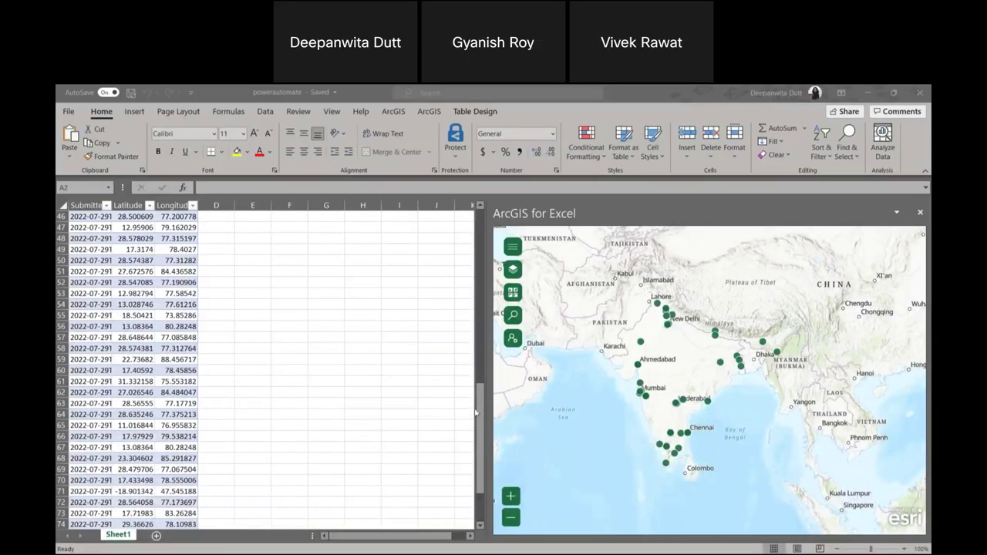
Review the new response rows and zoom the map around their points, then switch to Teams.
{"action": "left_click_drag", "start_coordinate": [482, 407], "coordinate": [480, 220]}
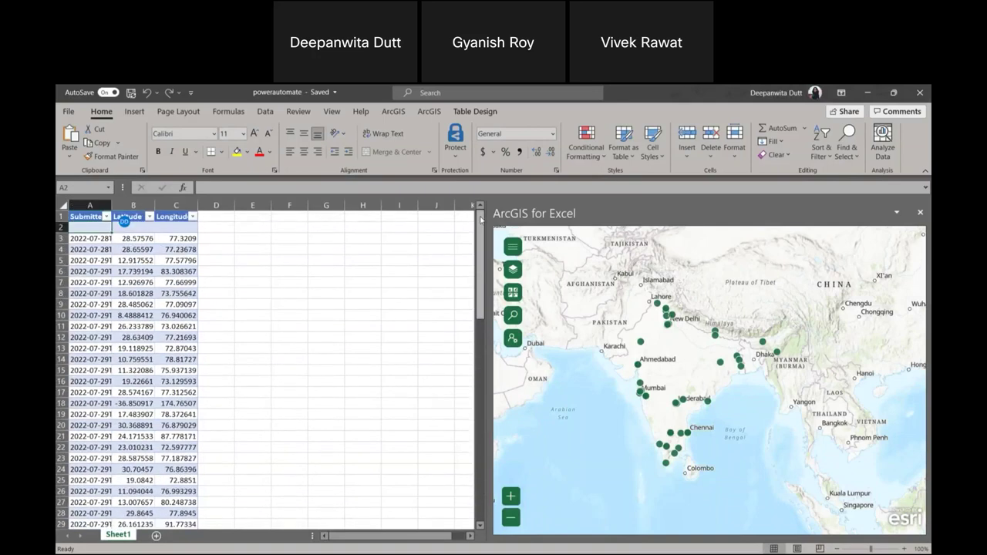
{"action": "left_click_drag", "start_coordinate": [481, 220], "coordinate": [482, 217]}
{"action": "scroll", "coordinate": [375, 276], "scroll_direction": "down", "scroll_amount": 18}
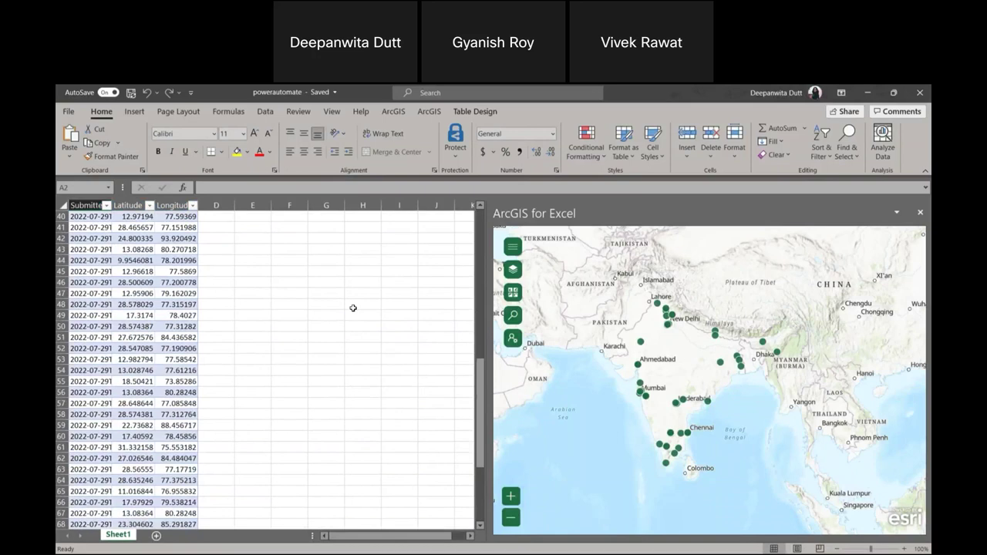
{"action": "scroll", "coordinate": [347, 326], "scroll_direction": "down", "scroll_amount": 3}
{"action": "scroll", "coordinate": [671, 369], "scroll_direction": "up", "scroll_amount": 1}
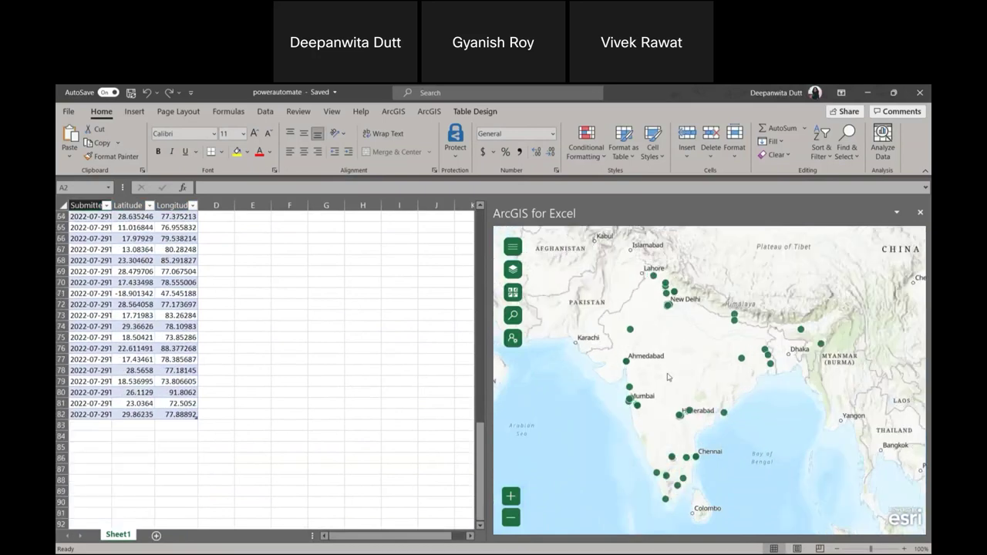
{"action": "scroll", "coordinate": [778, 330], "scroll_direction": "down", "scroll_amount": 4}
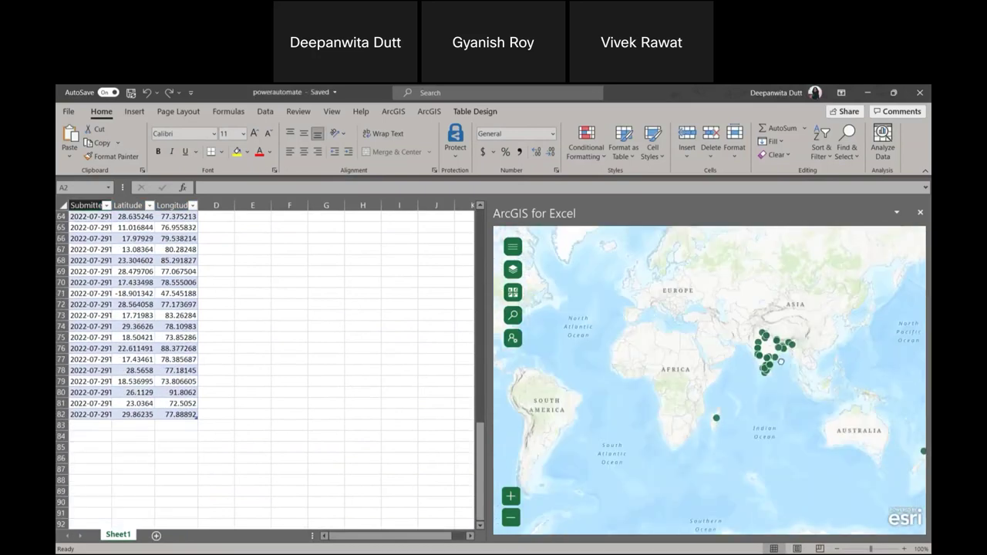
{"action": "scroll", "coordinate": [811, 384], "scroll_direction": "up", "scroll_amount": 2}
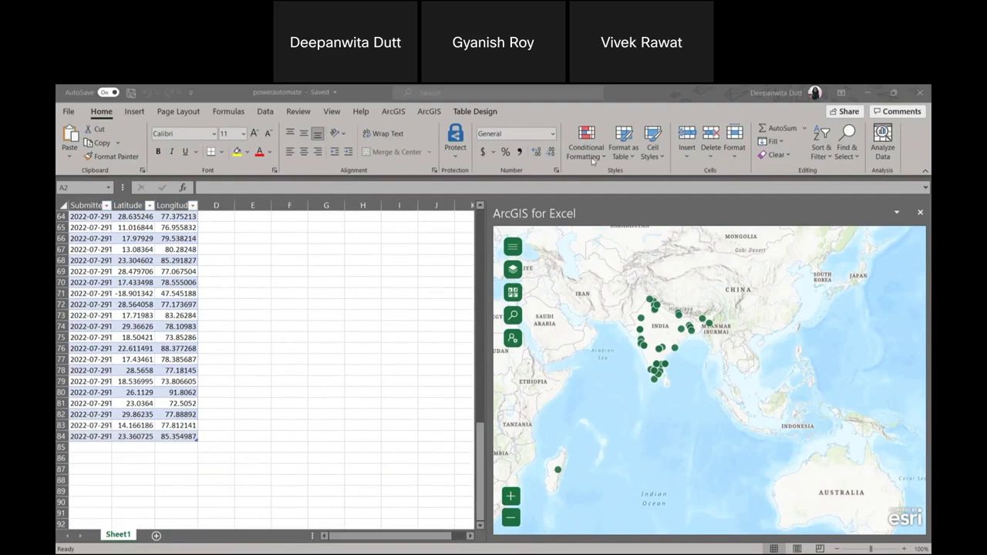
{"action": "key", "text": "alt+Tab"}
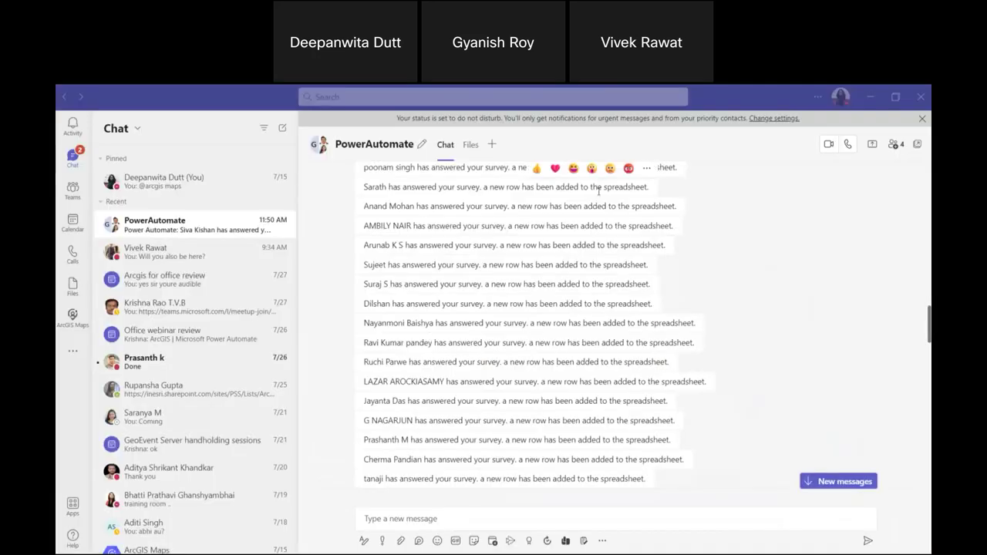
{"action": "scroll", "coordinate": [763, 265], "scroll_direction": "up", "scroll_amount": 5}
{"action": "scroll", "coordinate": [764, 264], "scroll_direction": "down", "scroll_amount": 3}
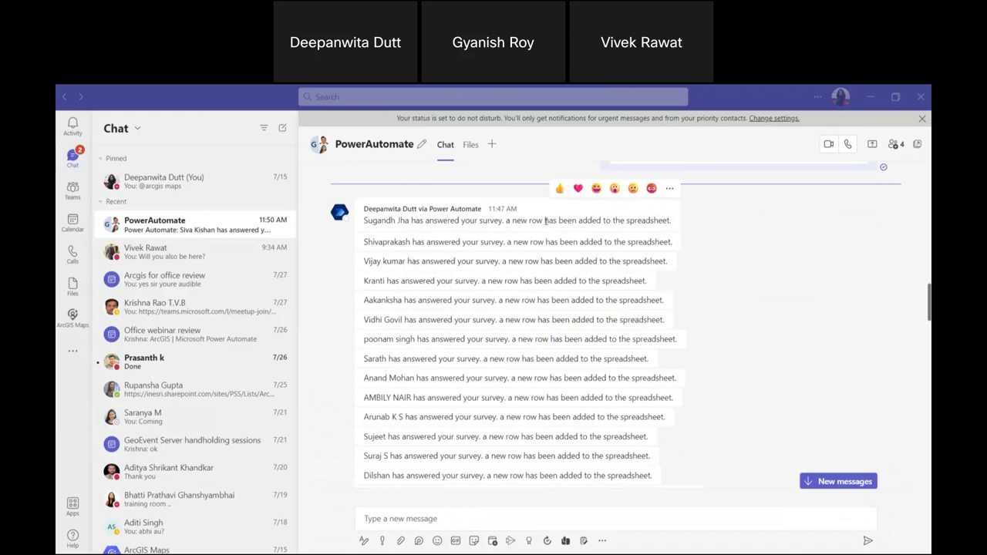
{"action": "scroll", "coordinate": [540, 326], "scroll_direction": "down", "scroll_amount": 4}
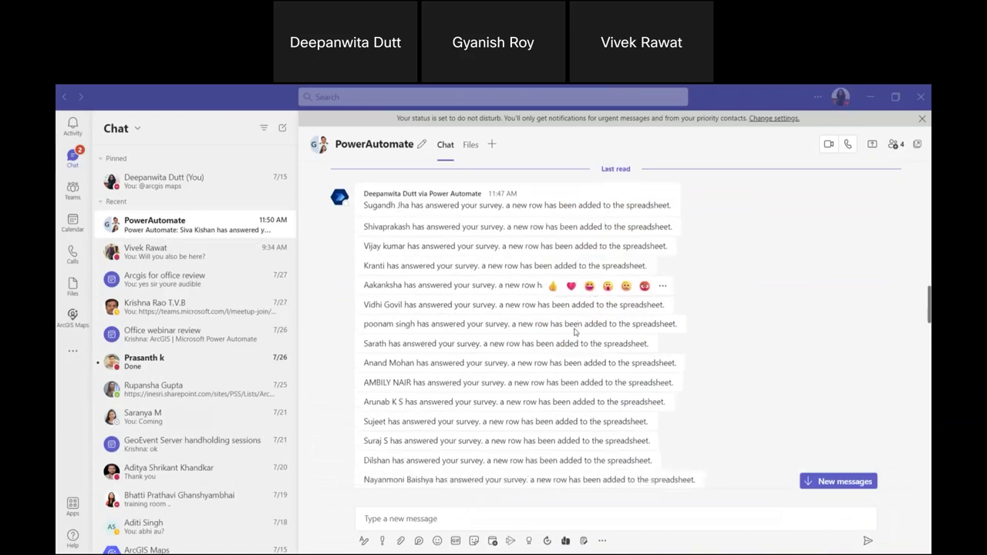
{"action": "scroll", "coordinate": [430, 211], "scroll_direction": "down", "scroll_amount": 3}
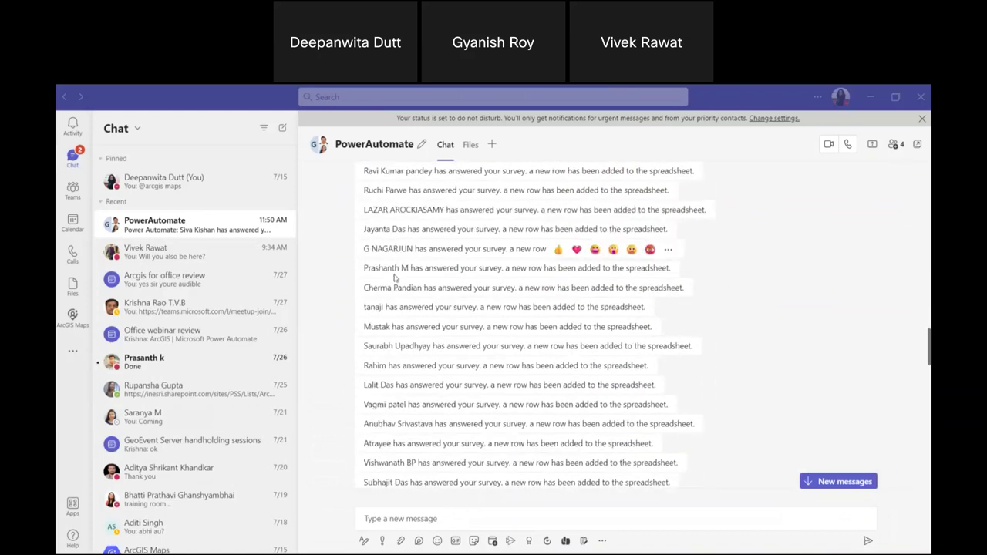
{"action": "scroll", "coordinate": [403, 386], "scroll_direction": "down", "scroll_amount": 8}
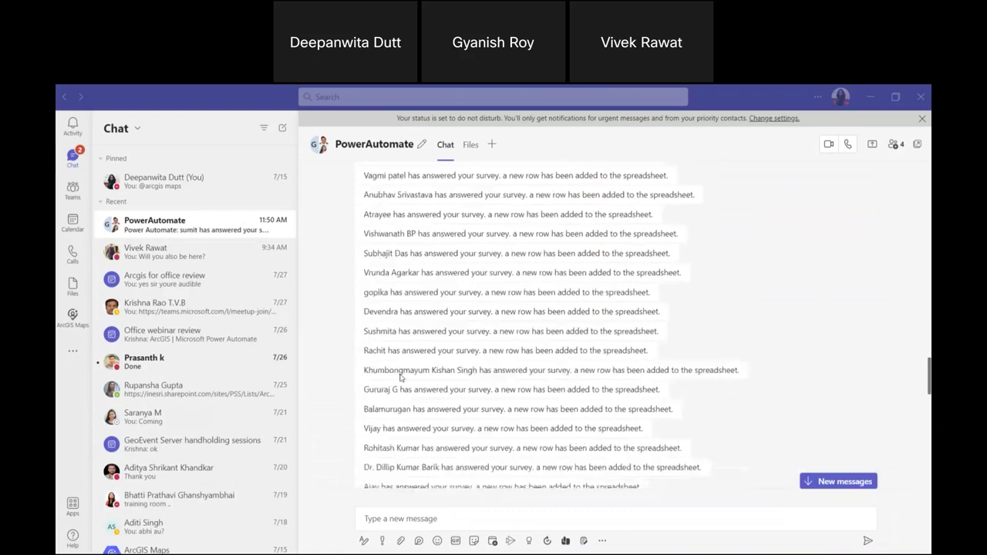
{"action": "scroll", "coordinate": [400, 361], "scroll_direction": "down", "scroll_amount": 15}
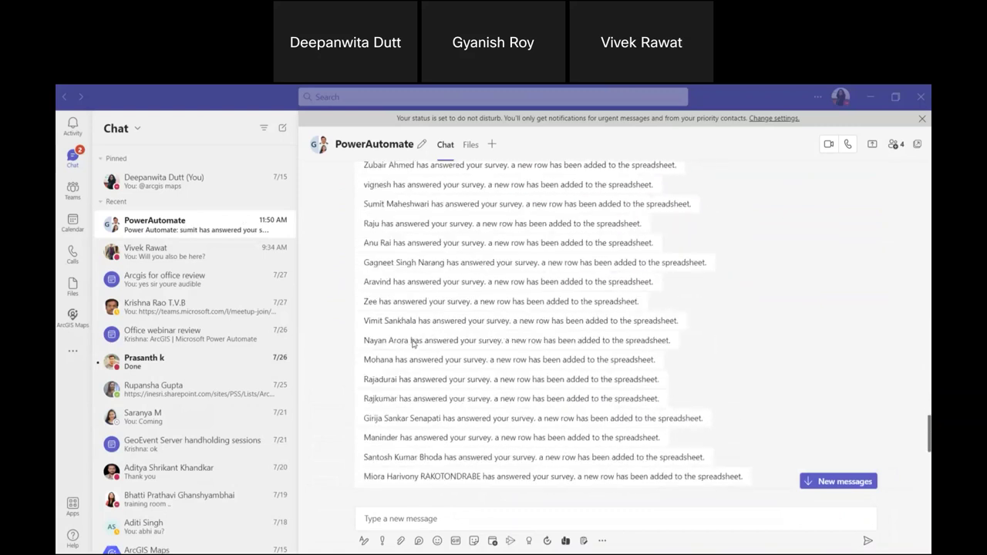
{"action": "scroll", "coordinate": [412, 345], "scroll_direction": "down", "scroll_amount": 2}
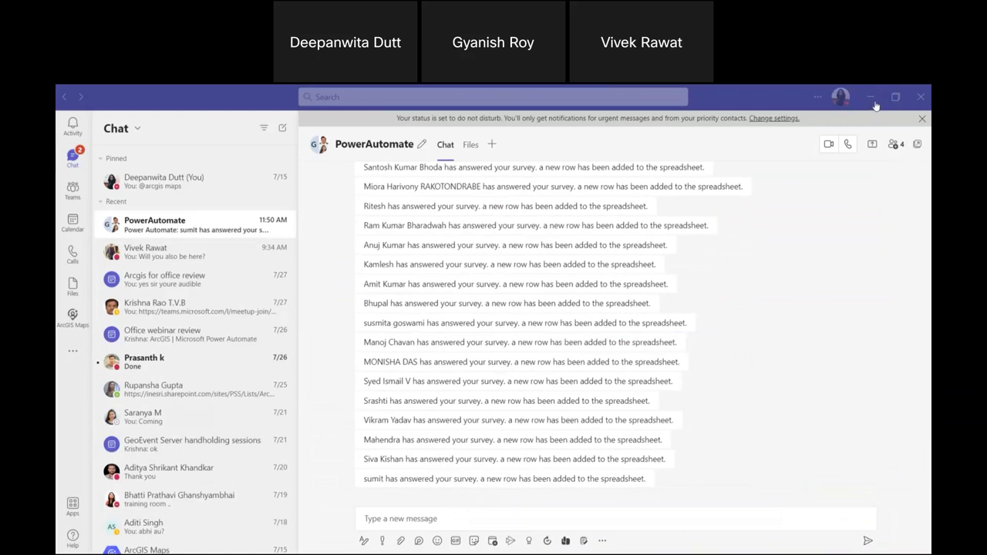
Minimize Teams and the powerautomate workbook, returning to the 'Demo: Visualise form response locations in real time!' slide.
{"action": "left_click", "coordinate": [872, 99]}
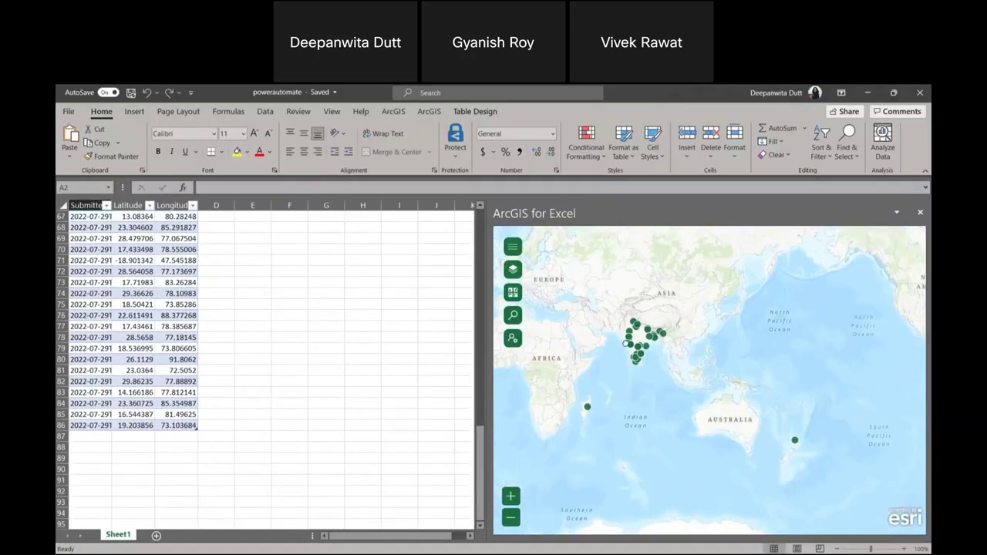
{"action": "scroll", "coordinate": [370, 276], "scroll_direction": "up", "scroll_amount": 20}
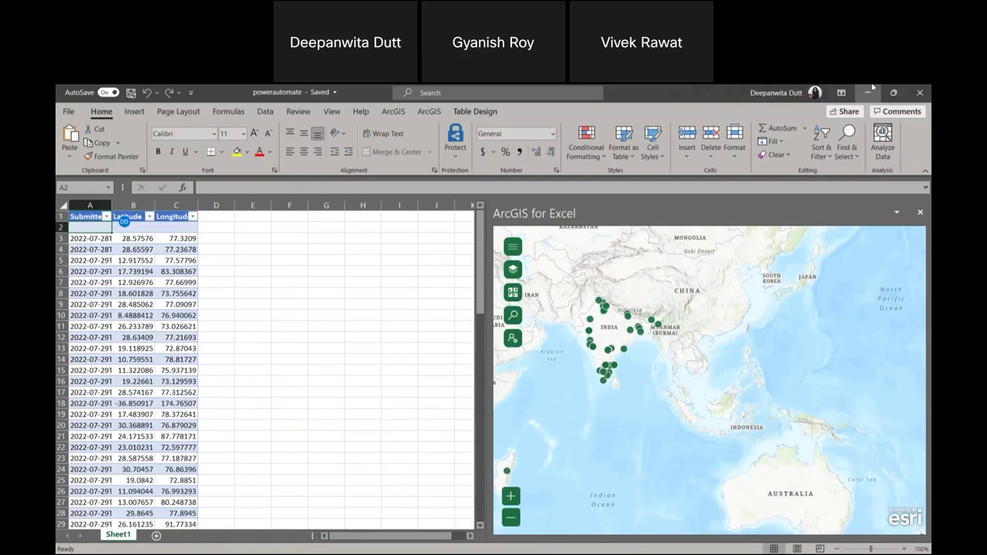
{"action": "left_click", "coordinate": [870, 92]}
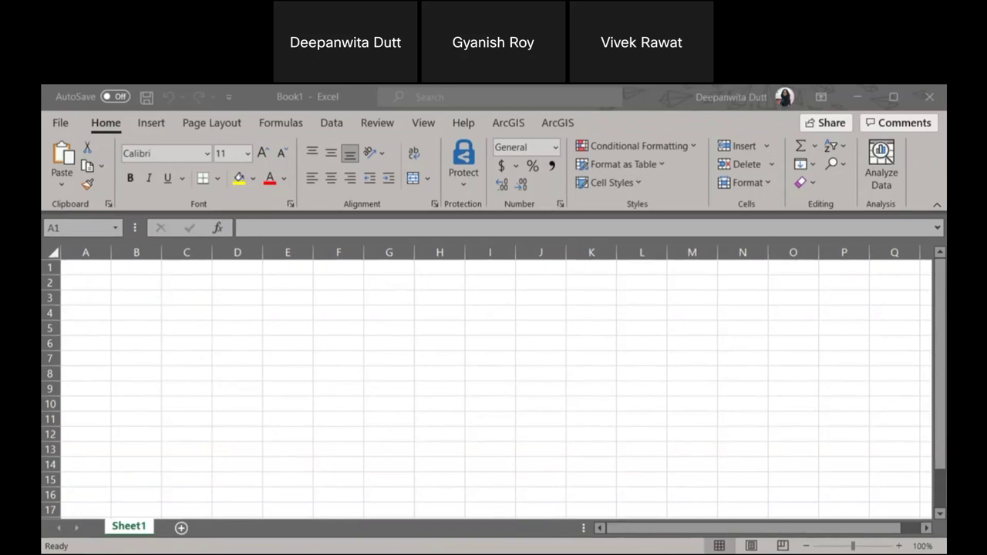
{"action": "key", "text": "alt+Tab"}
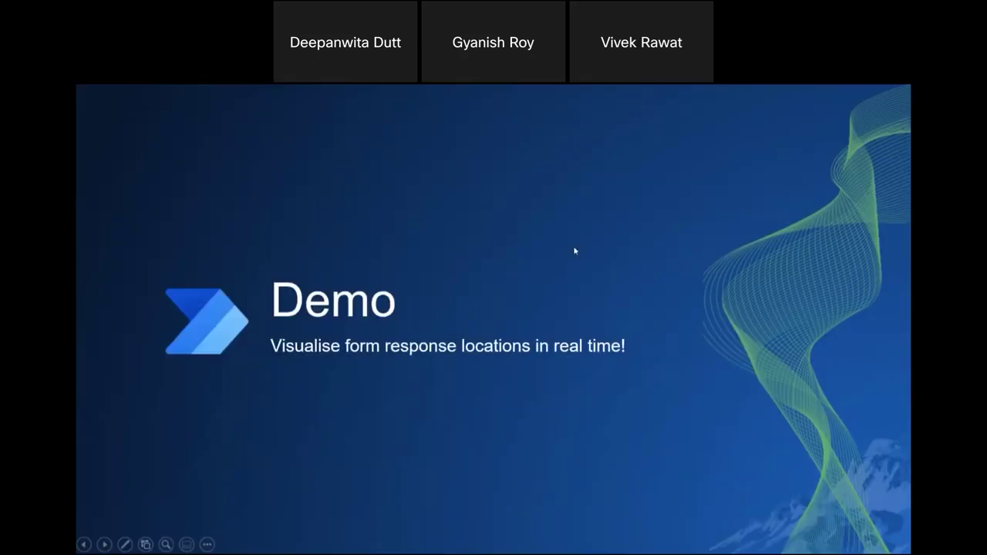